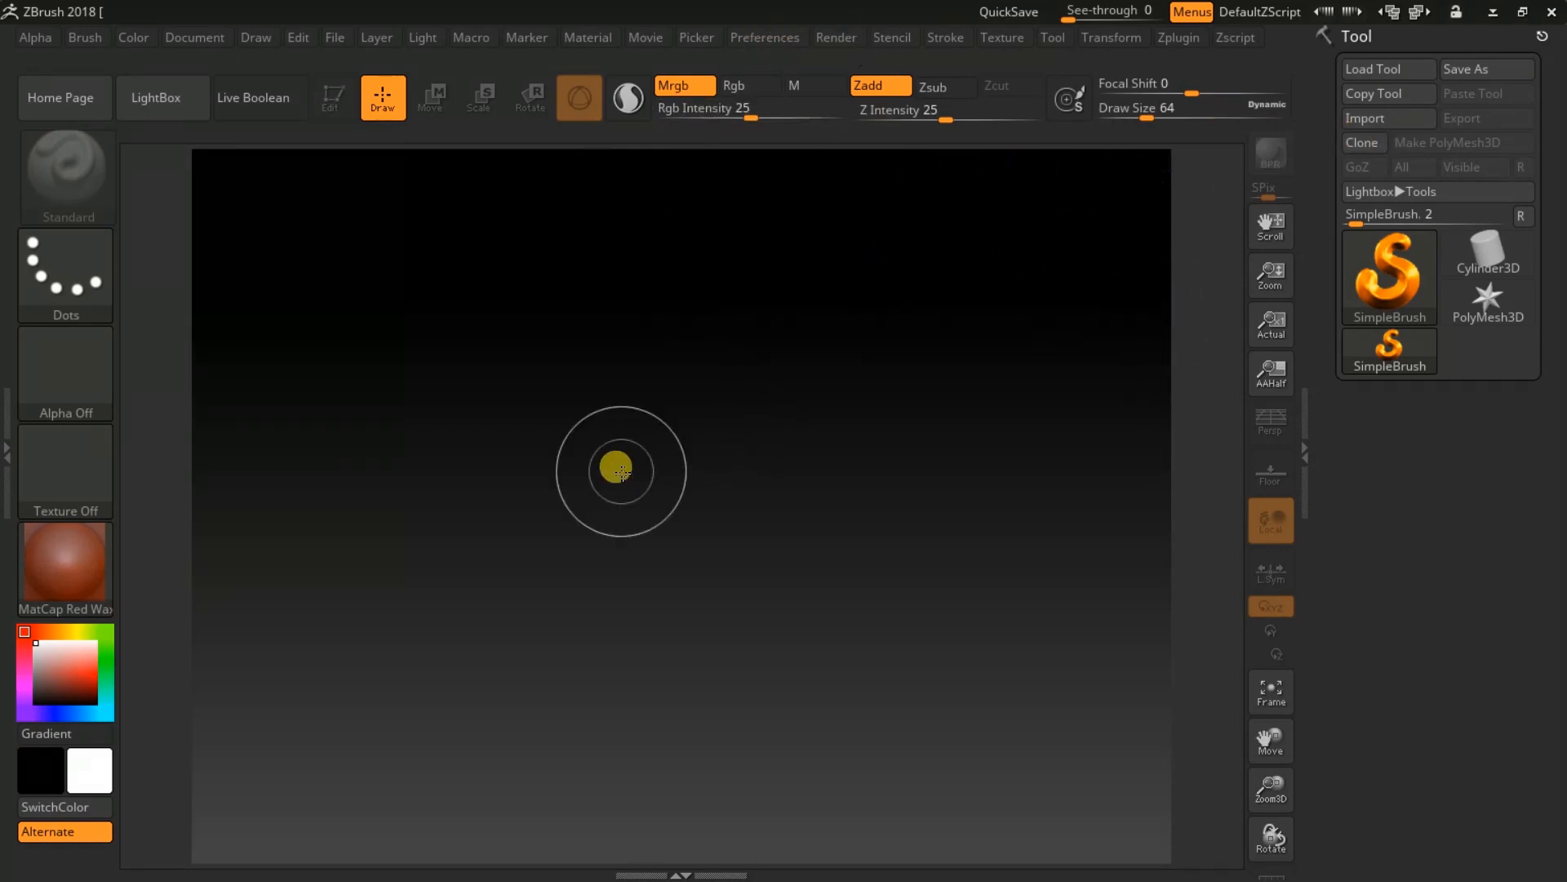
Clear the GoZ cache files in the preferences and confirm the clearing.
click(774, 38)
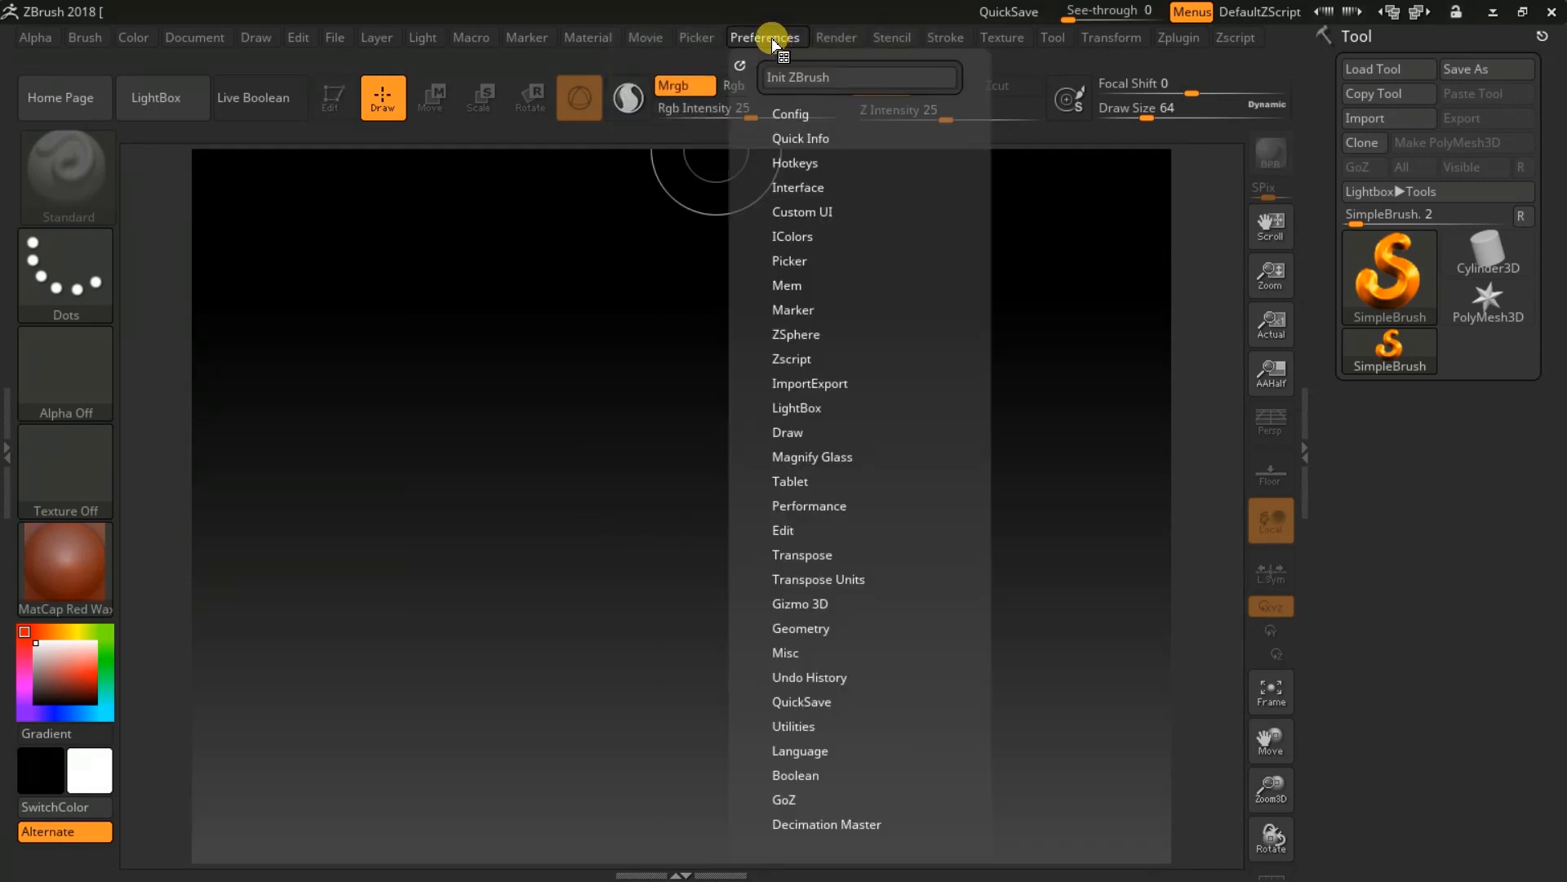
click(826, 799)
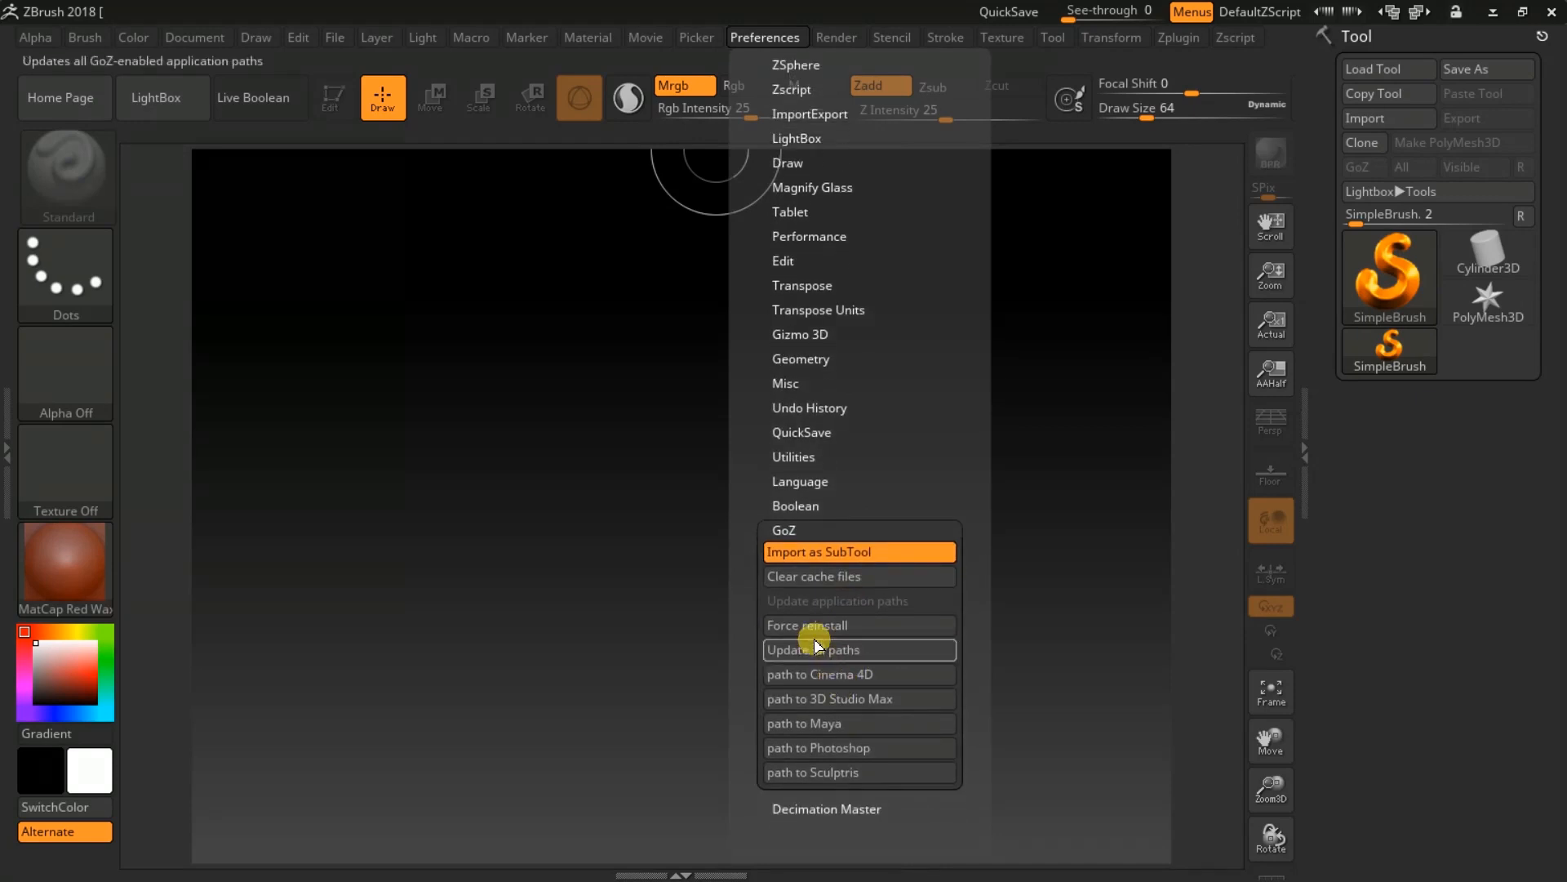
click(813, 679)
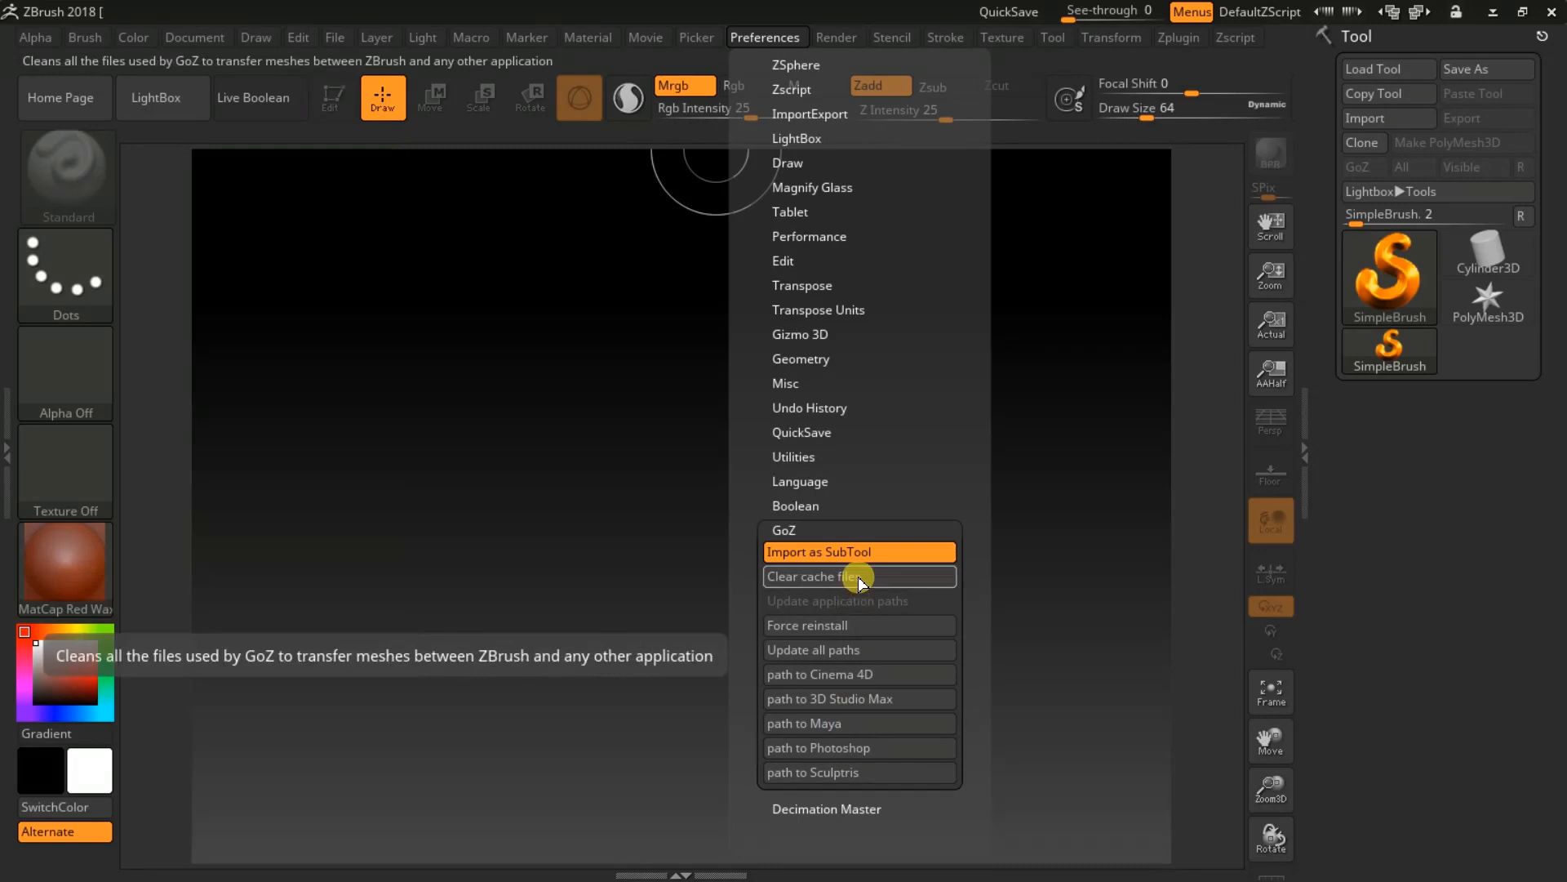
click(811, 578)
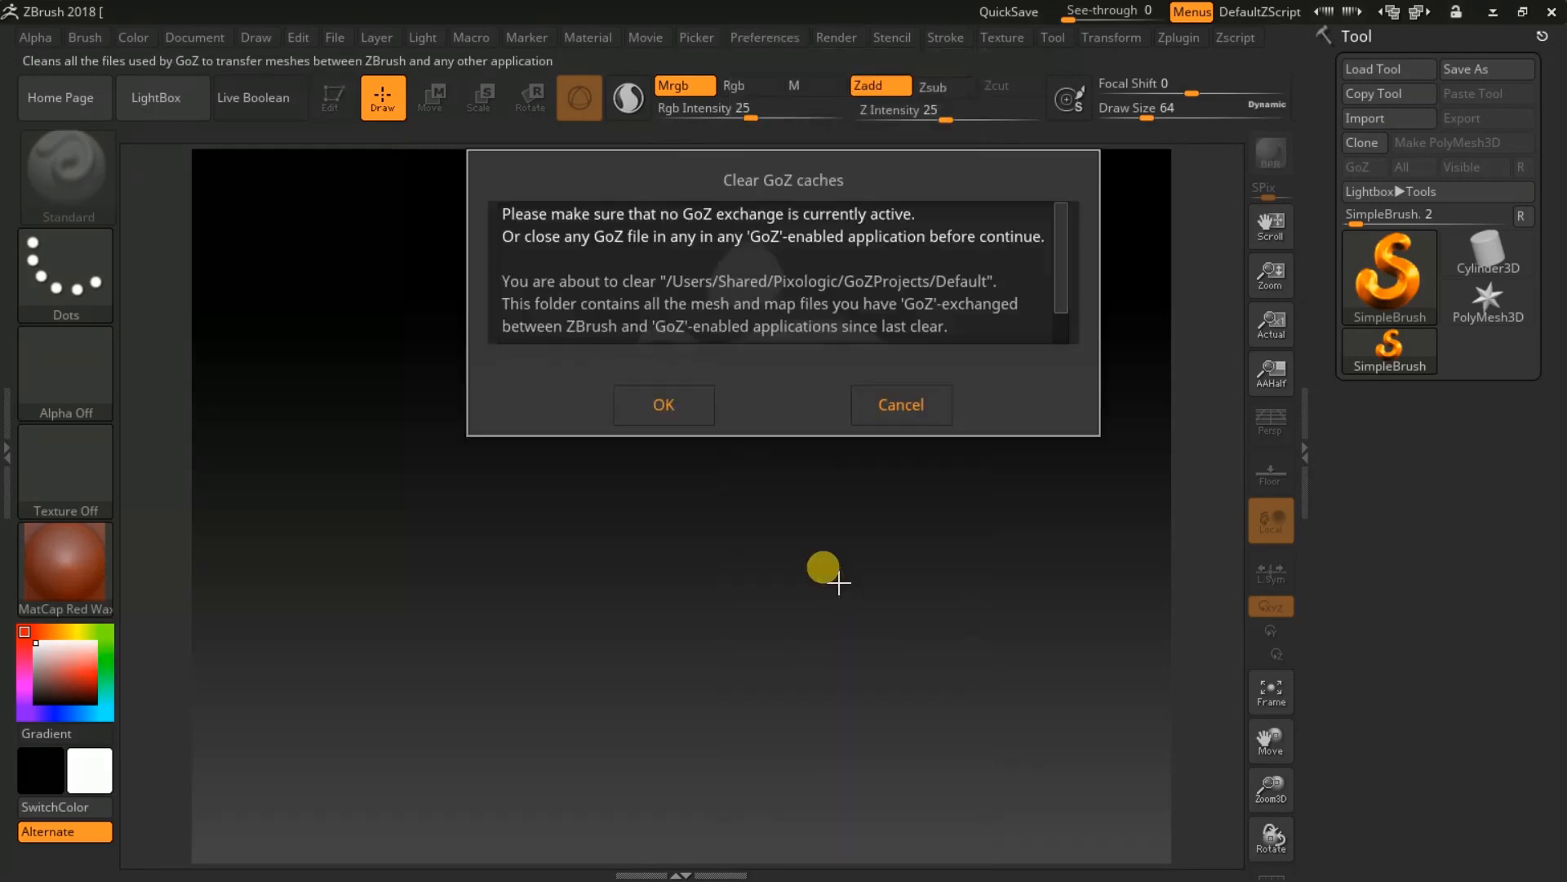
click(665, 402)
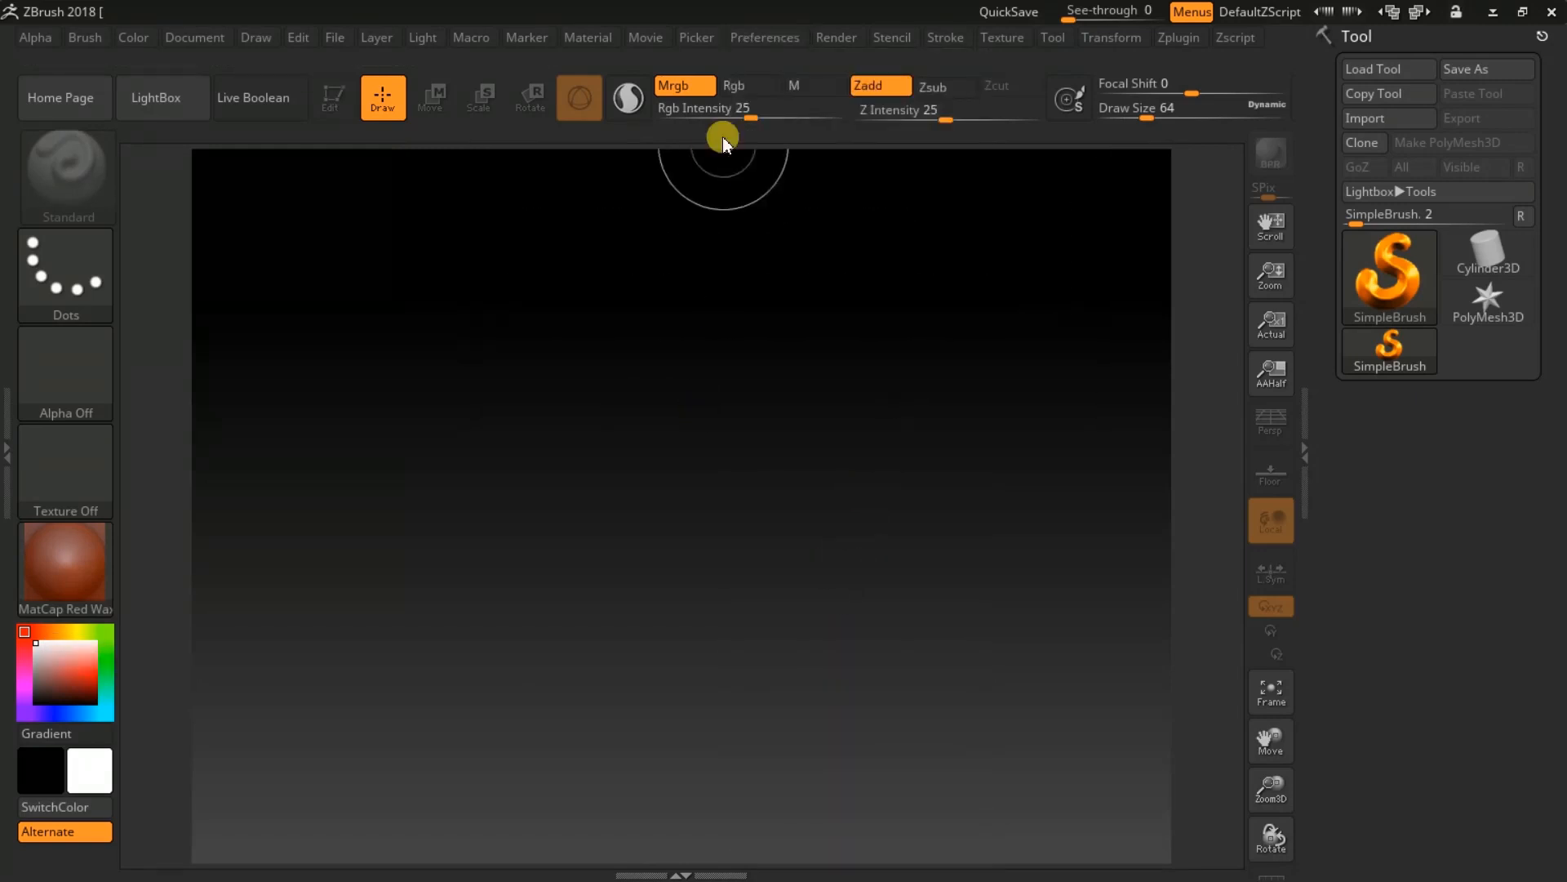
Open the file browser for a custom GoZ path to 3D Studio Max.
click(753, 43)
drag(810, 718, 833, 585)
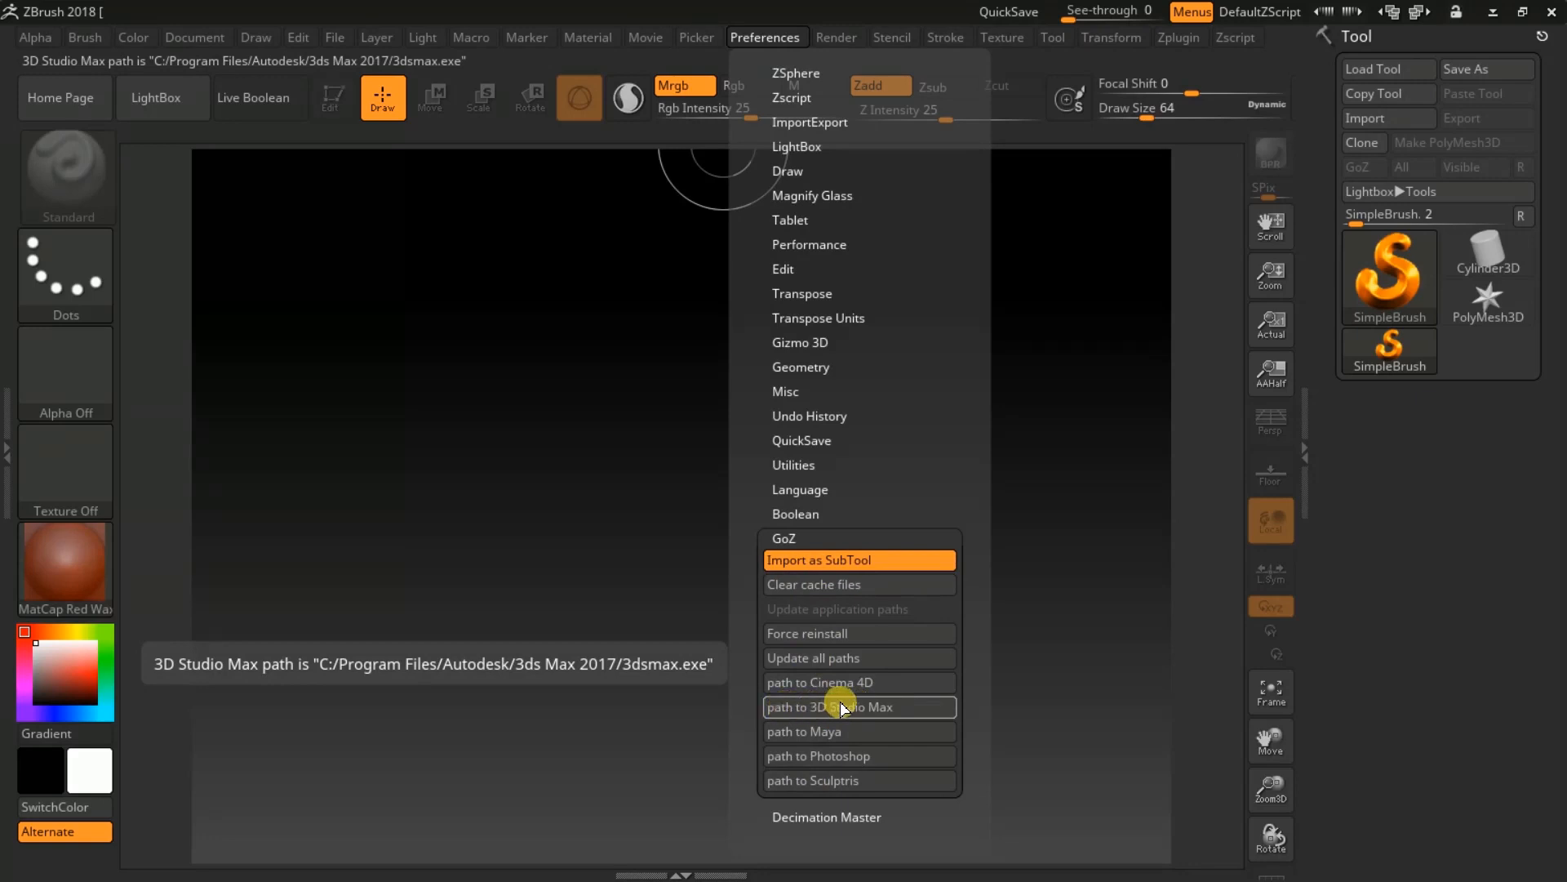
click(882, 709)
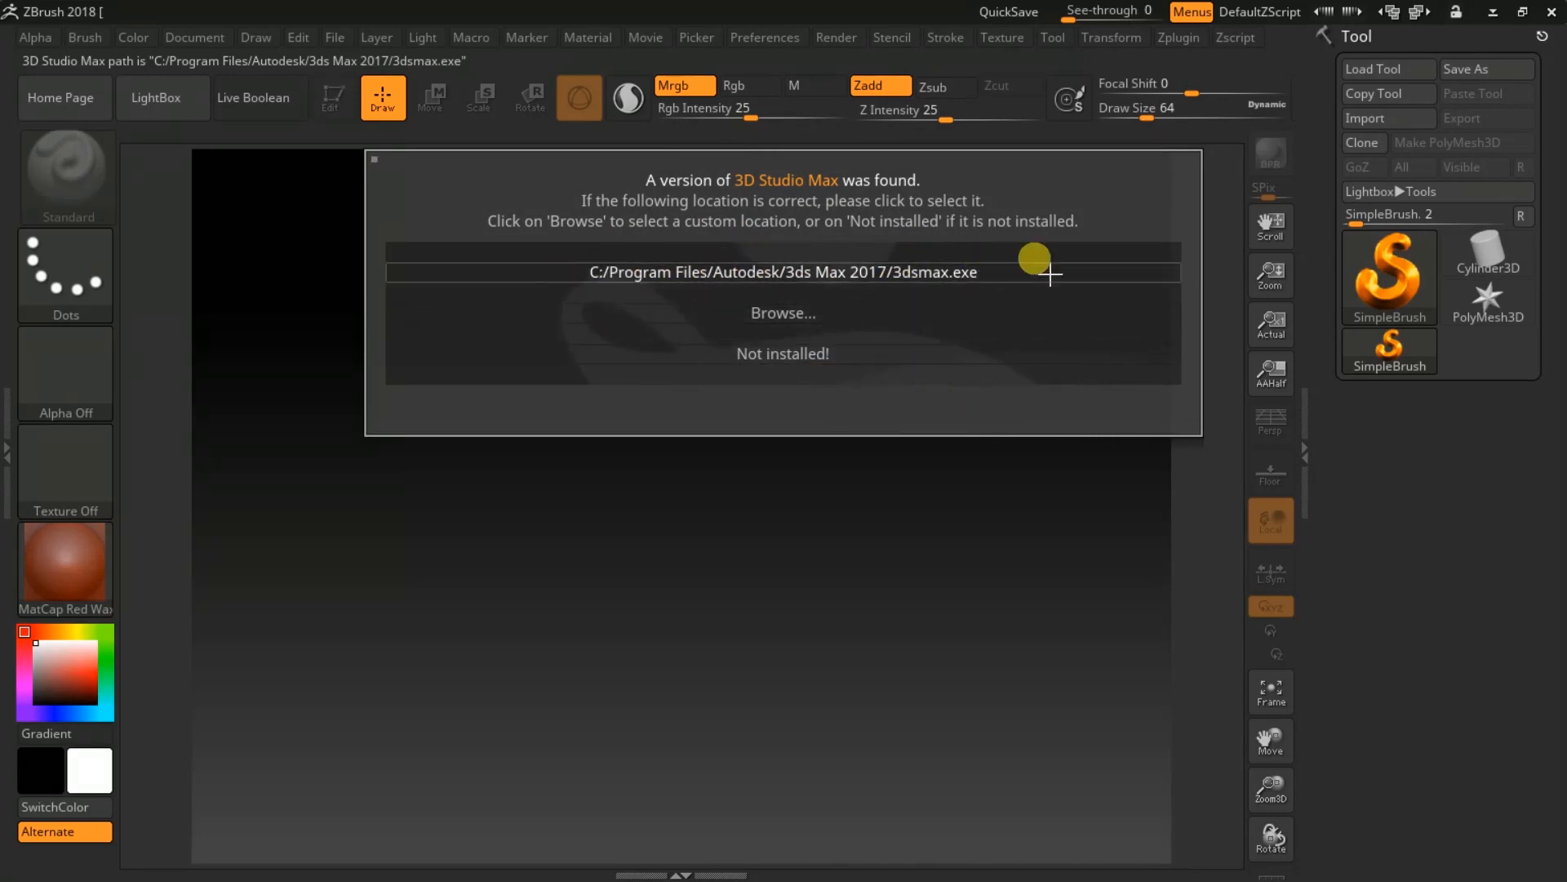
click(783, 313)
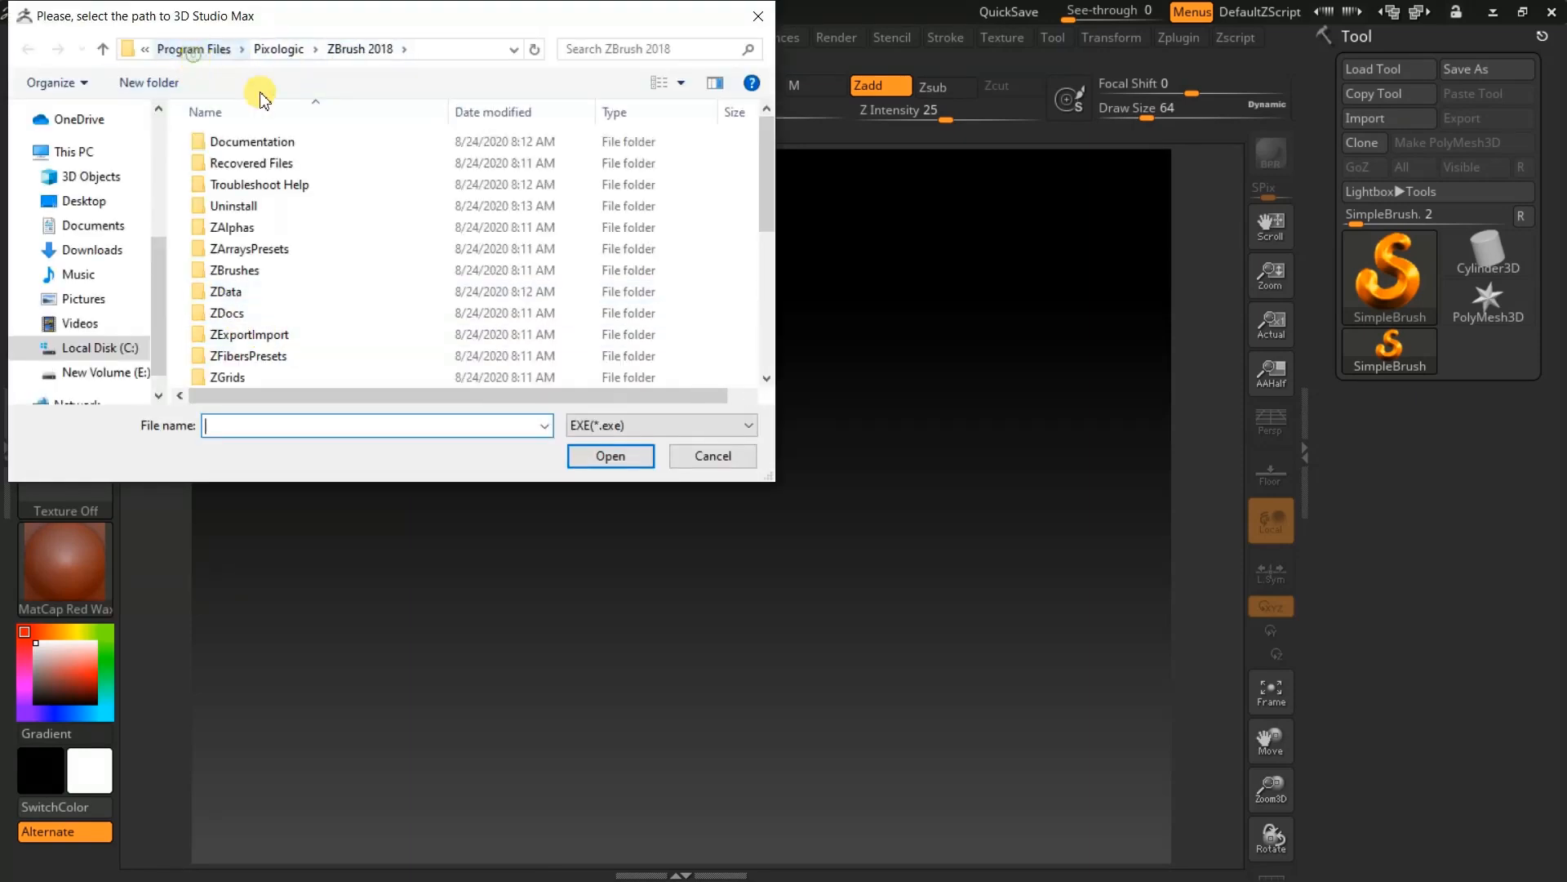
Browse to the 3ds Max 2017 folder inside C:\Program Files\Autodesk.
click(195, 51)
scroll(294, 204, up, 10)
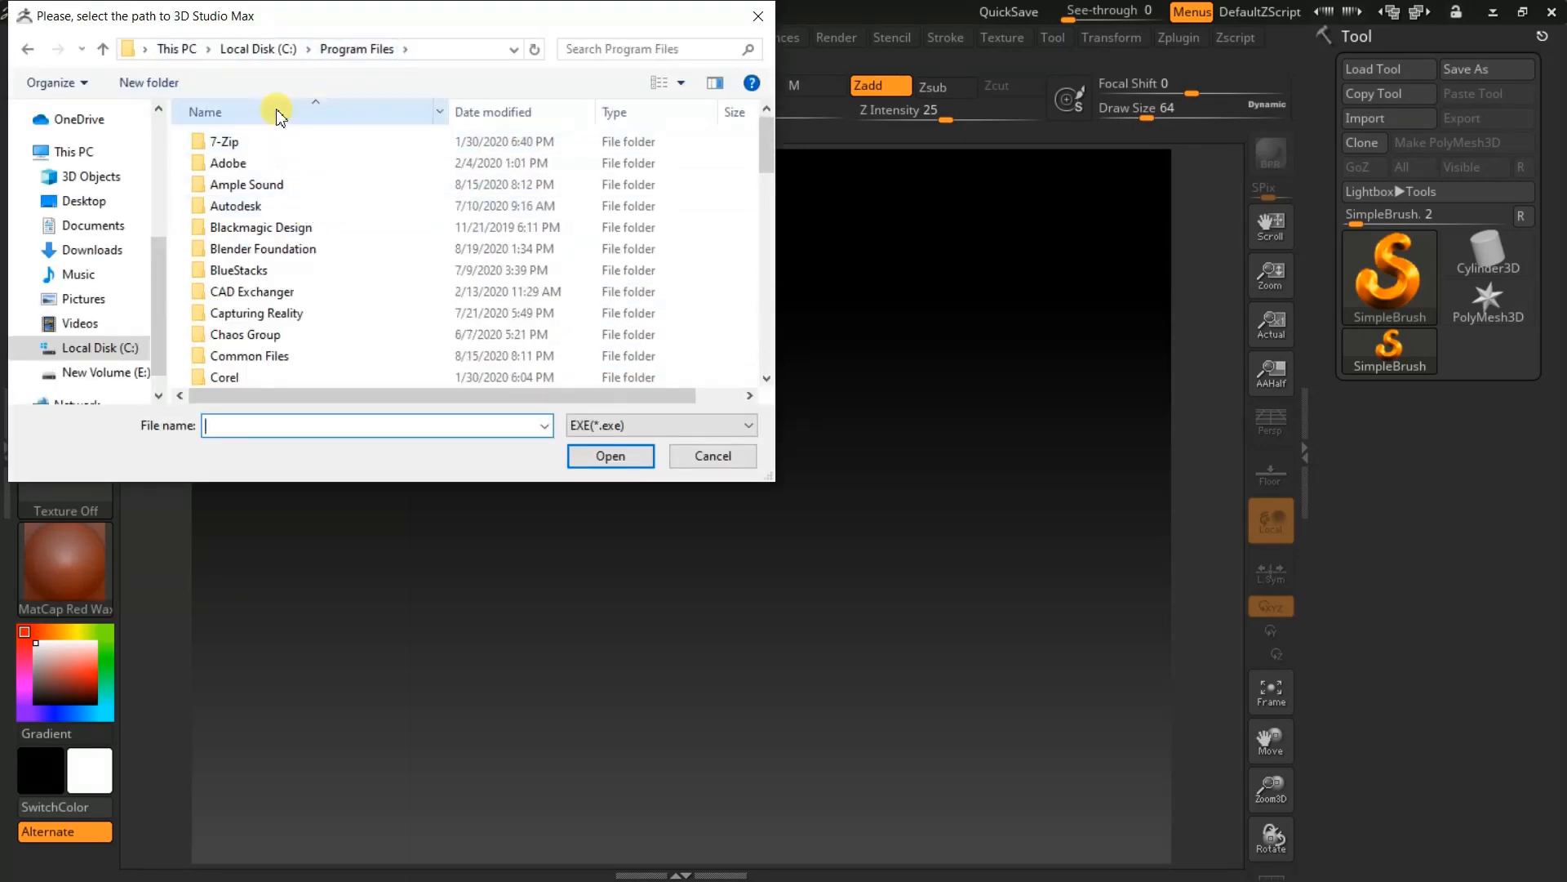
click(267, 49)
scroll(282, 204, up, 1)
double_click(291, 139)
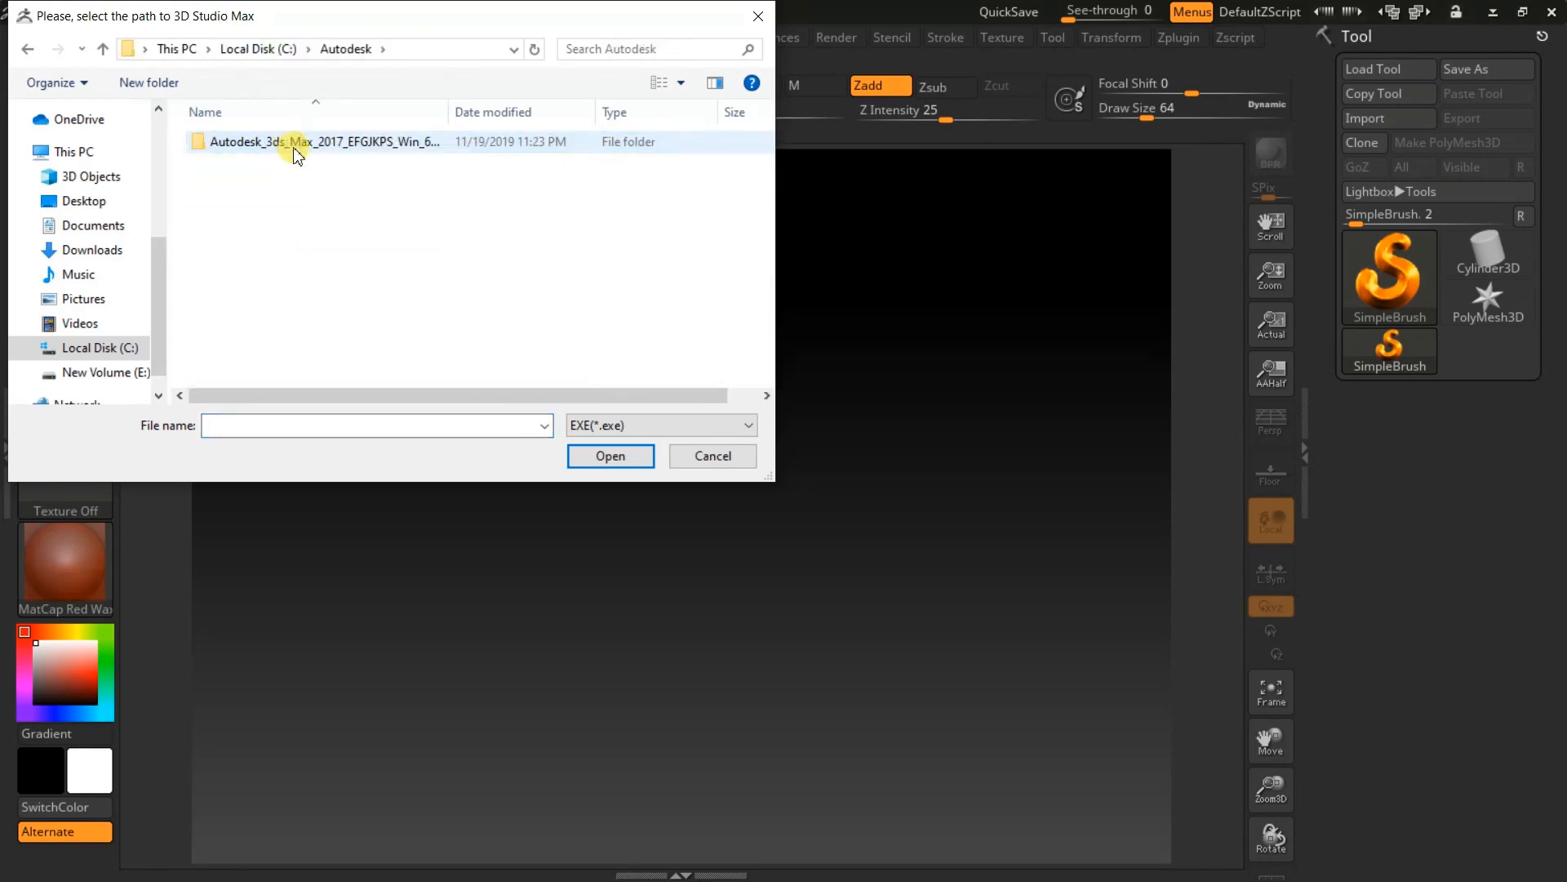
click(258, 49)
scroll(287, 270, down, 3)
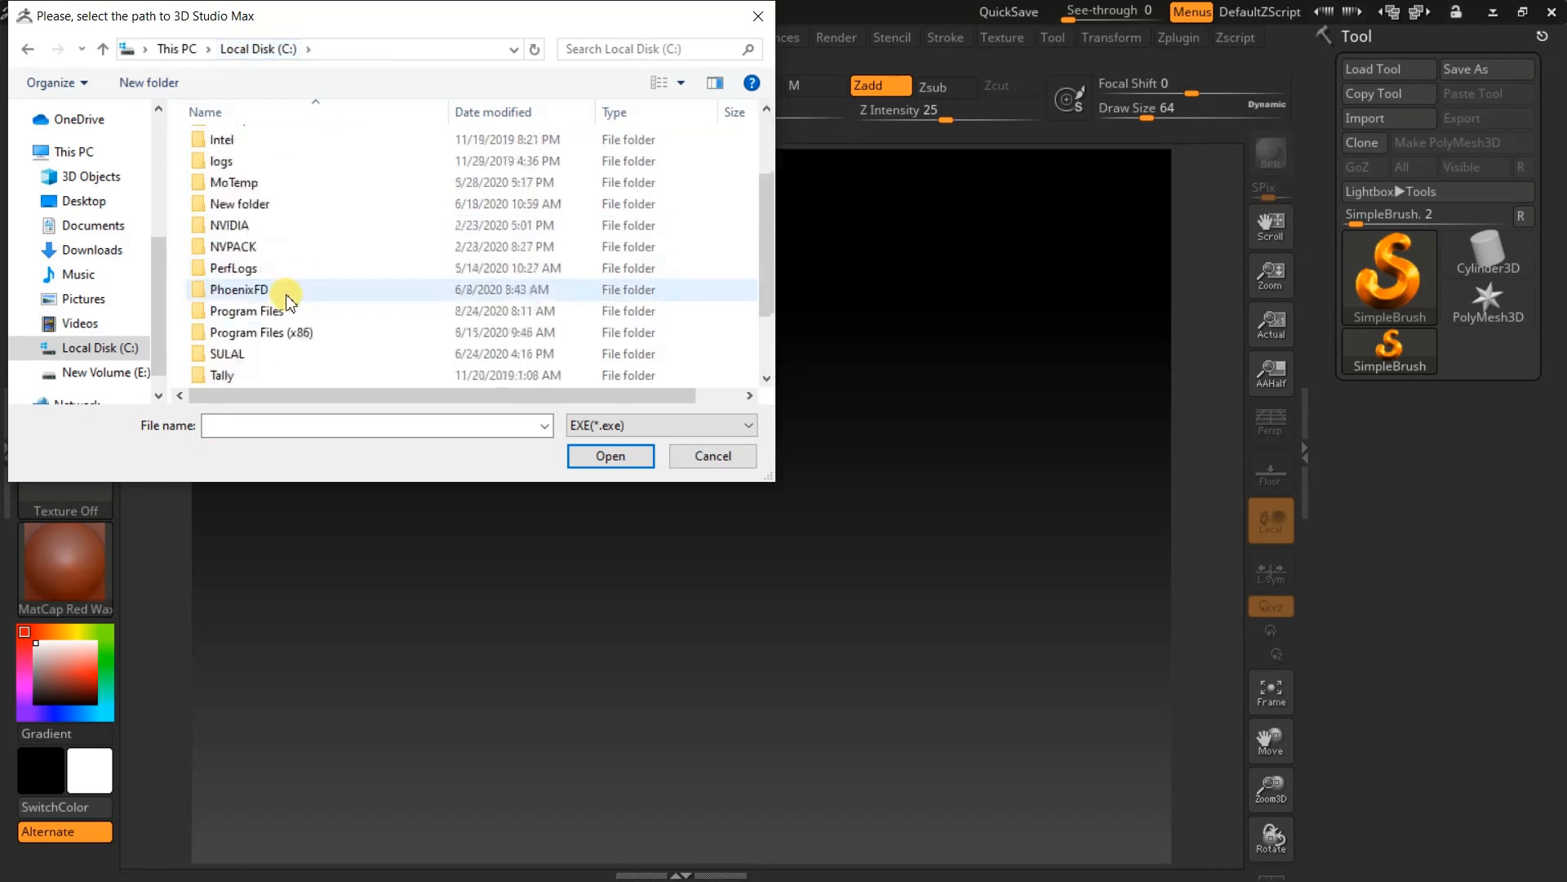
double_click(290, 247)
click(300, 209)
double_click(300, 208)
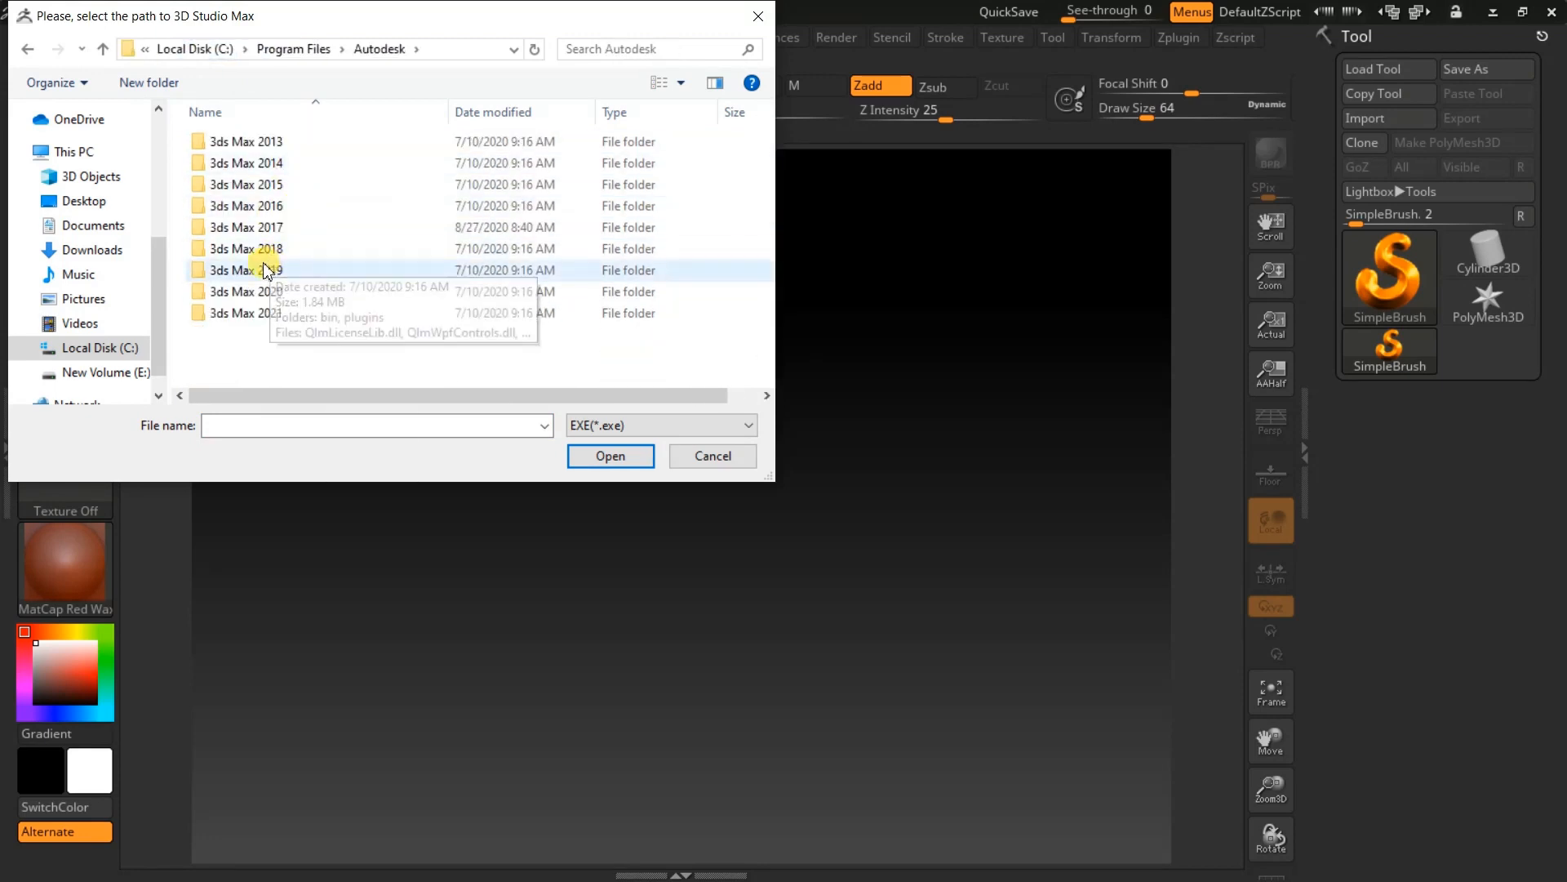
double_click(247, 228)
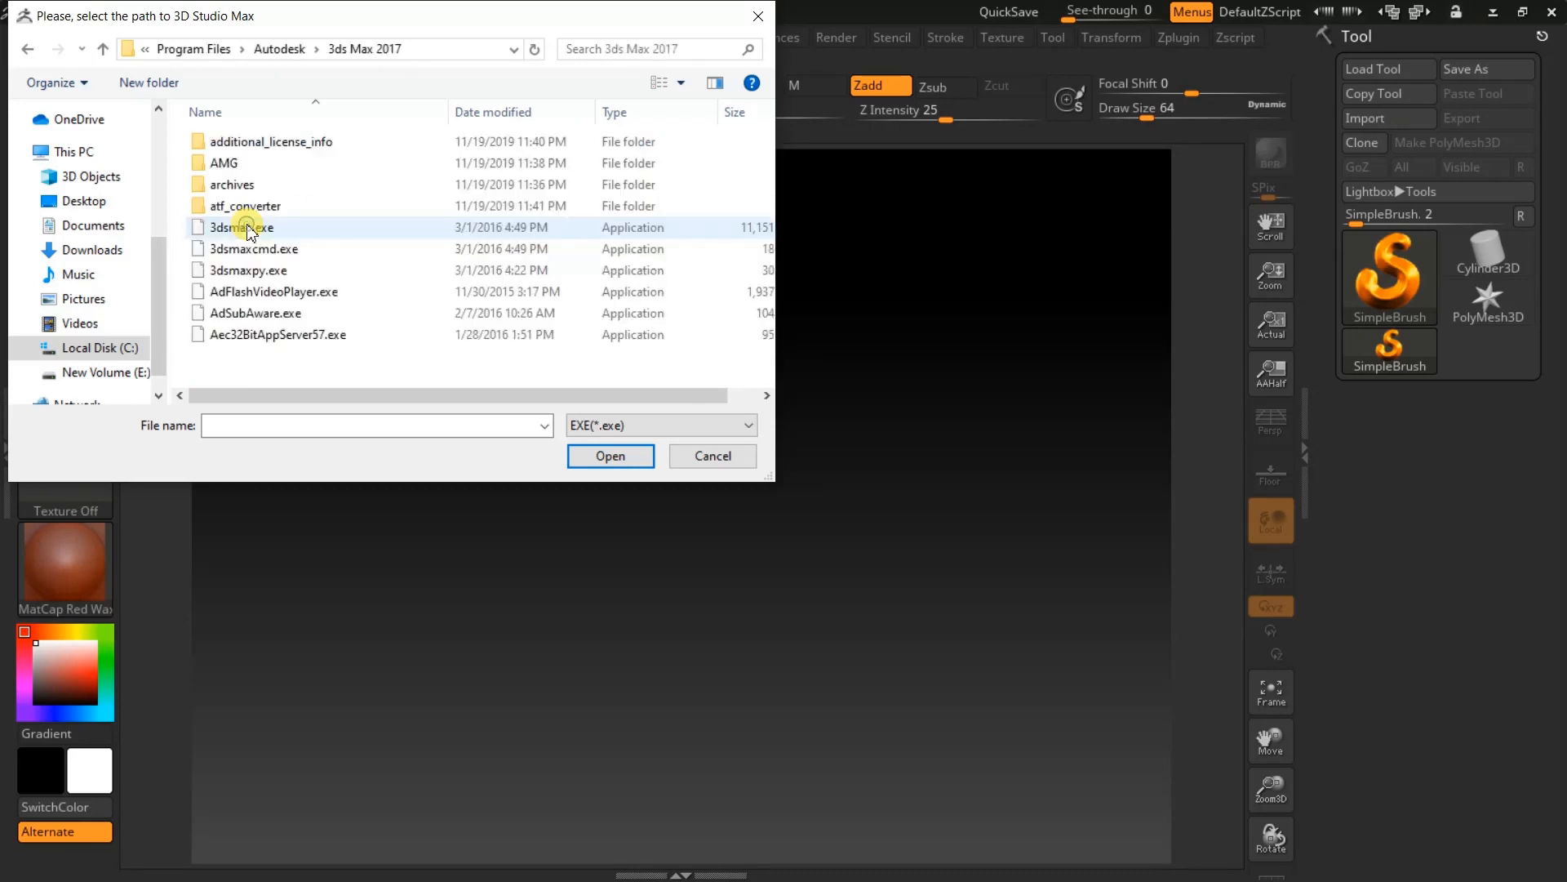
Choose 3dsmax.exe as the GoZ path to 3D Studio Max.
scroll(326, 322, down, 6)
scroll(311, 332, down, 10)
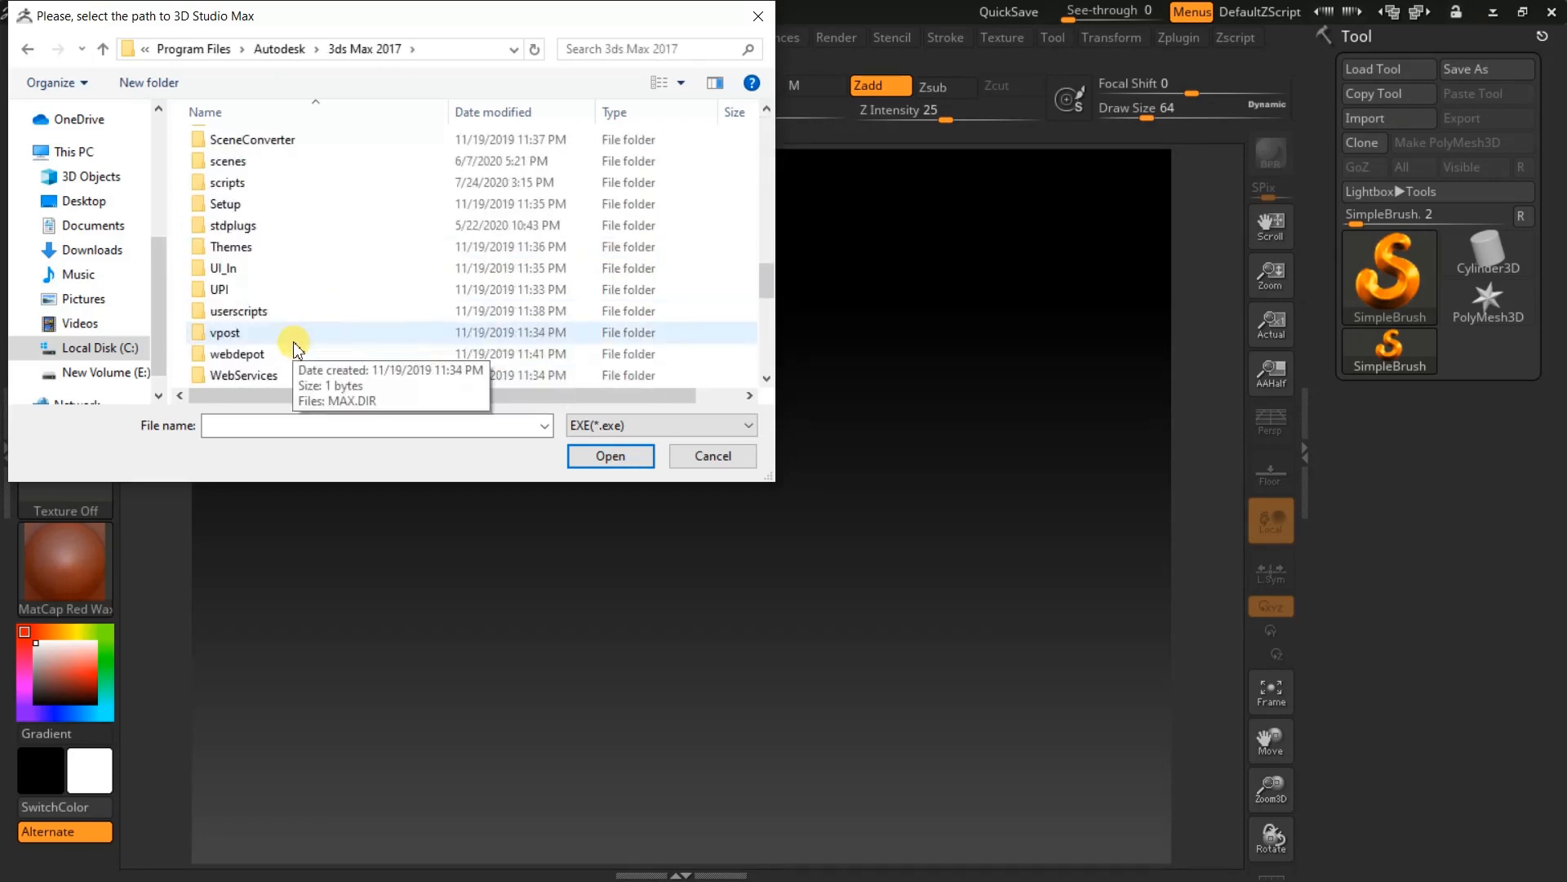
scroll(278, 326, up, 8)
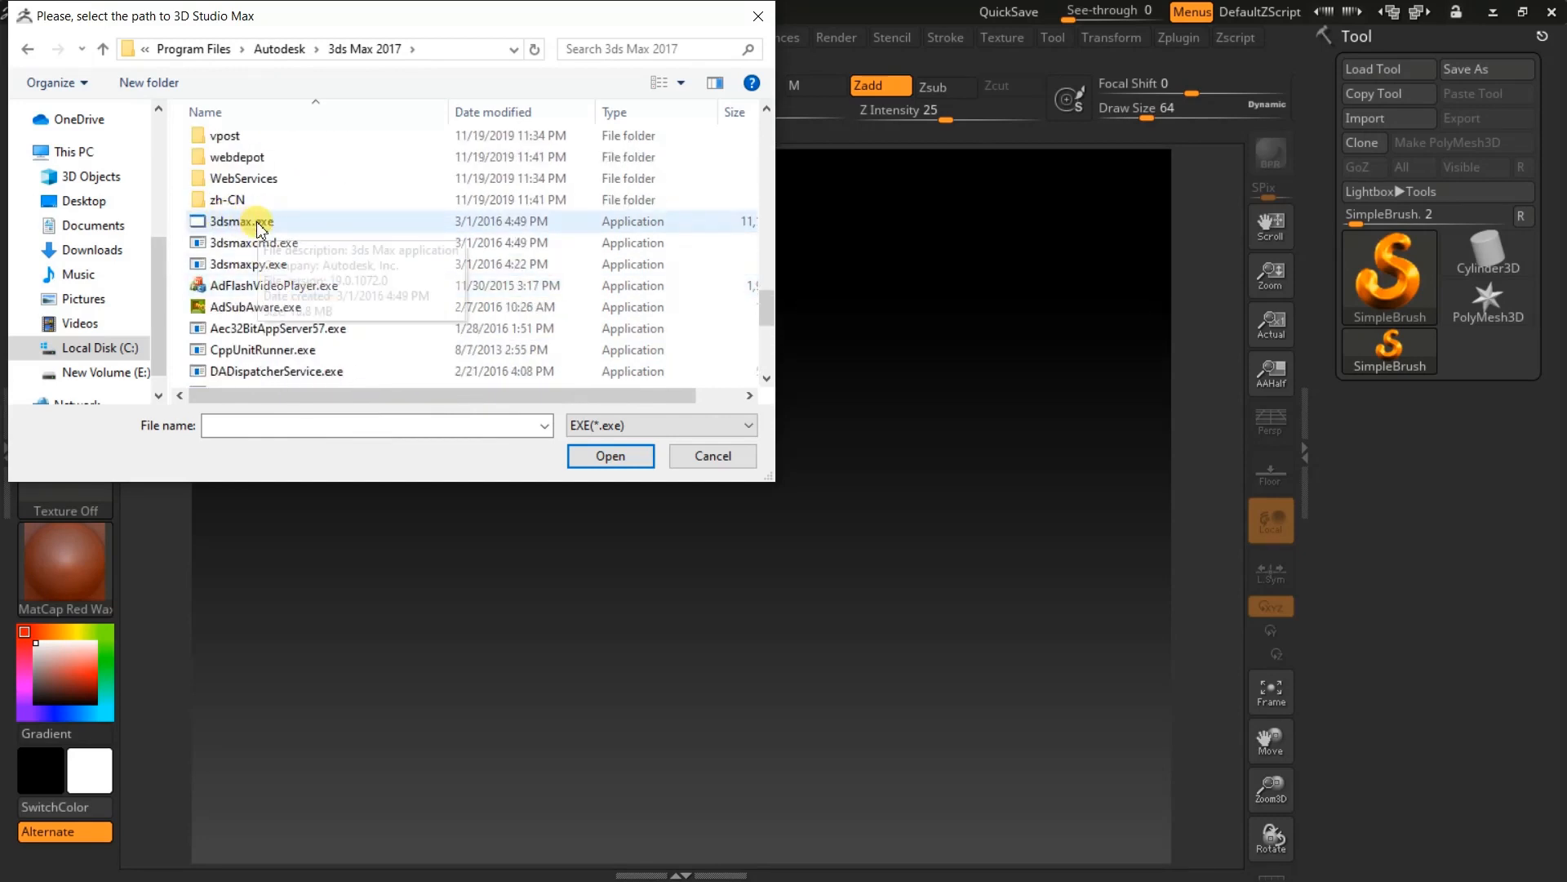
click(258, 222)
click(625, 457)
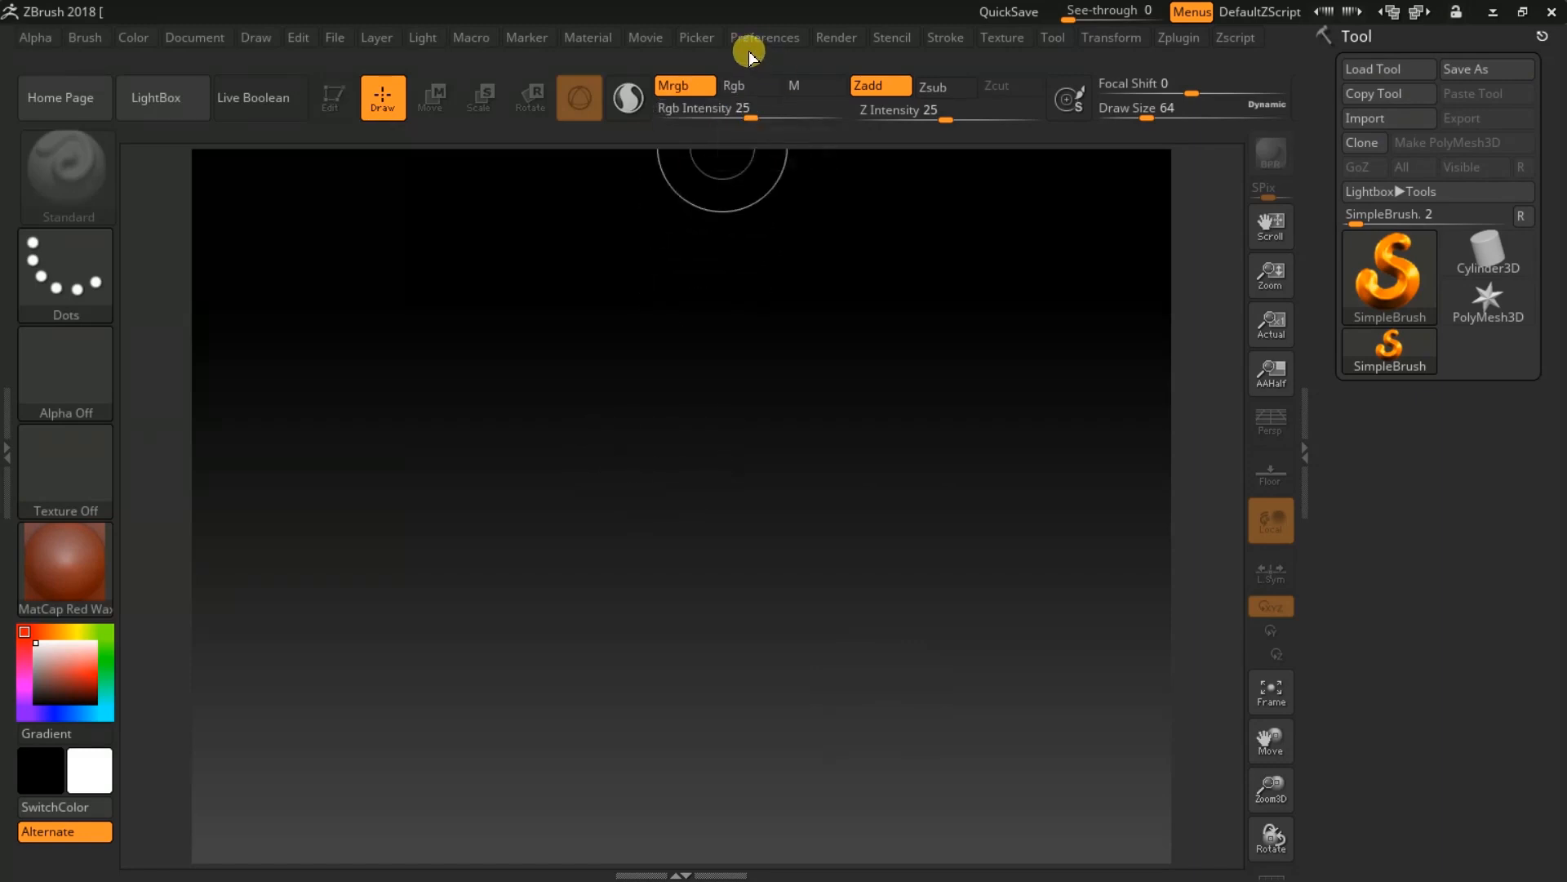
Reopen the GoZ path to 3D Studio Max and accept C:/Program Files/Autodesk/3ds Max 2017/3dsmax.exe as its location.
click(755, 38)
drag(838, 746, 875, 630)
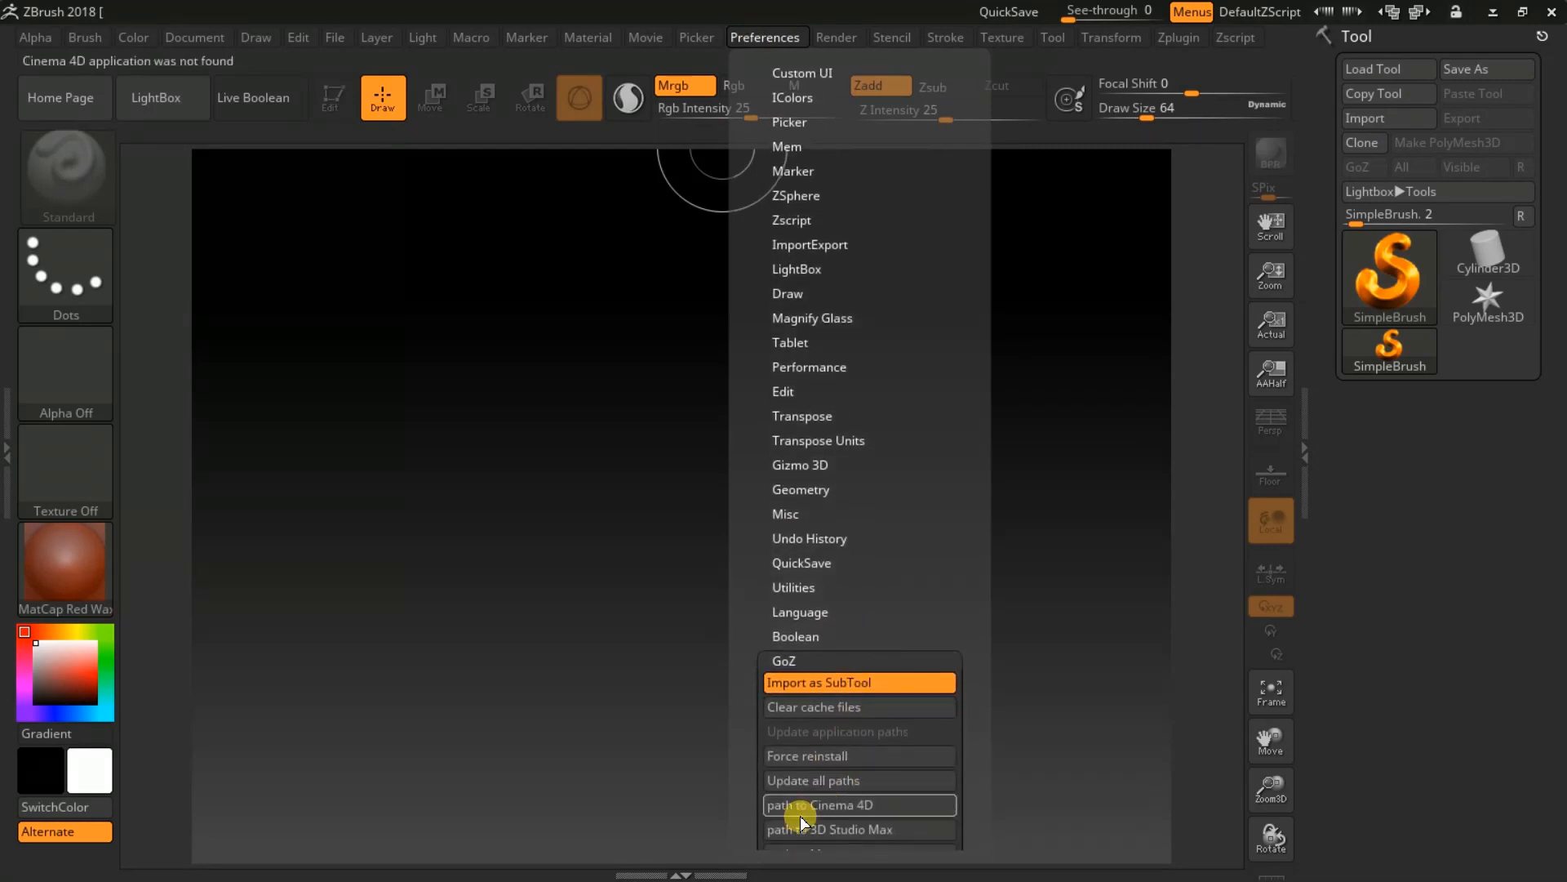
click(849, 829)
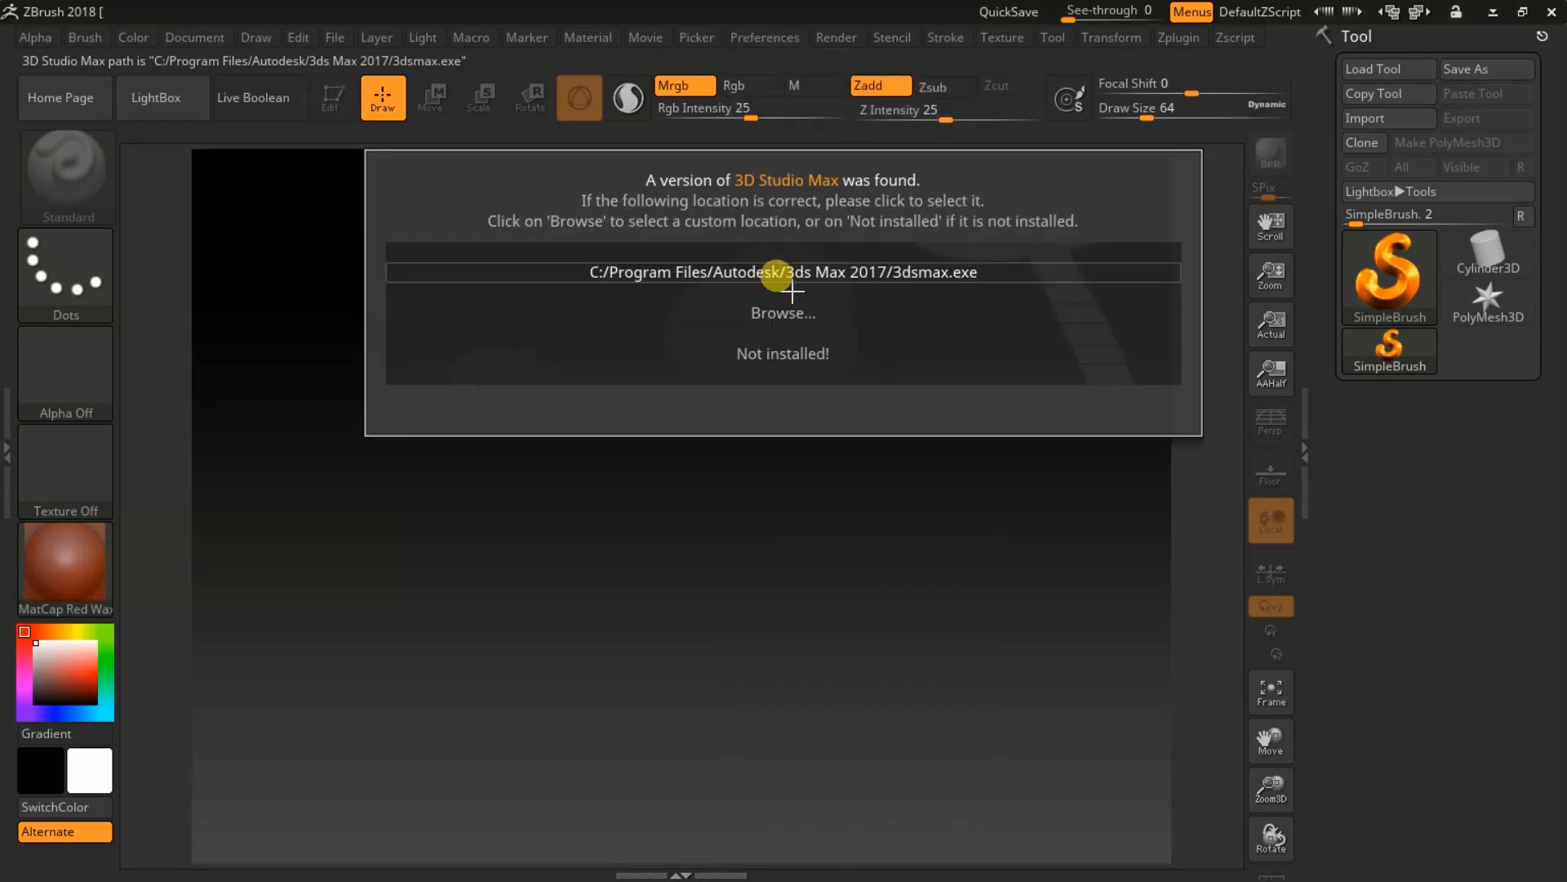
click(982, 272)
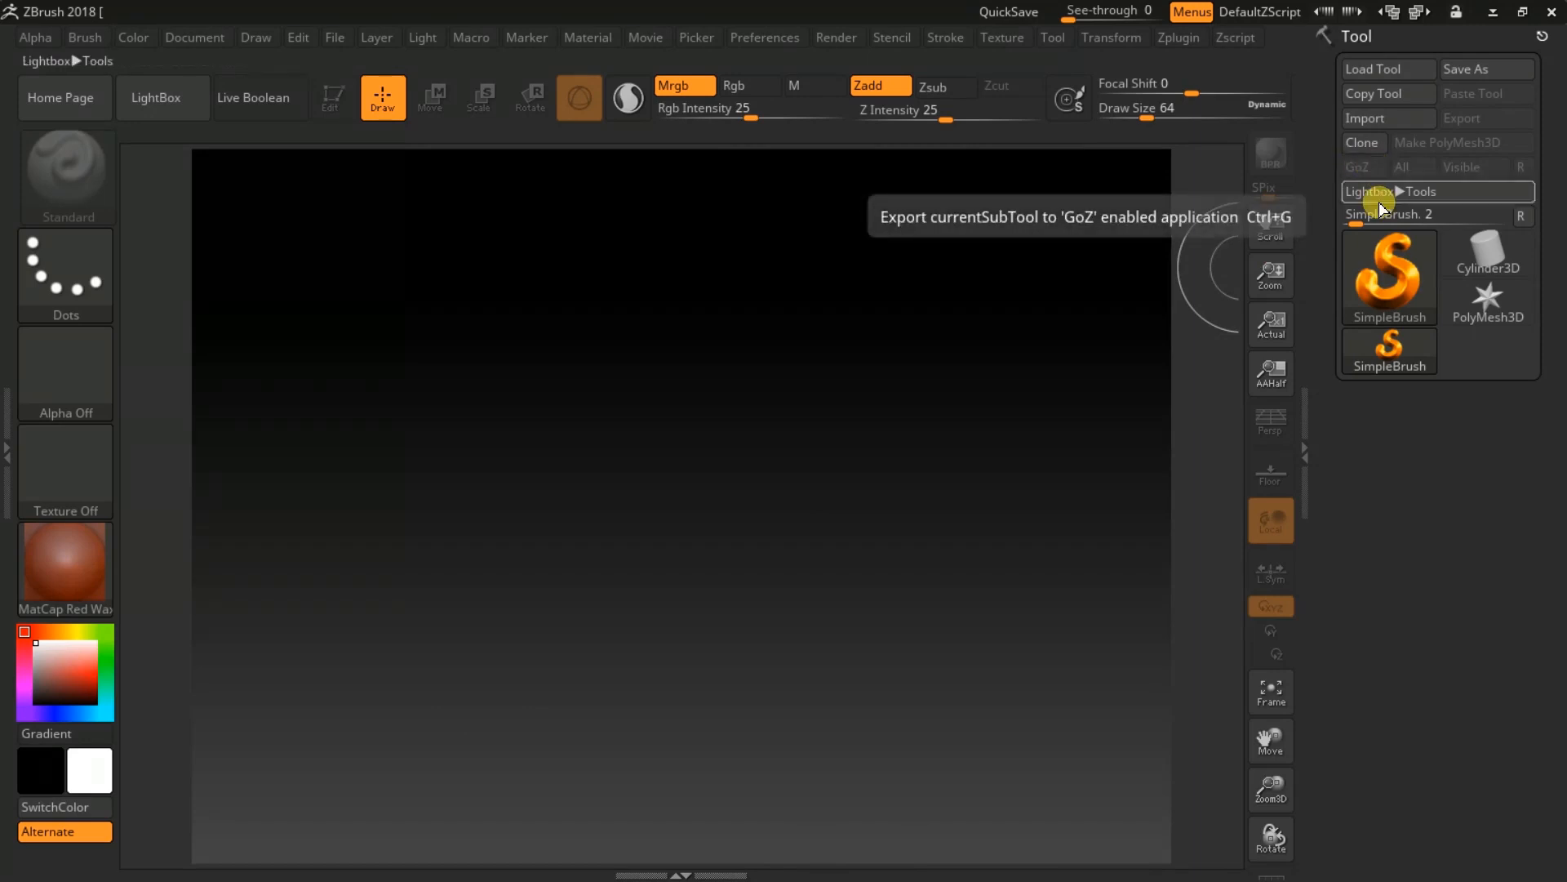
Draw a Ring3D mesh in the middle of the canvas, enter Edit mode and tilt the view to show its hole.
click(1381, 266)
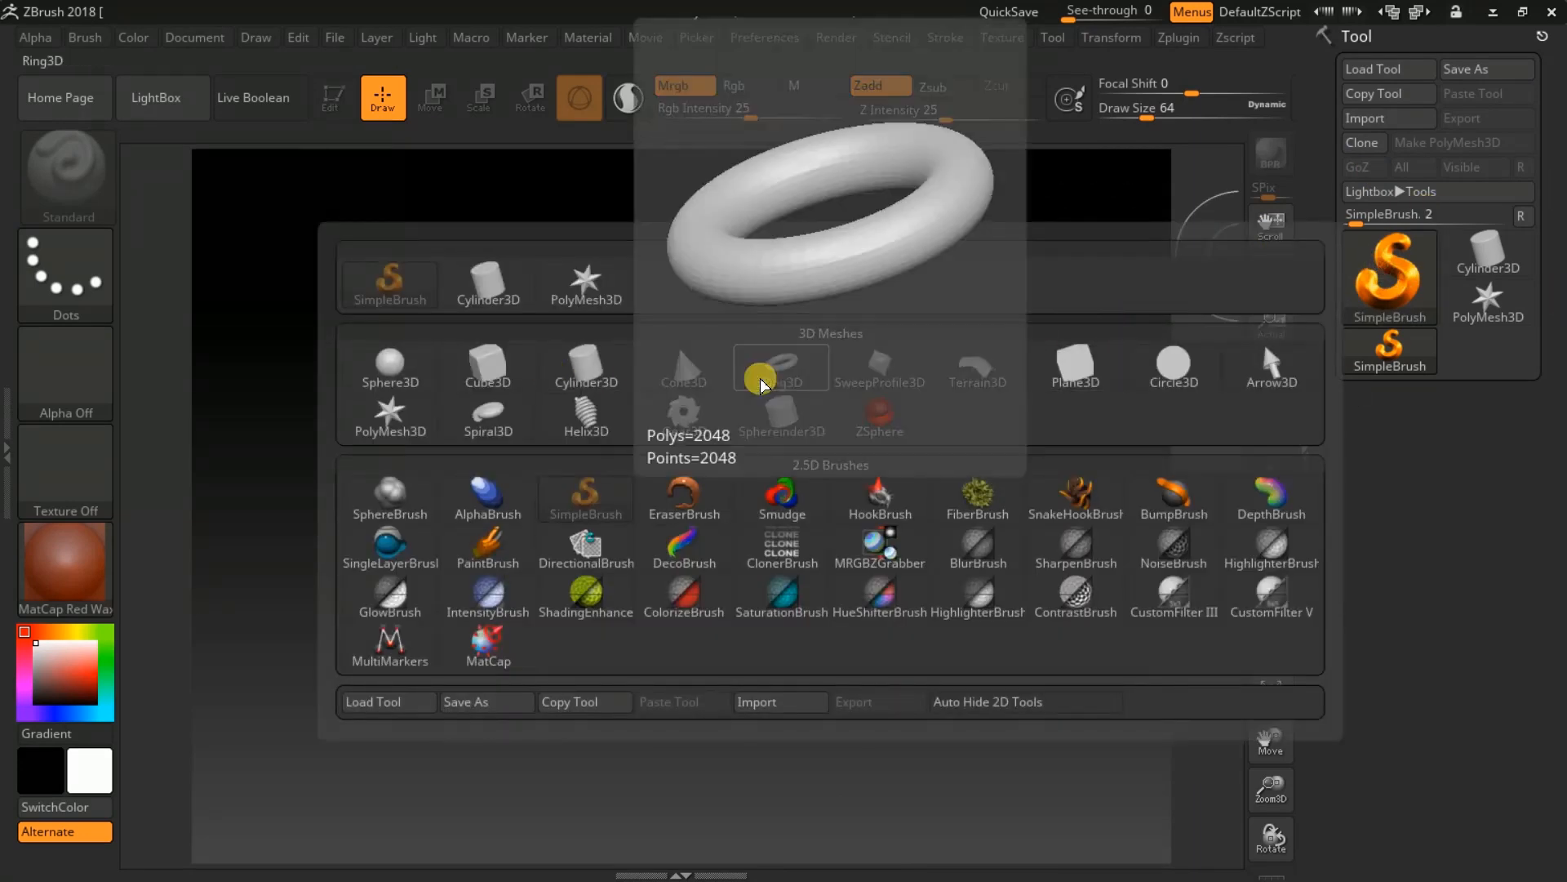
click(788, 374)
drag(647, 449, 748, 616)
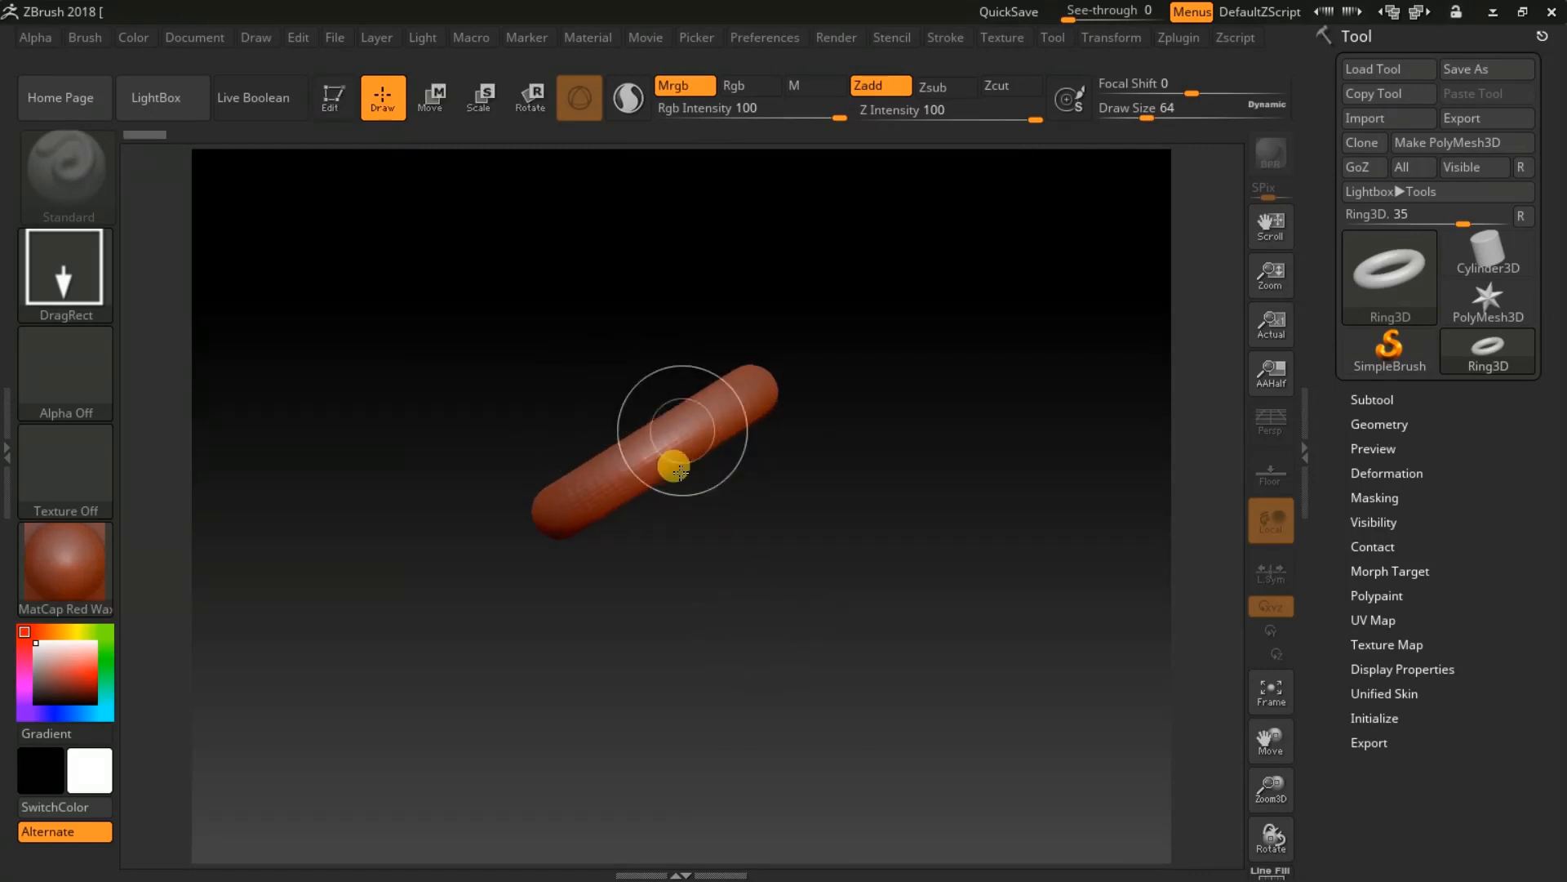
click(329, 97)
drag(819, 402, 881, 429)
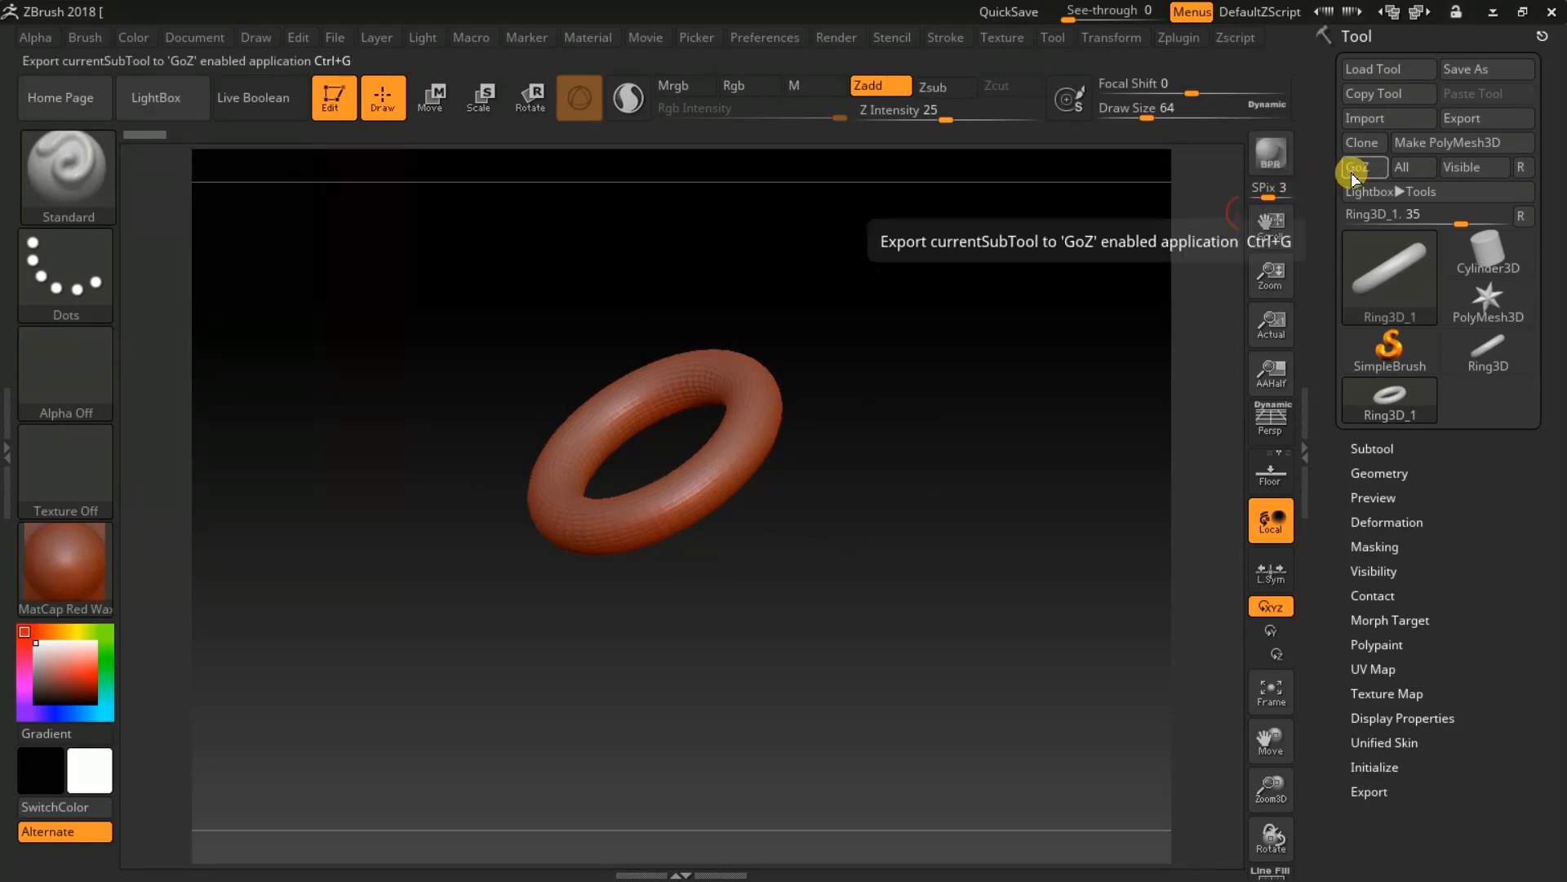
Restore the maximized ZBrush window and snap it to half the screen beside the open 3ds Max window.
click(1519, 21)
mouse_move(1084, 441)
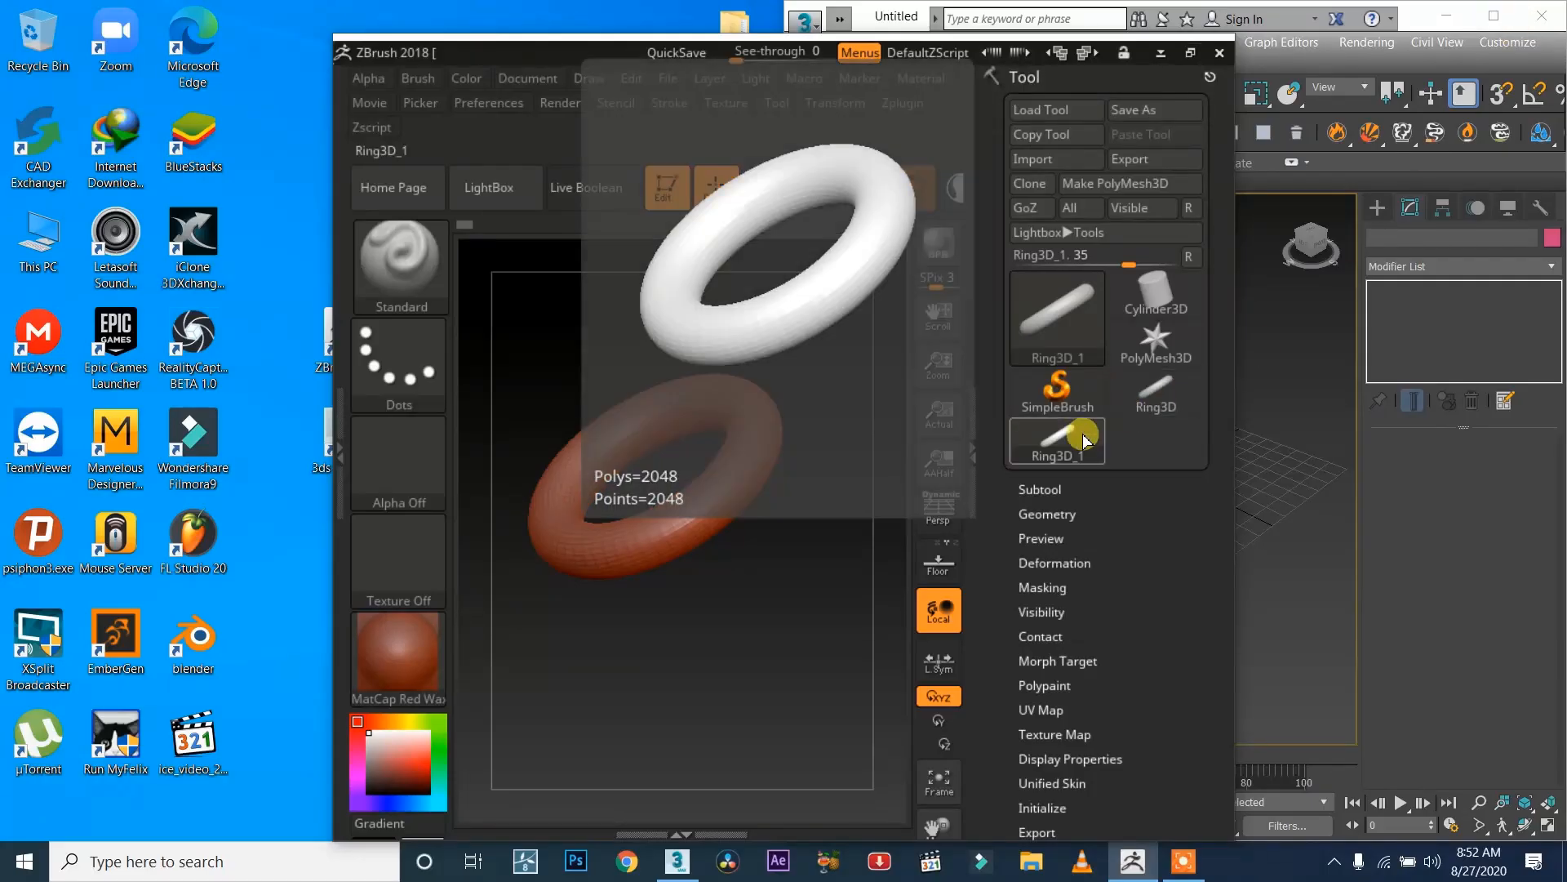
key(super+Left)
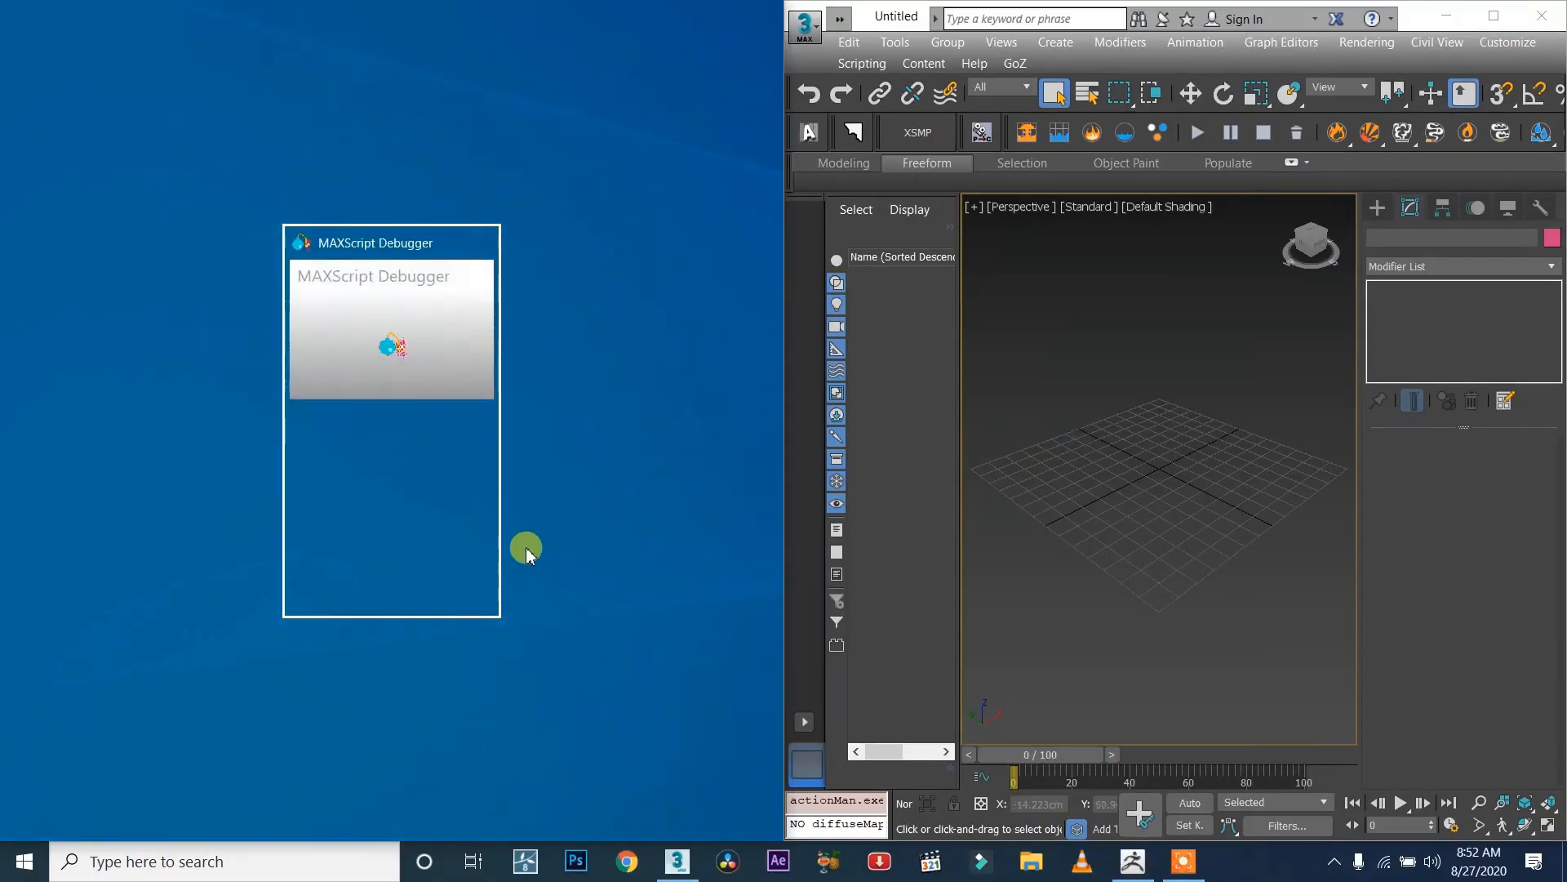
click(526, 547)
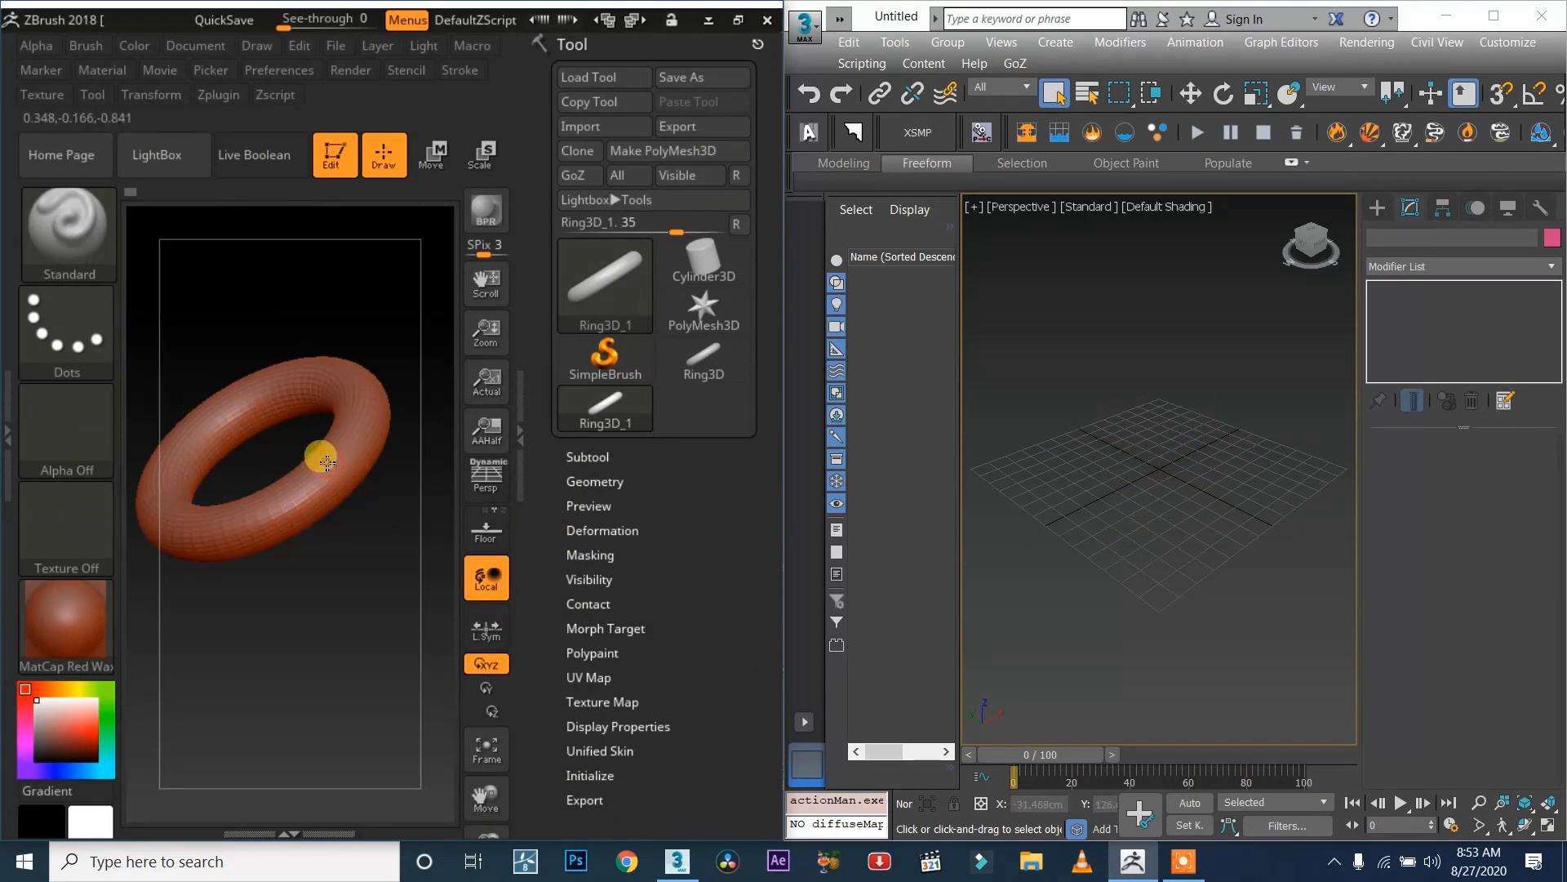
Convert the ring to a PolyMesh3D and send it to 3ds Max through GoZ.
drag(383, 580, 329, 556)
click(584, 176)
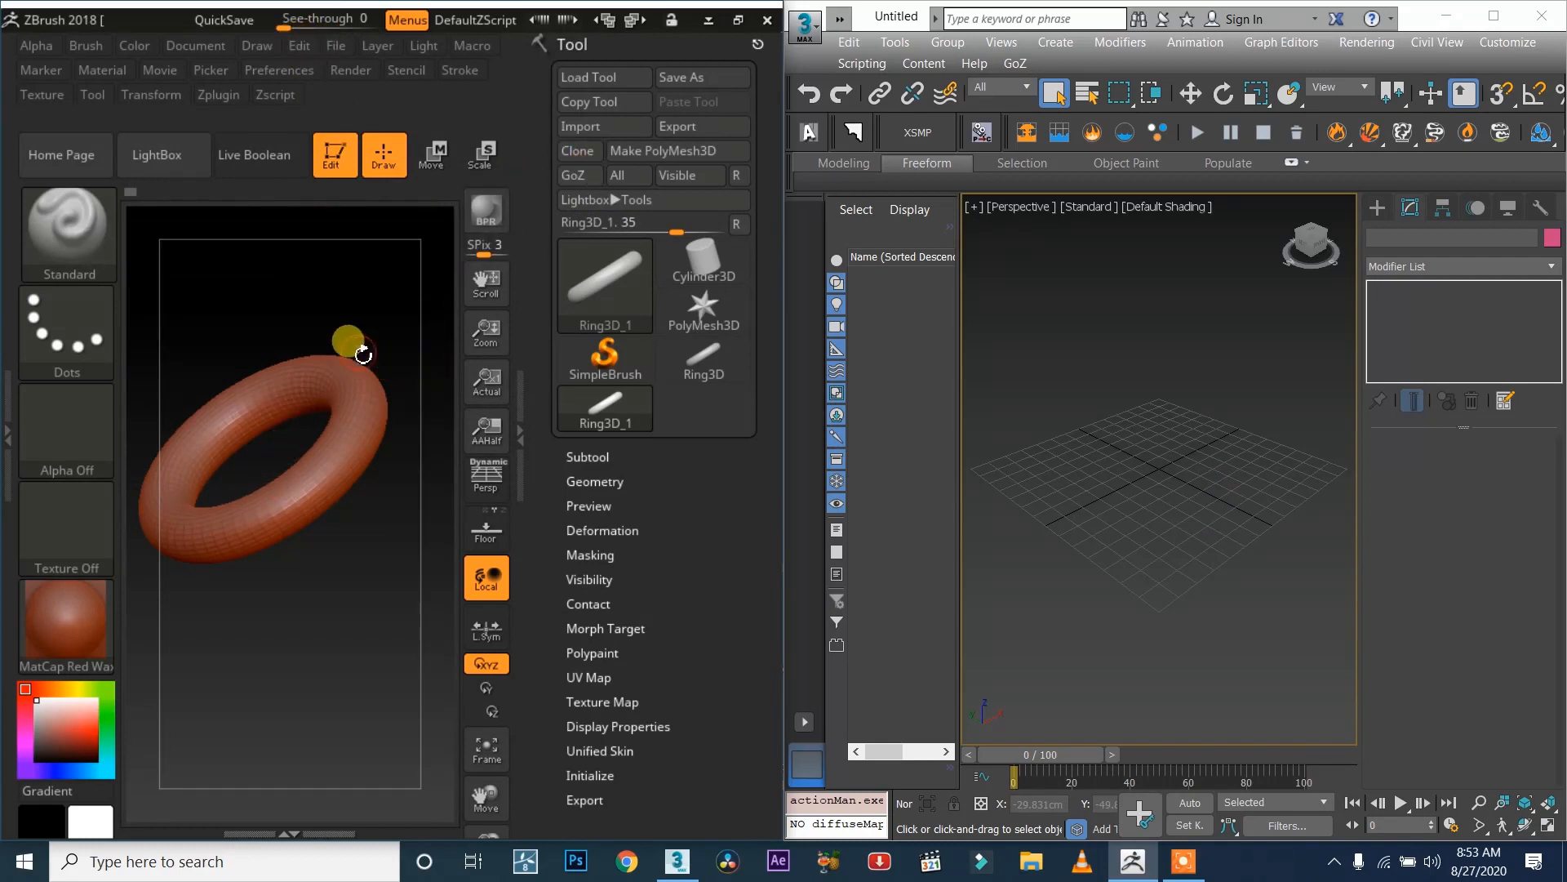
click(698, 151)
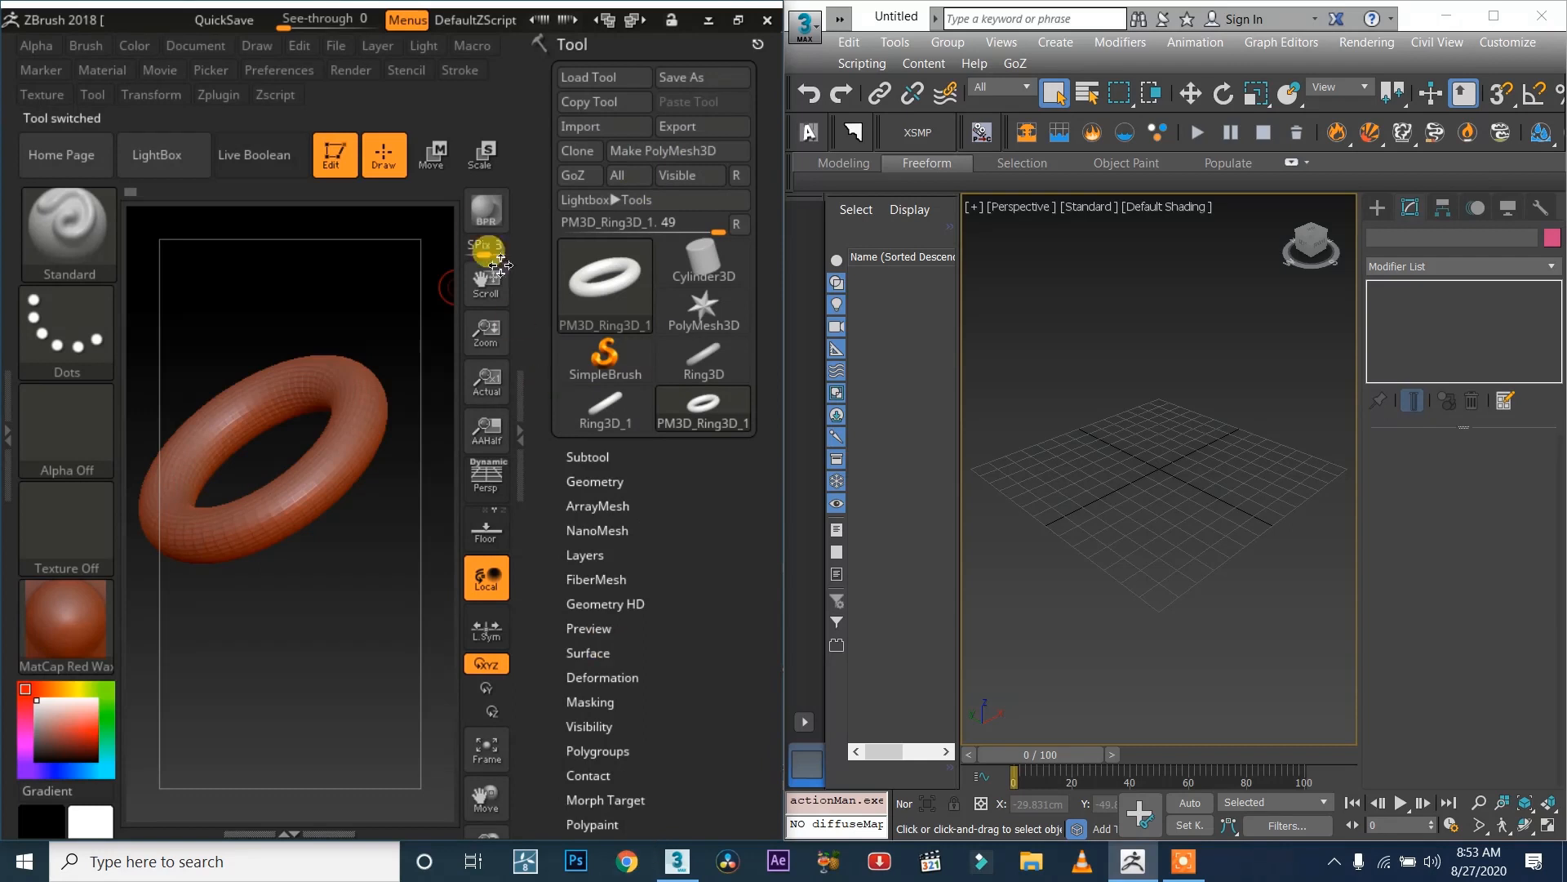
click(574, 175)
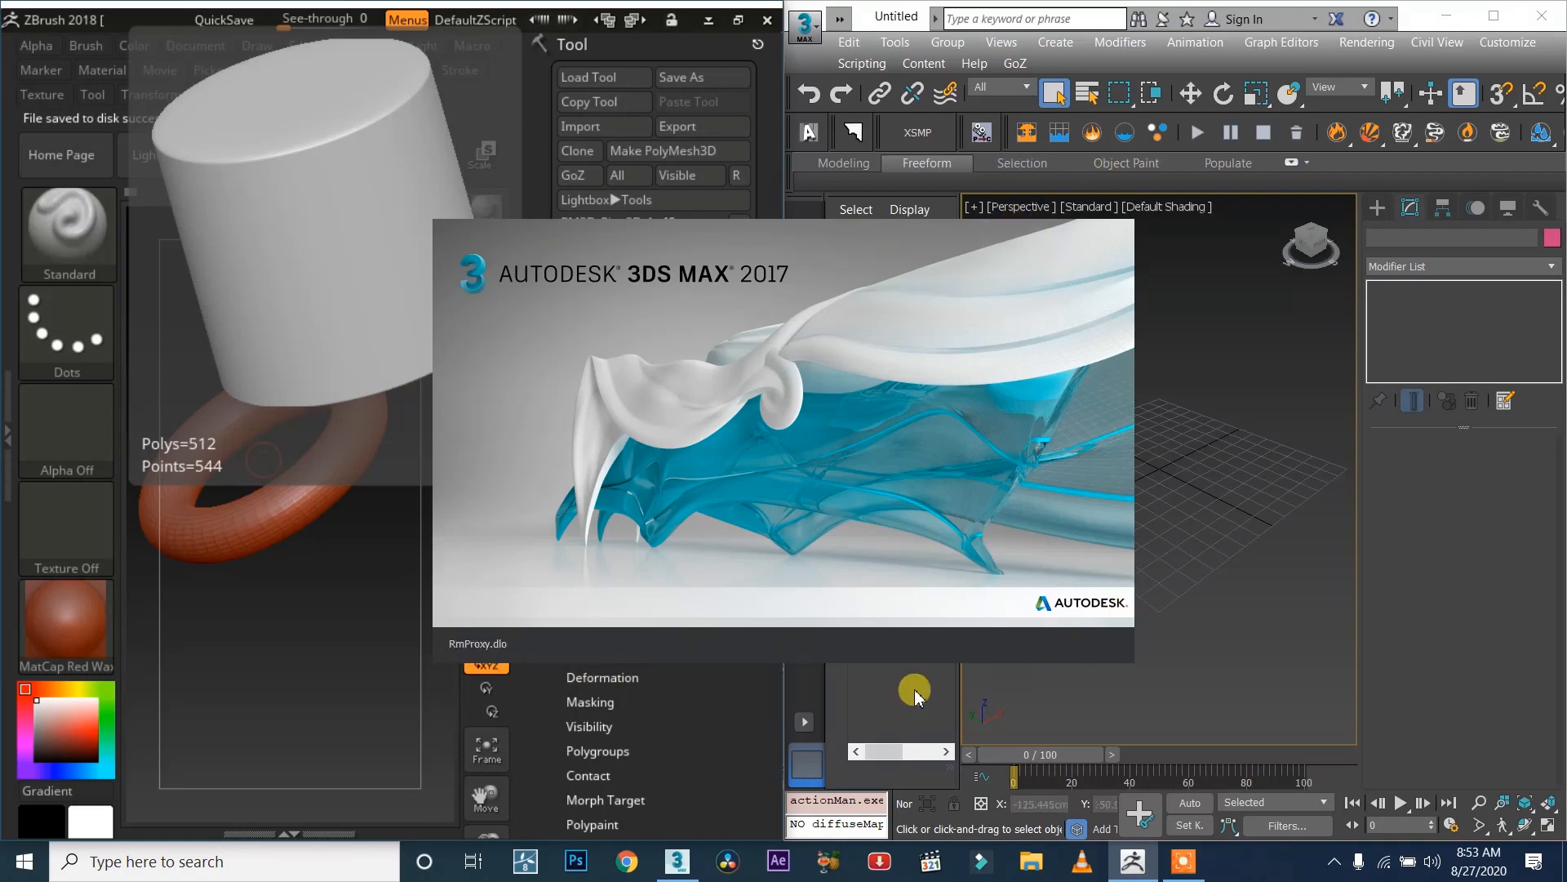
click(679, 861)
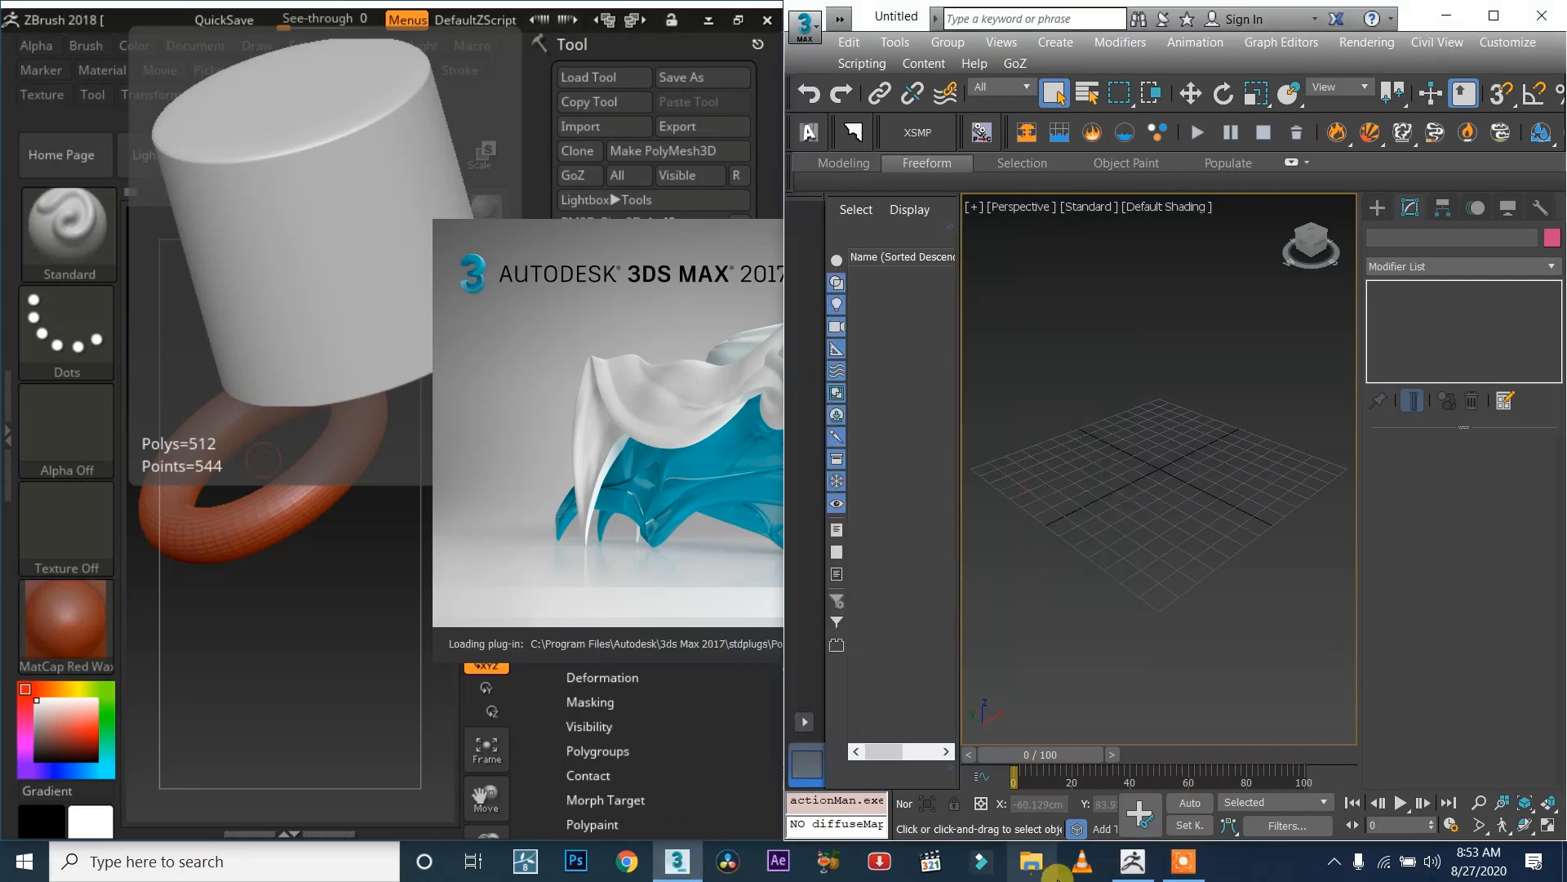
click(1123, 862)
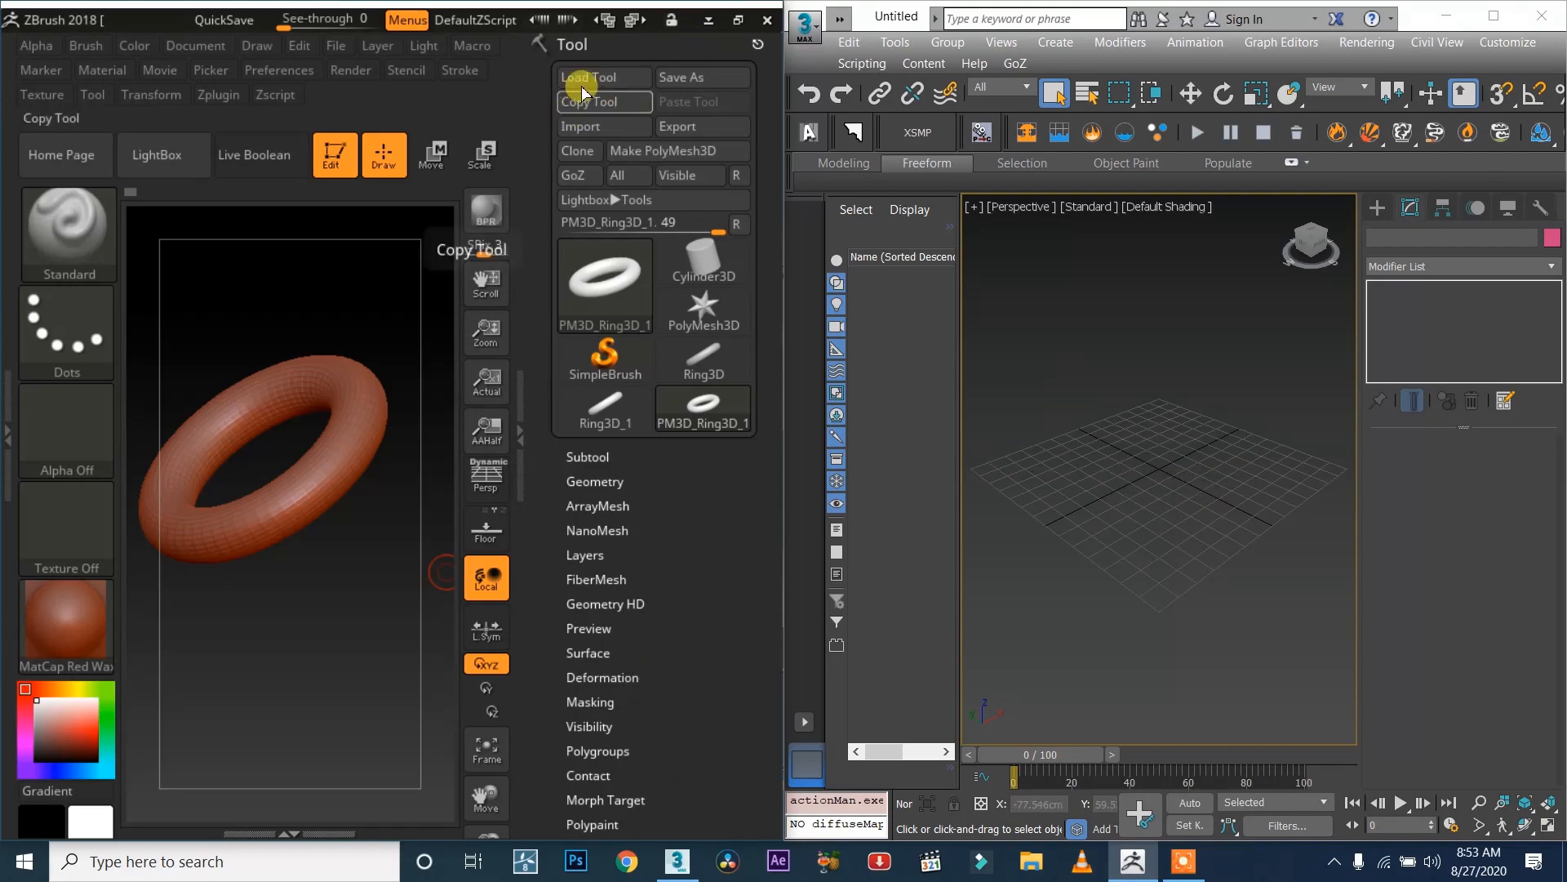
click(708, 20)
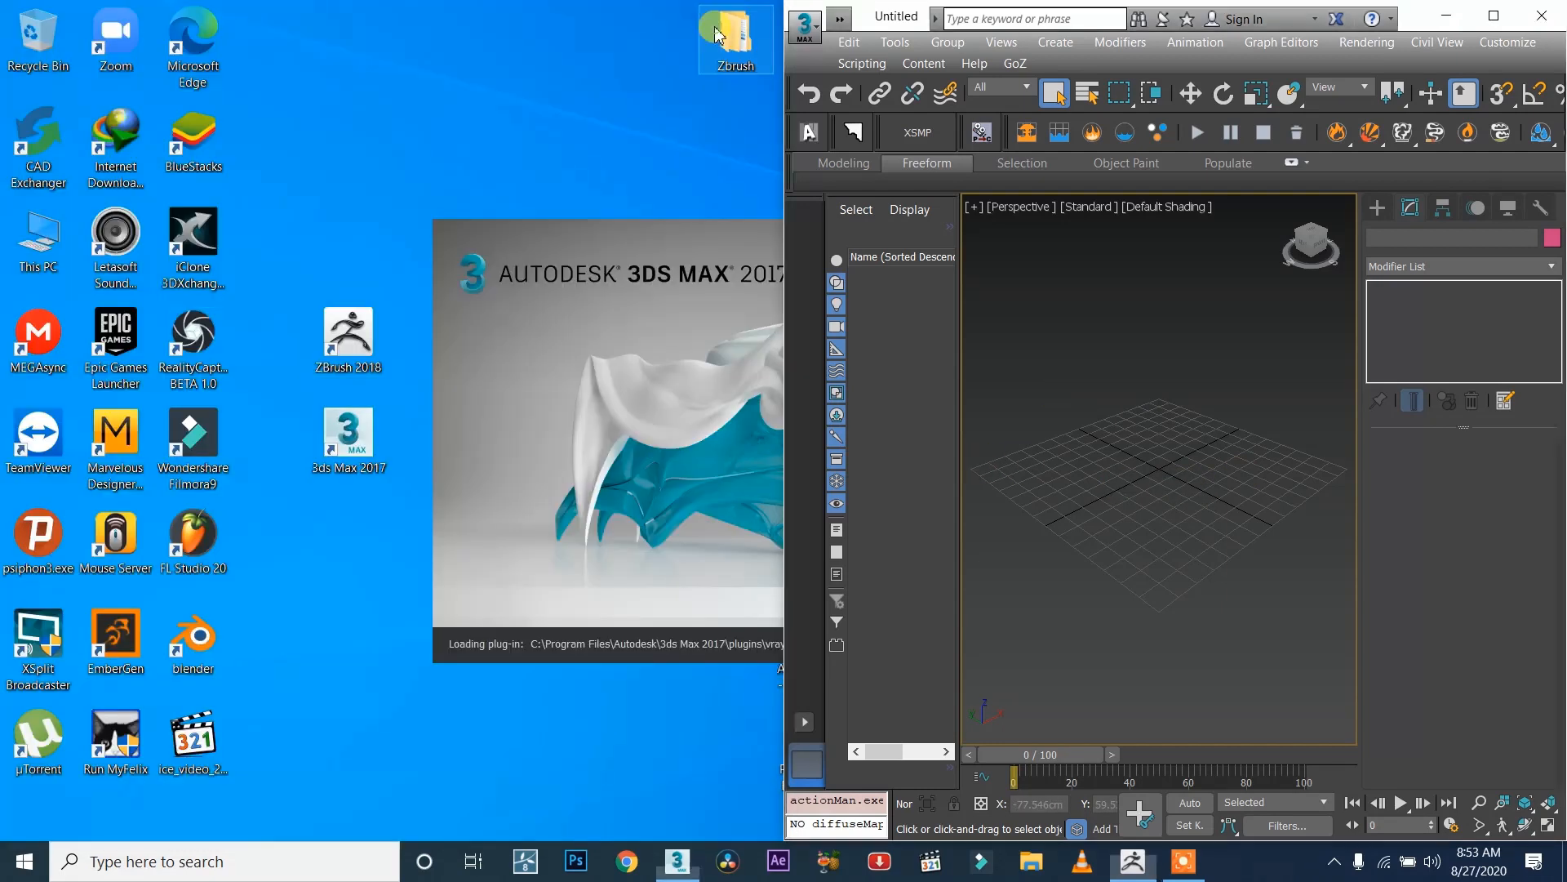
click(341, 443)
click(350, 357)
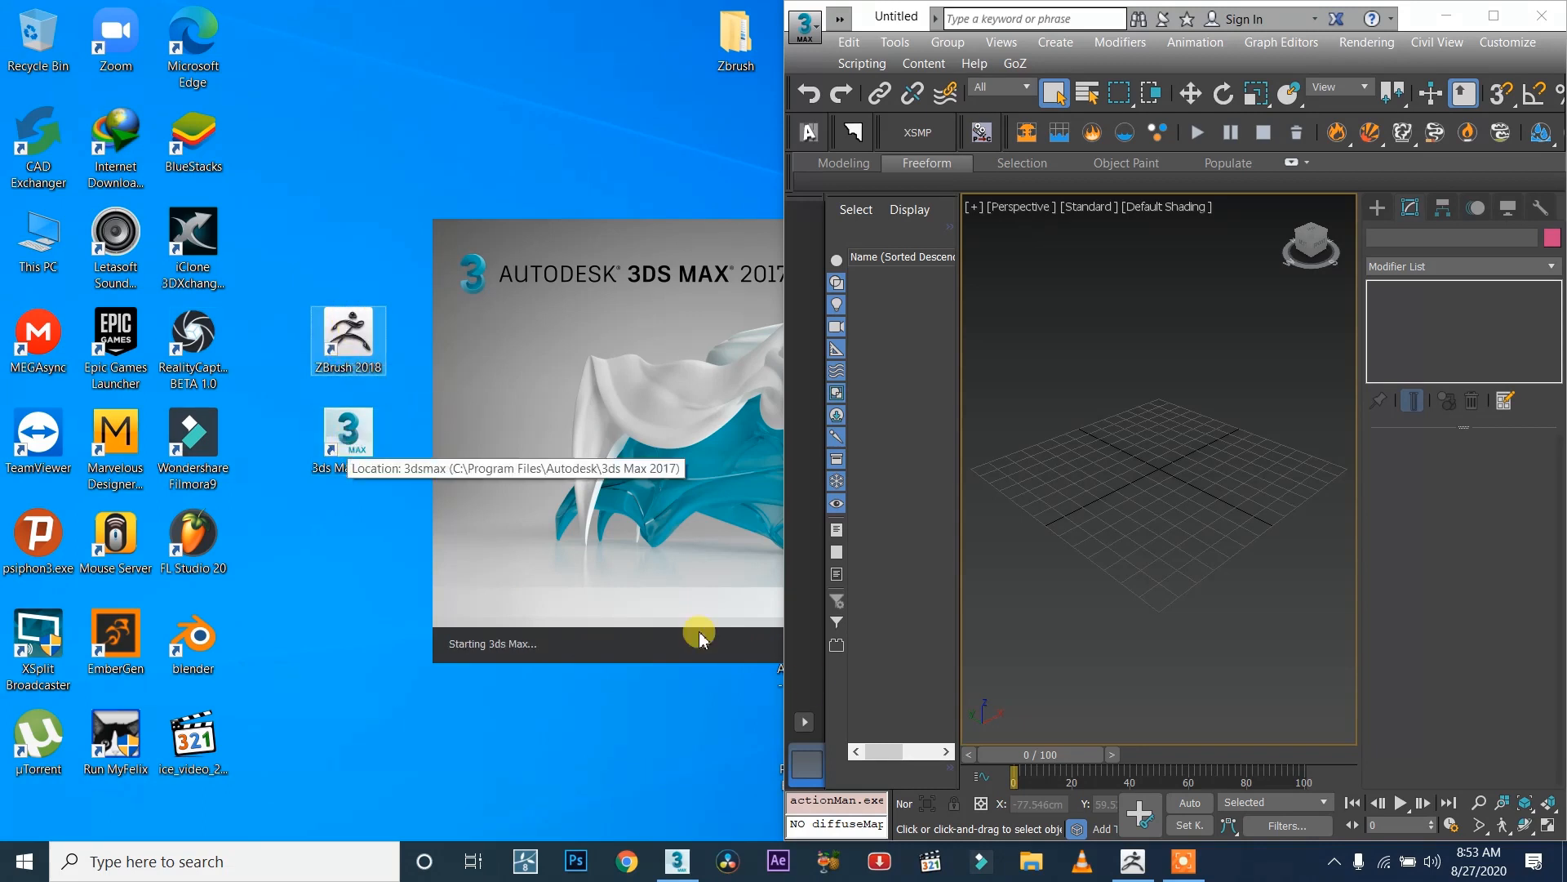
Close ZBrush and relaunch ZBrush 2018 from the desktop.
click(1132, 861)
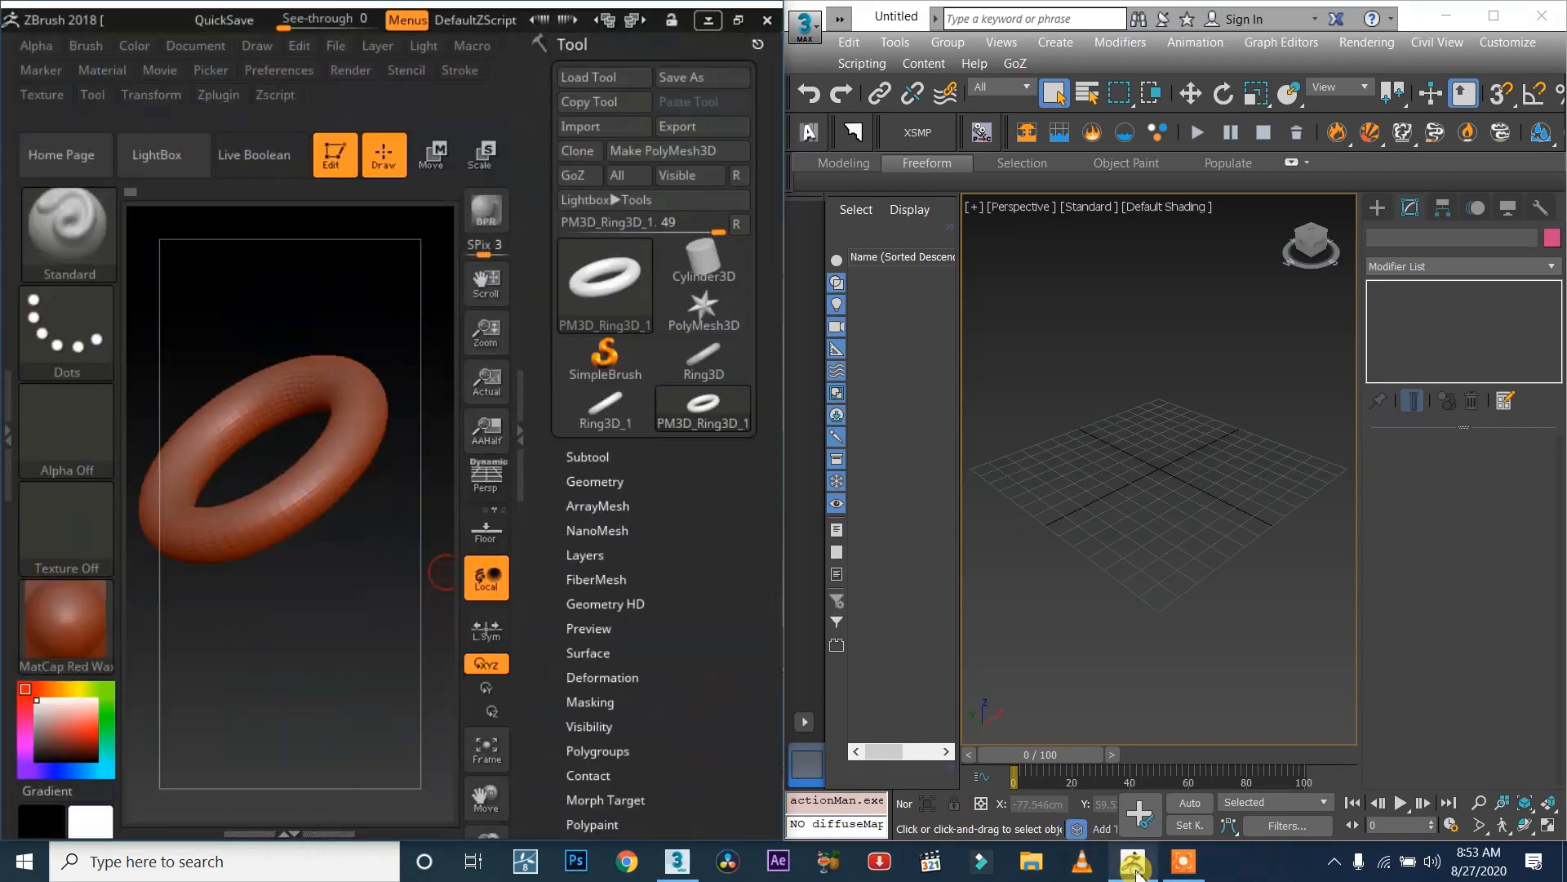
click(768, 20)
click(821, 499)
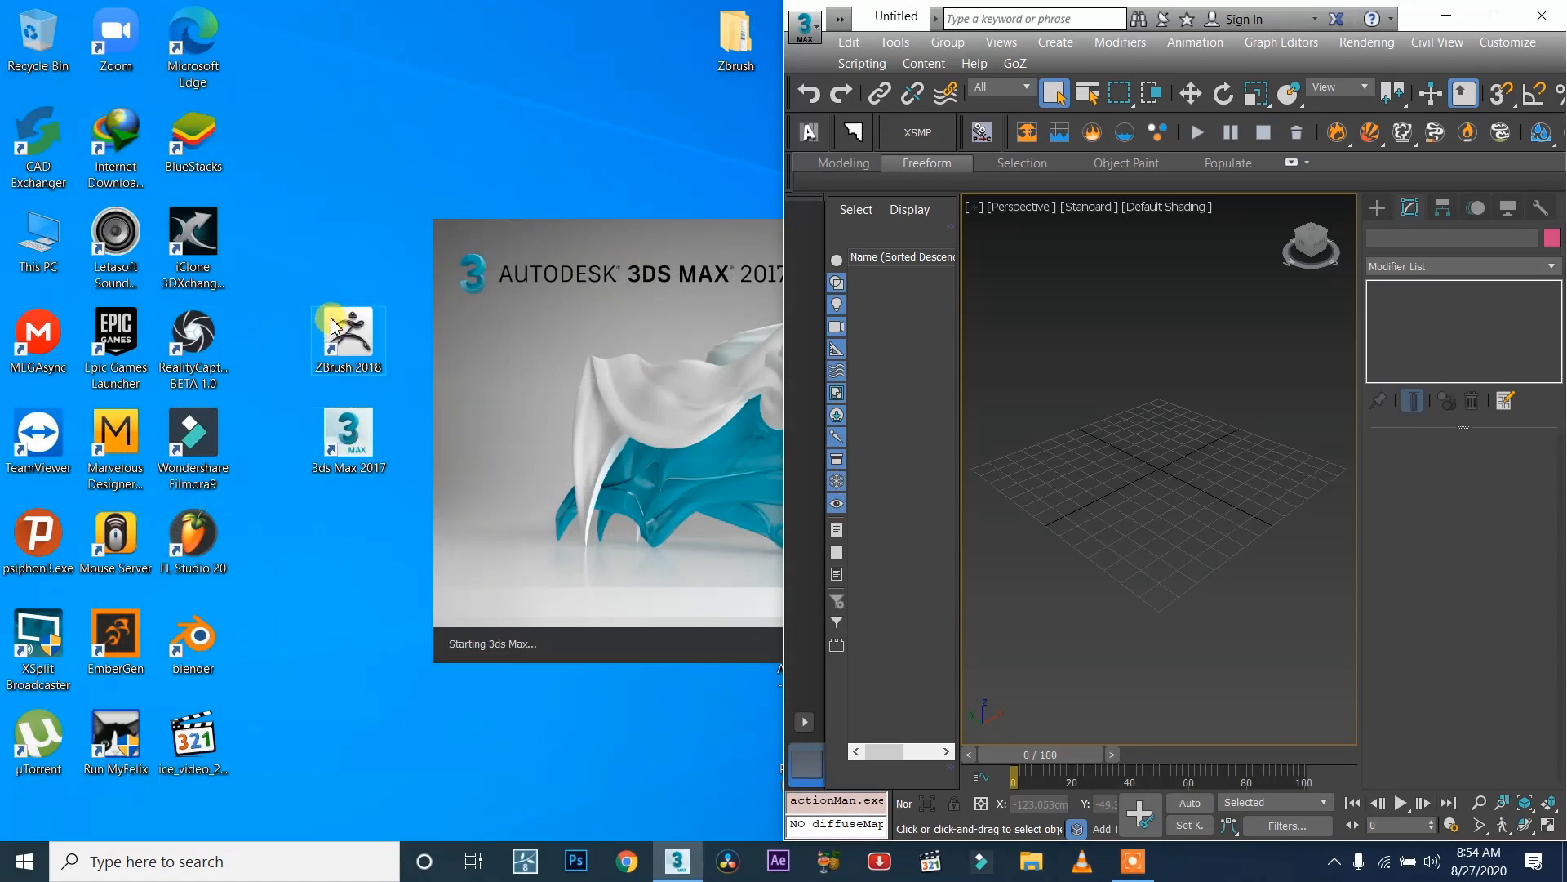
click(355, 335)
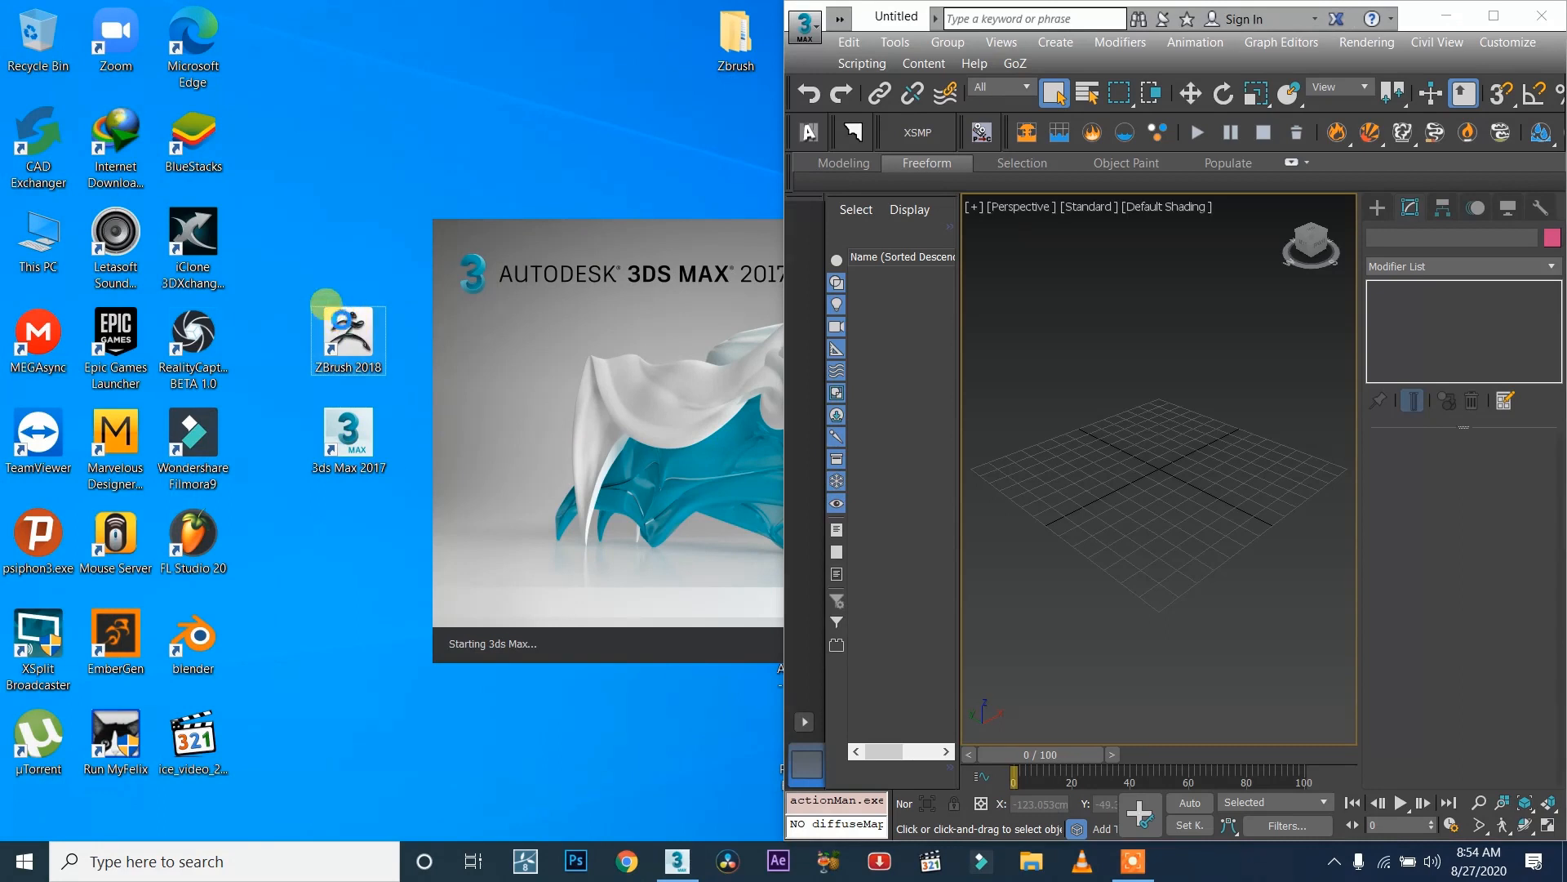
Run ZBrush 2018 as administrator and close its Home Page and LightBox to clear the canvas.
right_click(353, 343)
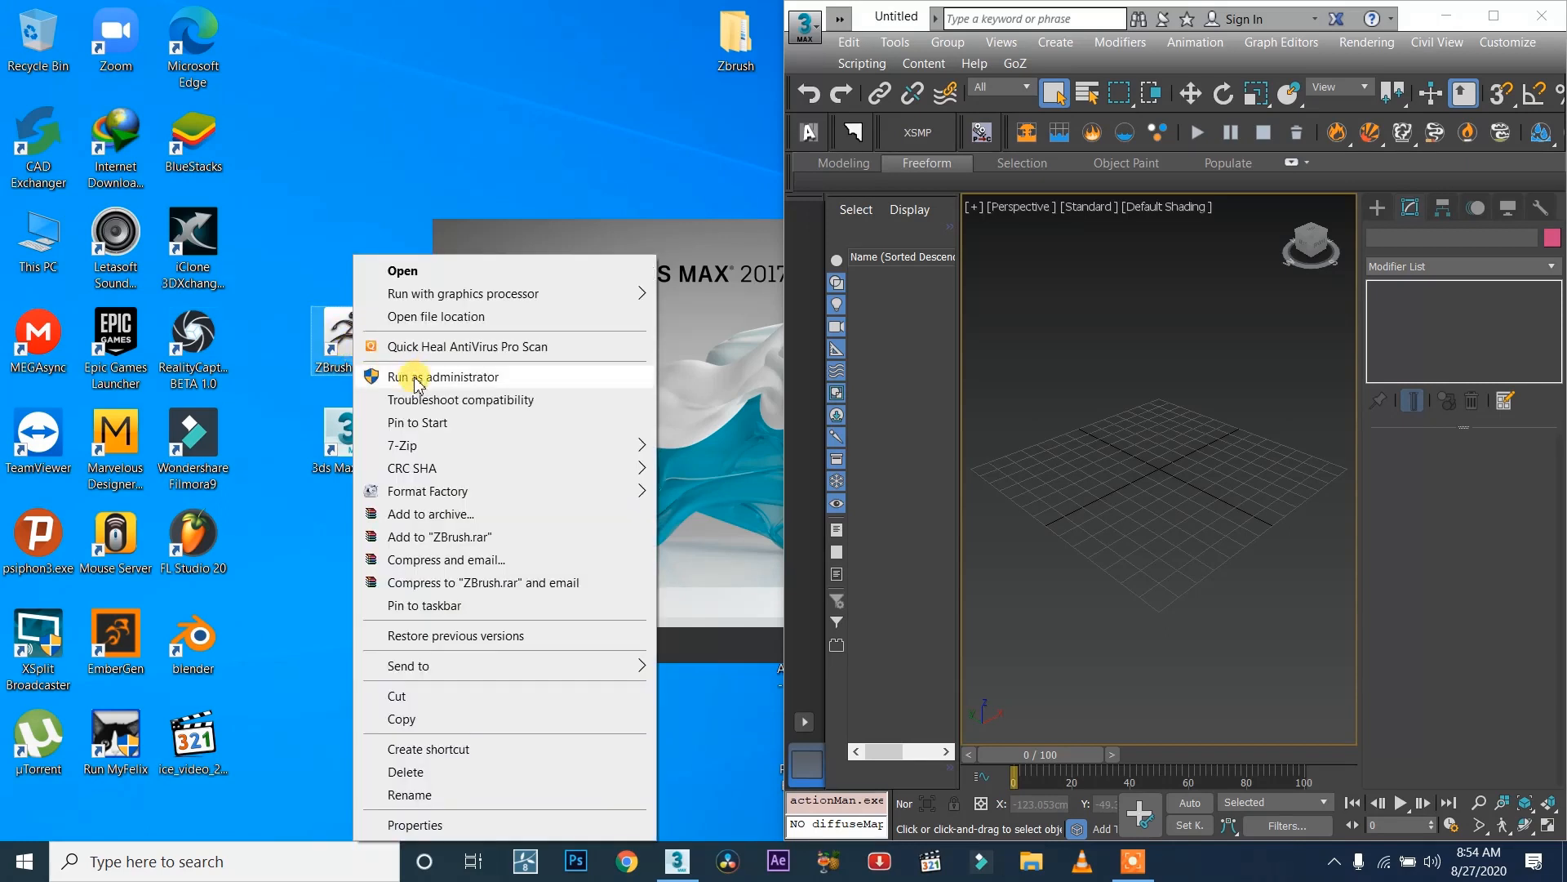
click(472, 378)
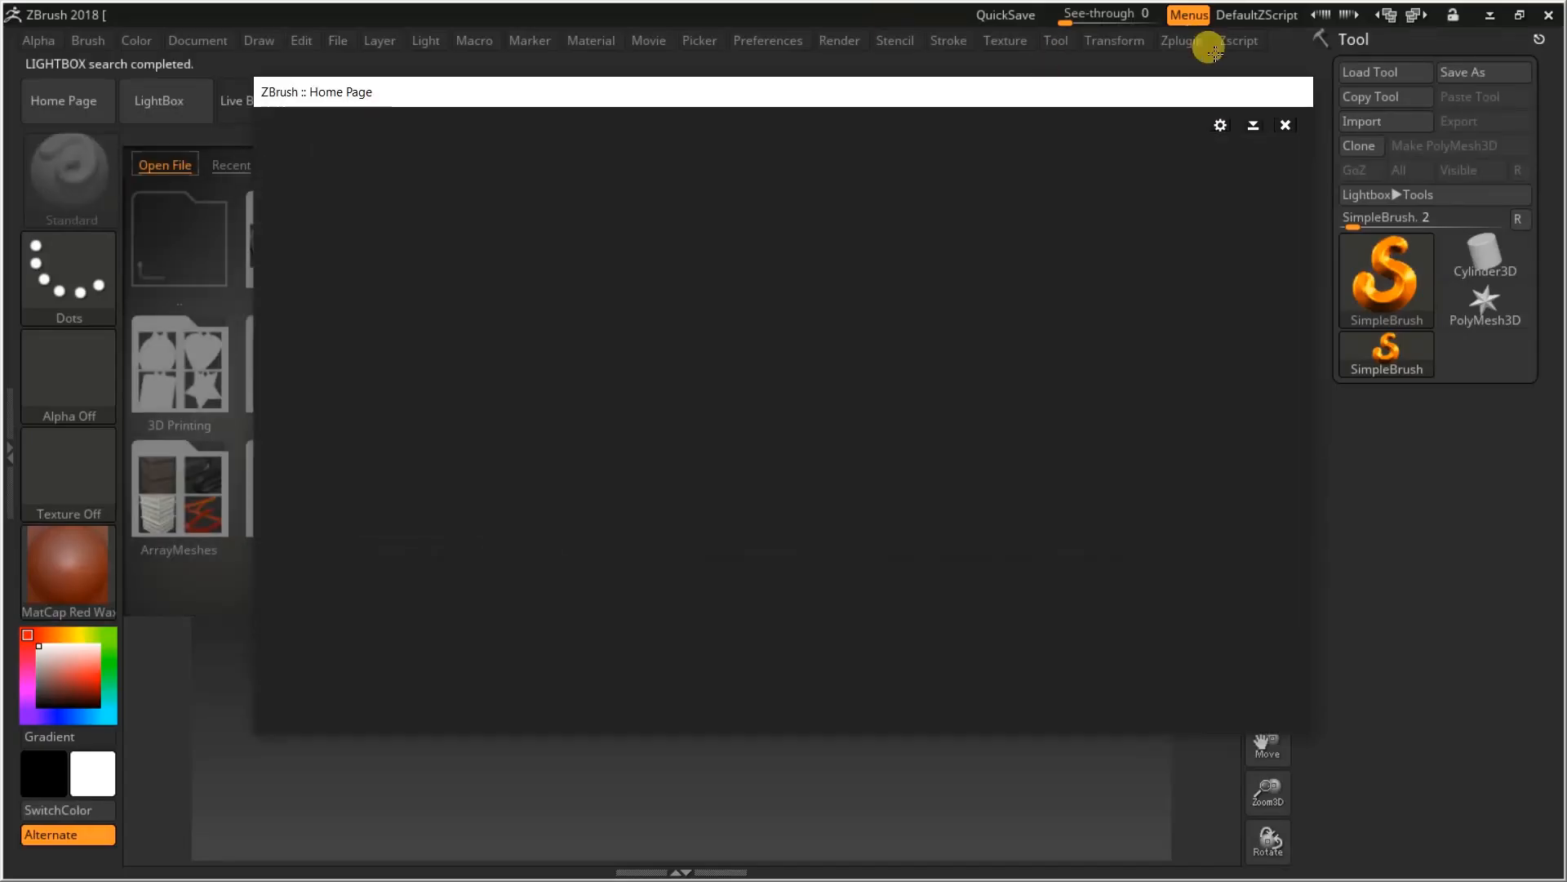
click(1285, 125)
click(770, 45)
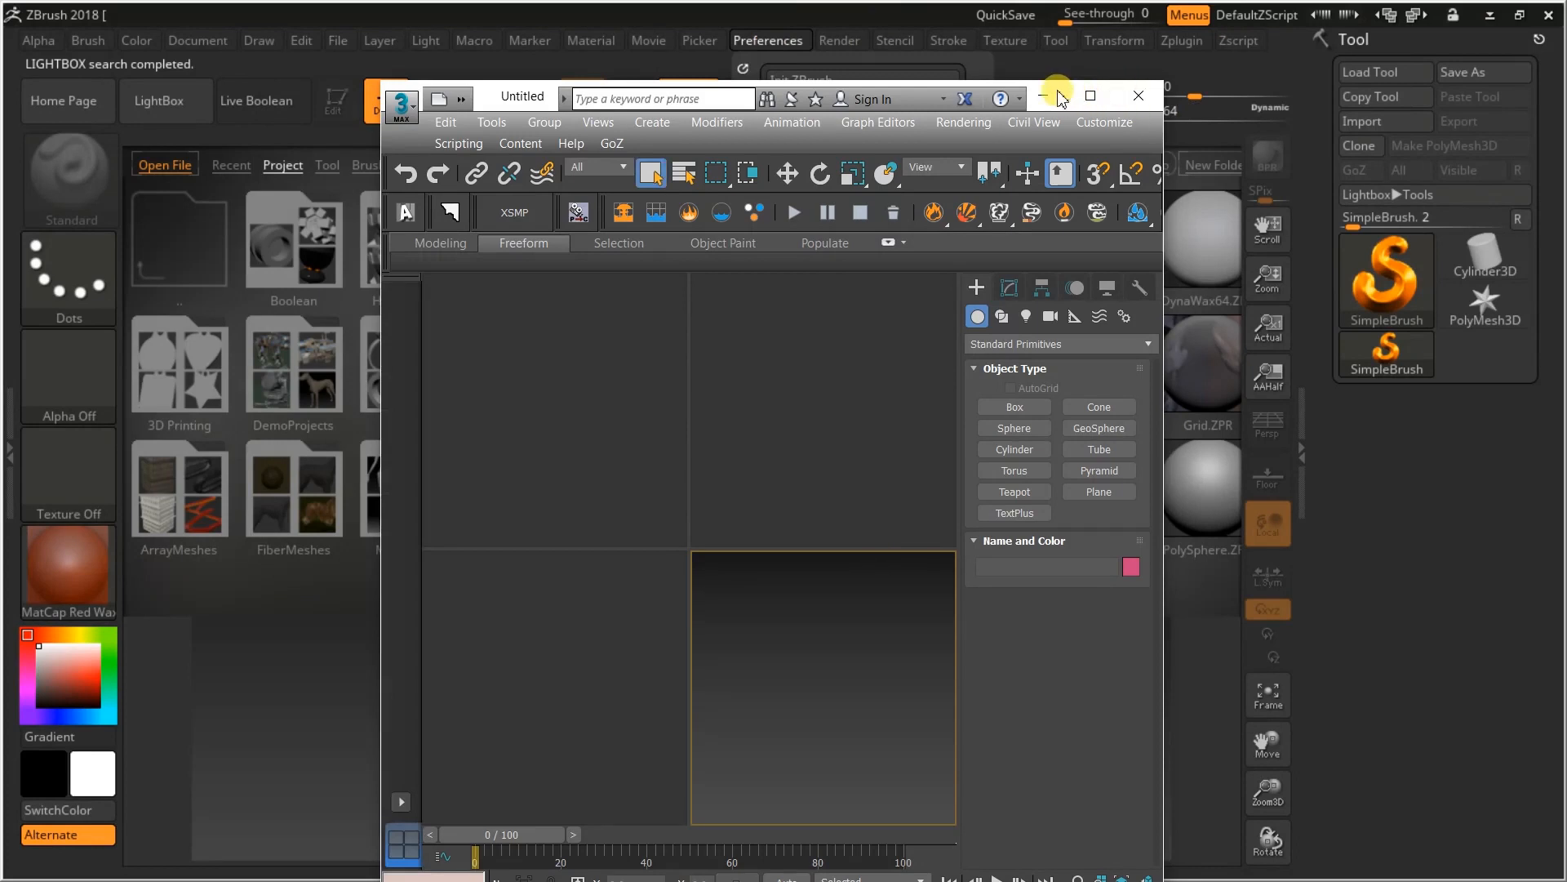
click(271, 618)
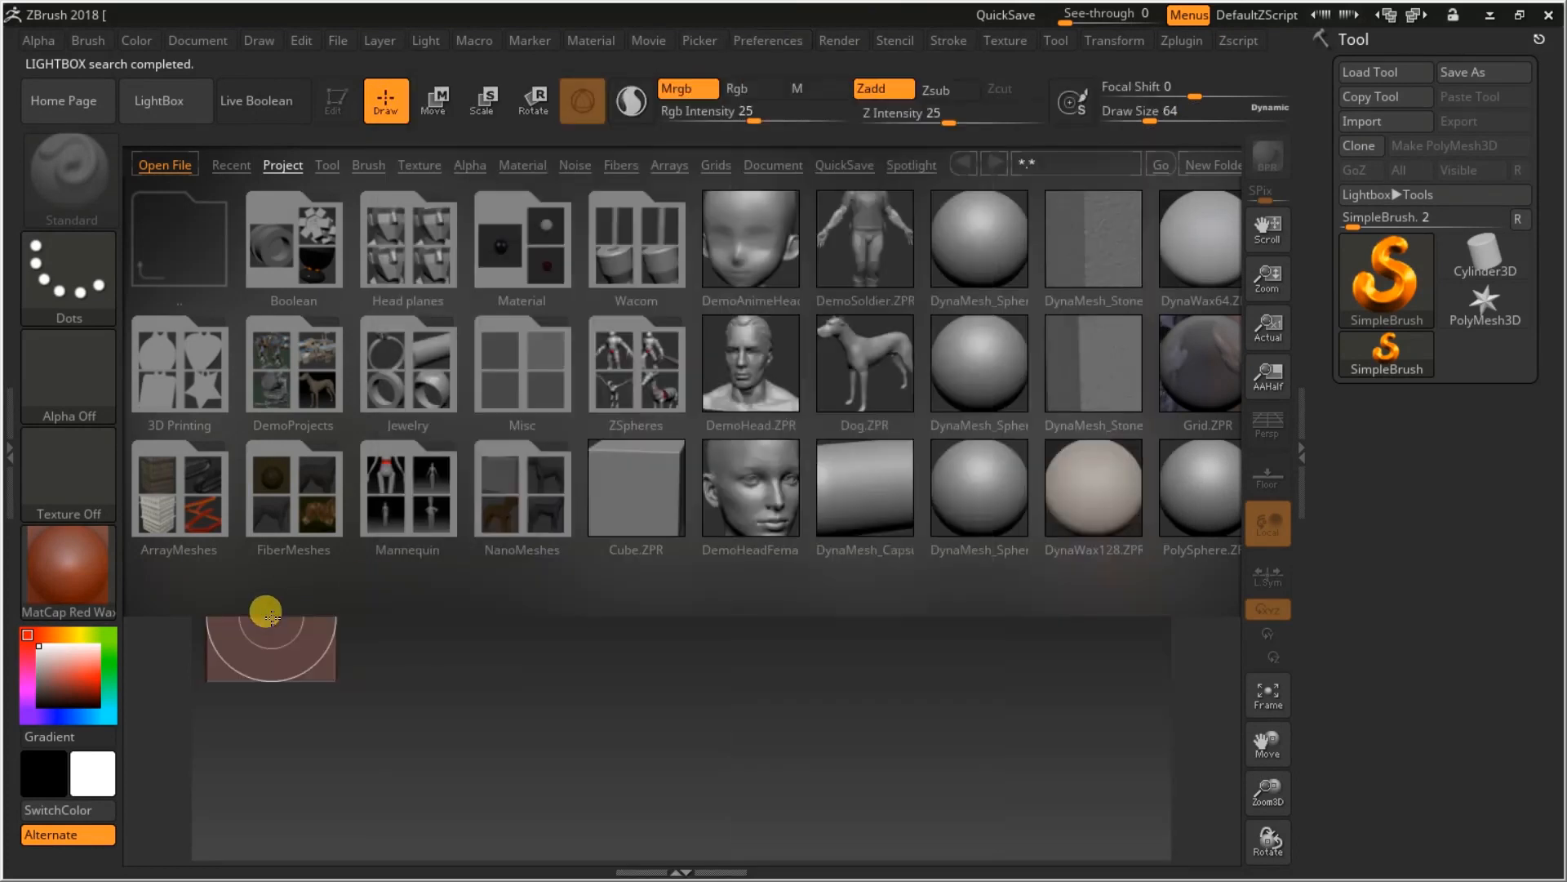
click(752, 41)
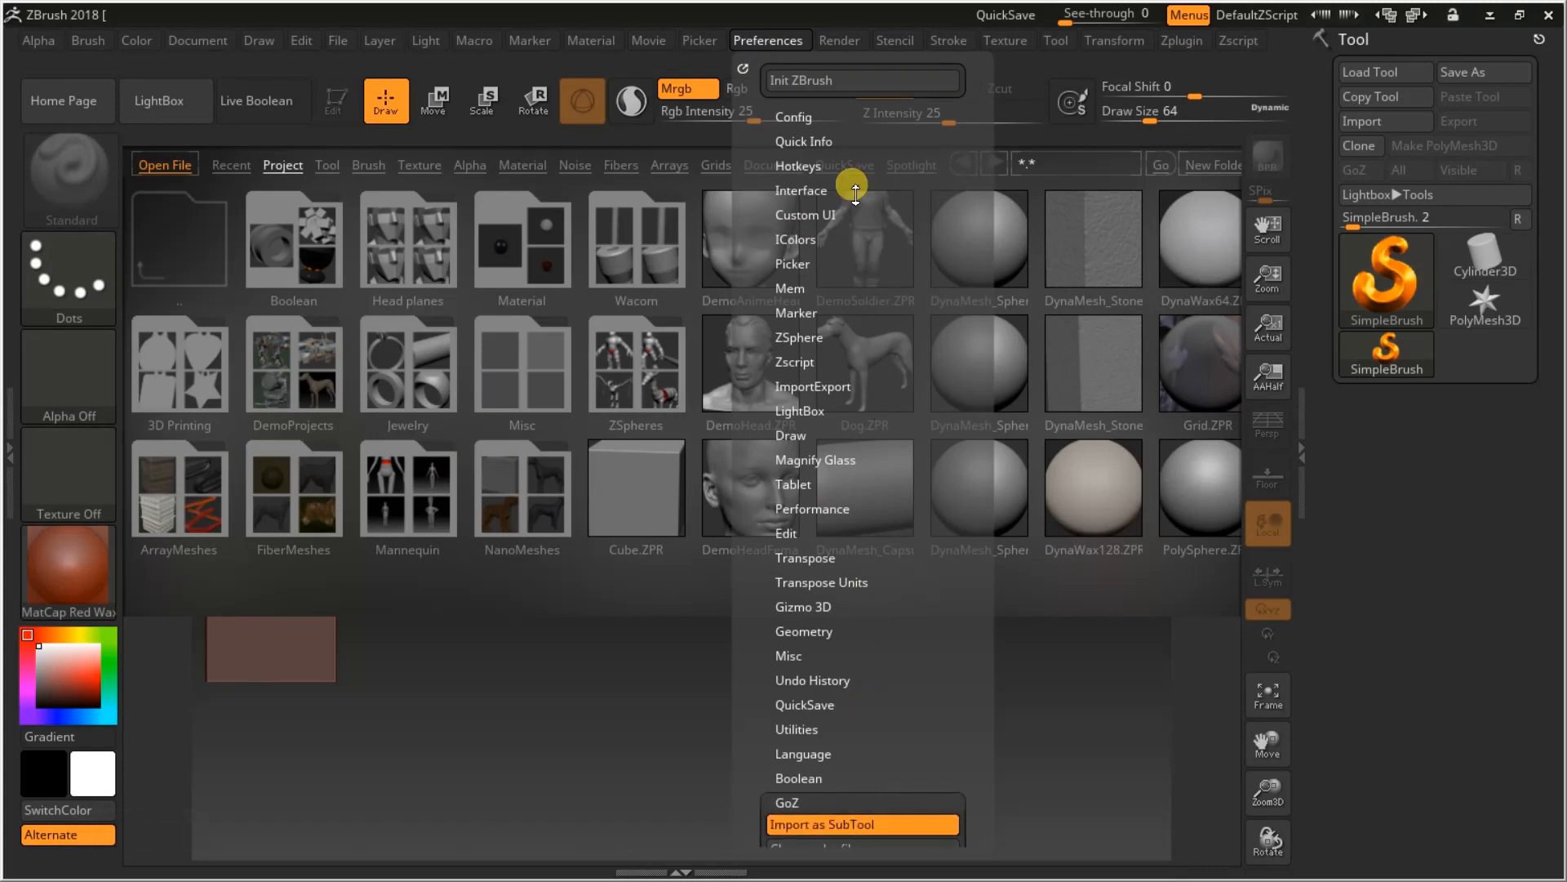
click(1384, 271)
click(198, 96)
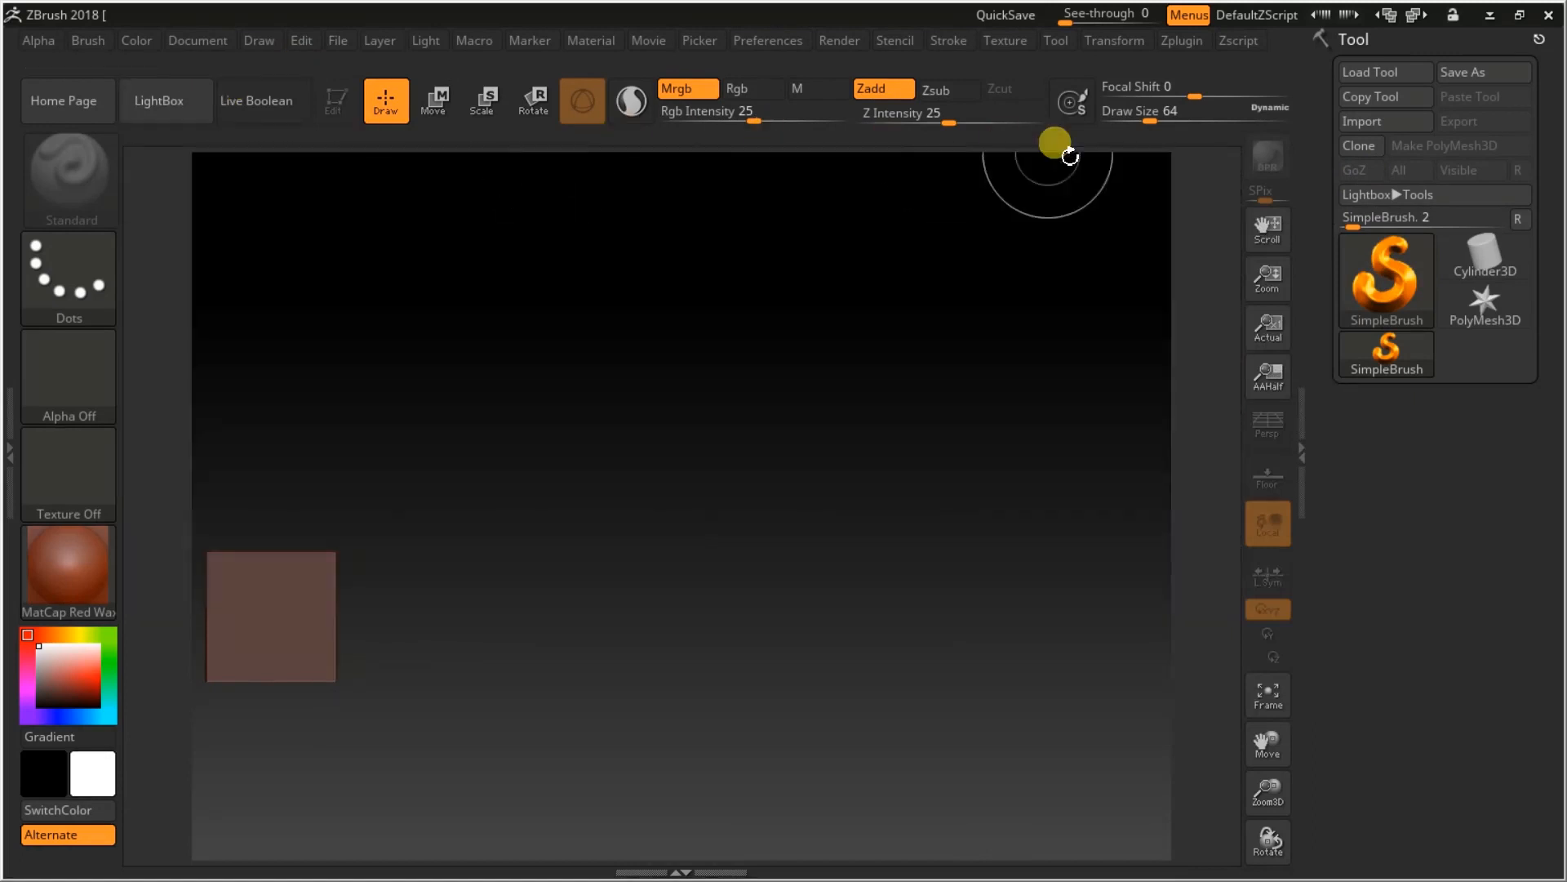
Draw a Ring3D mesh in the middle of the canvas, enter Edit mode and convert it to a PolyMesh3D.
click(1387, 266)
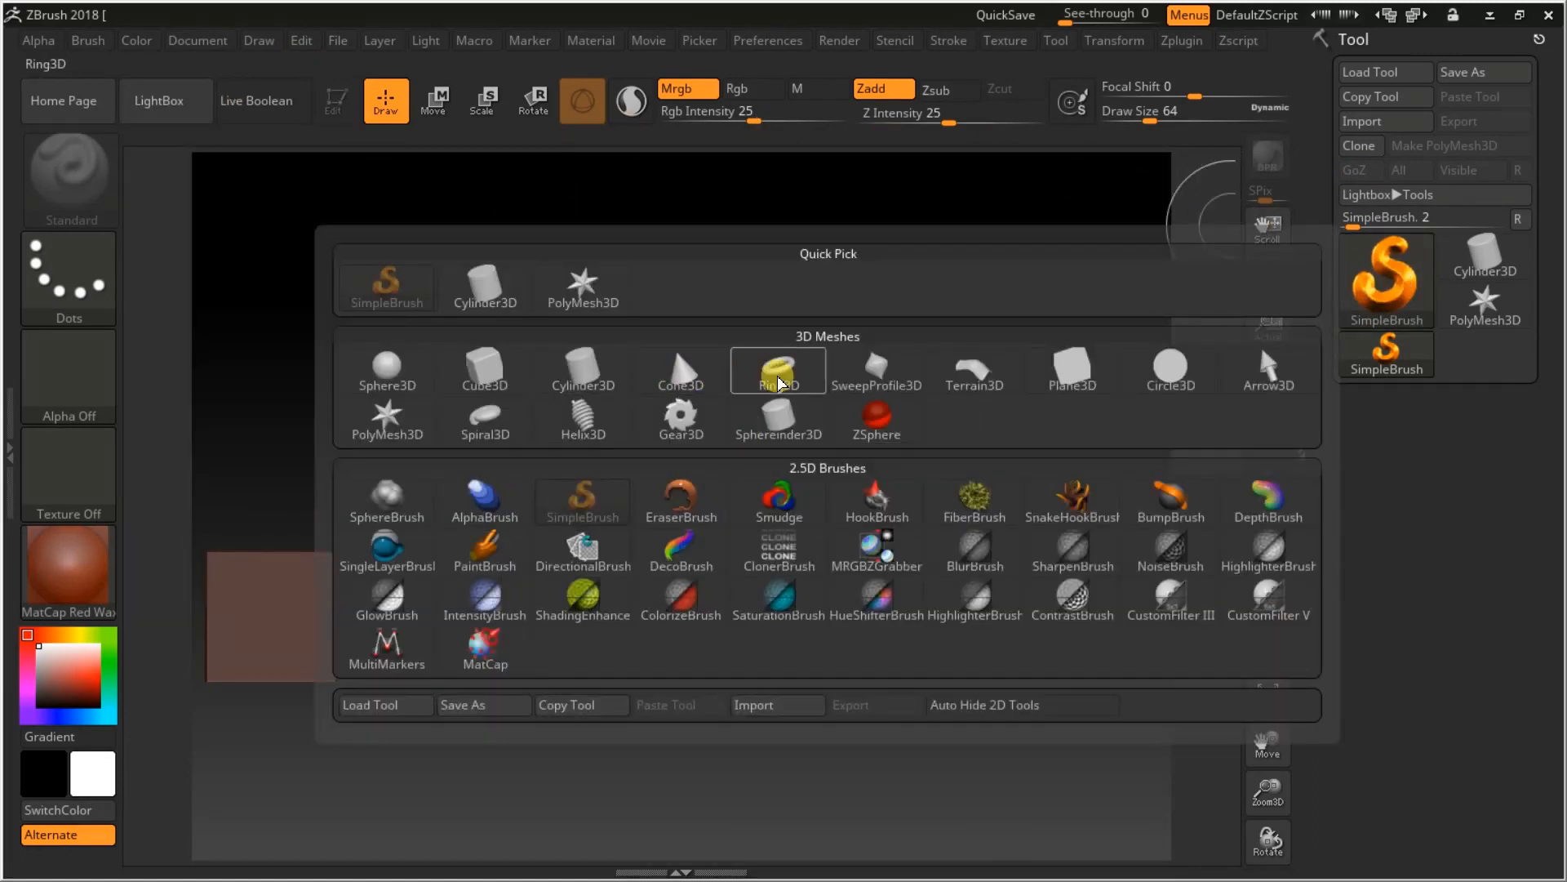
click(756, 365)
mouse_move(669, 490)
mouse_down()
mouse_move(841, 359)
mouse_move(969, 353)
mouse_up()
click(337, 100)
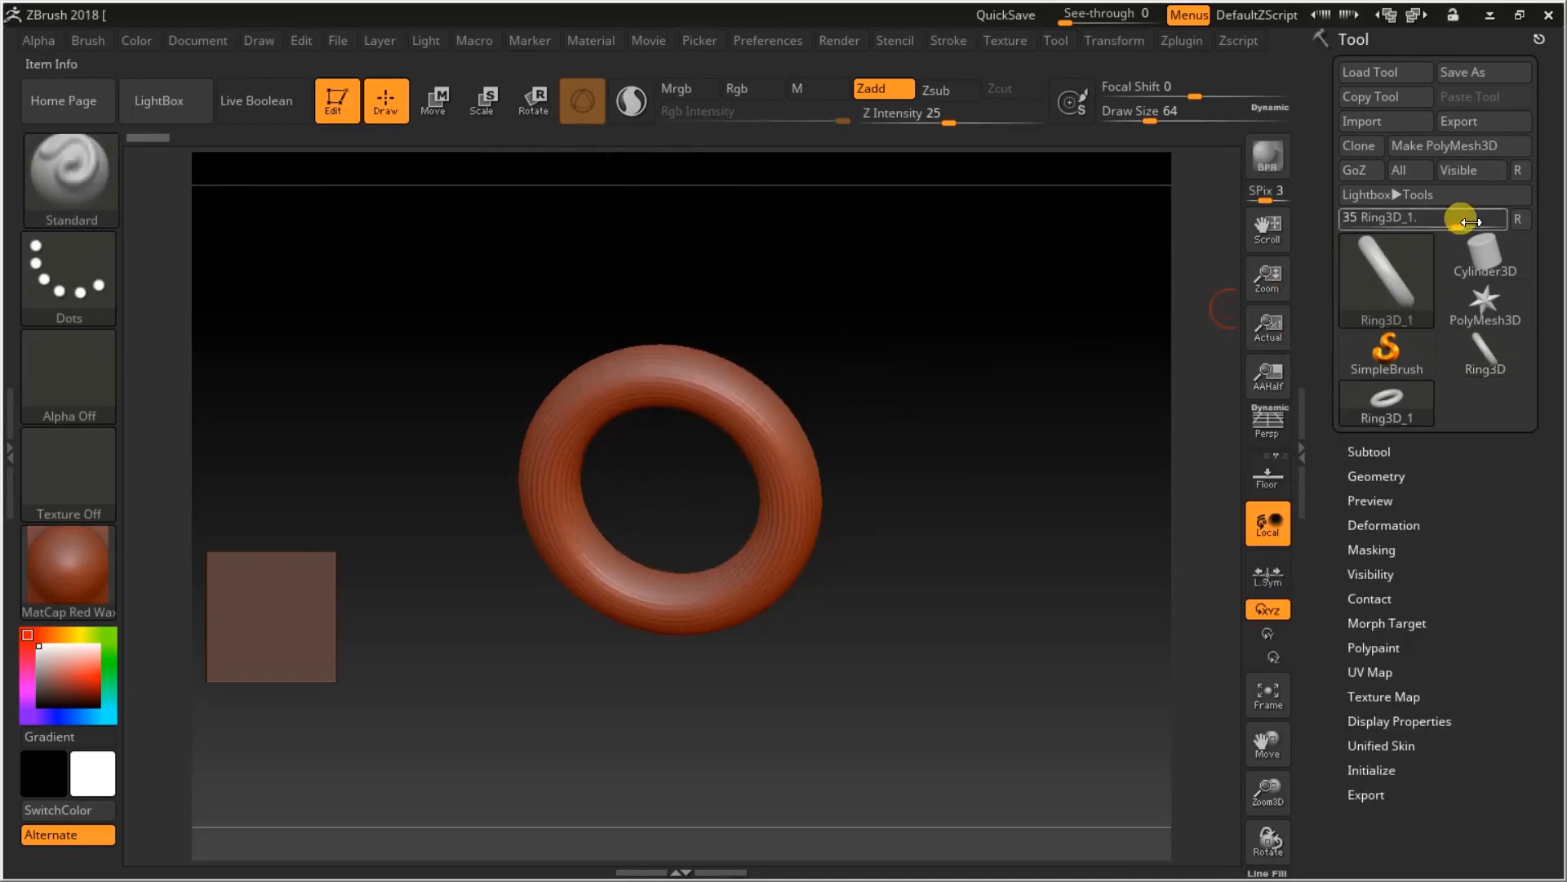
click(1446, 145)
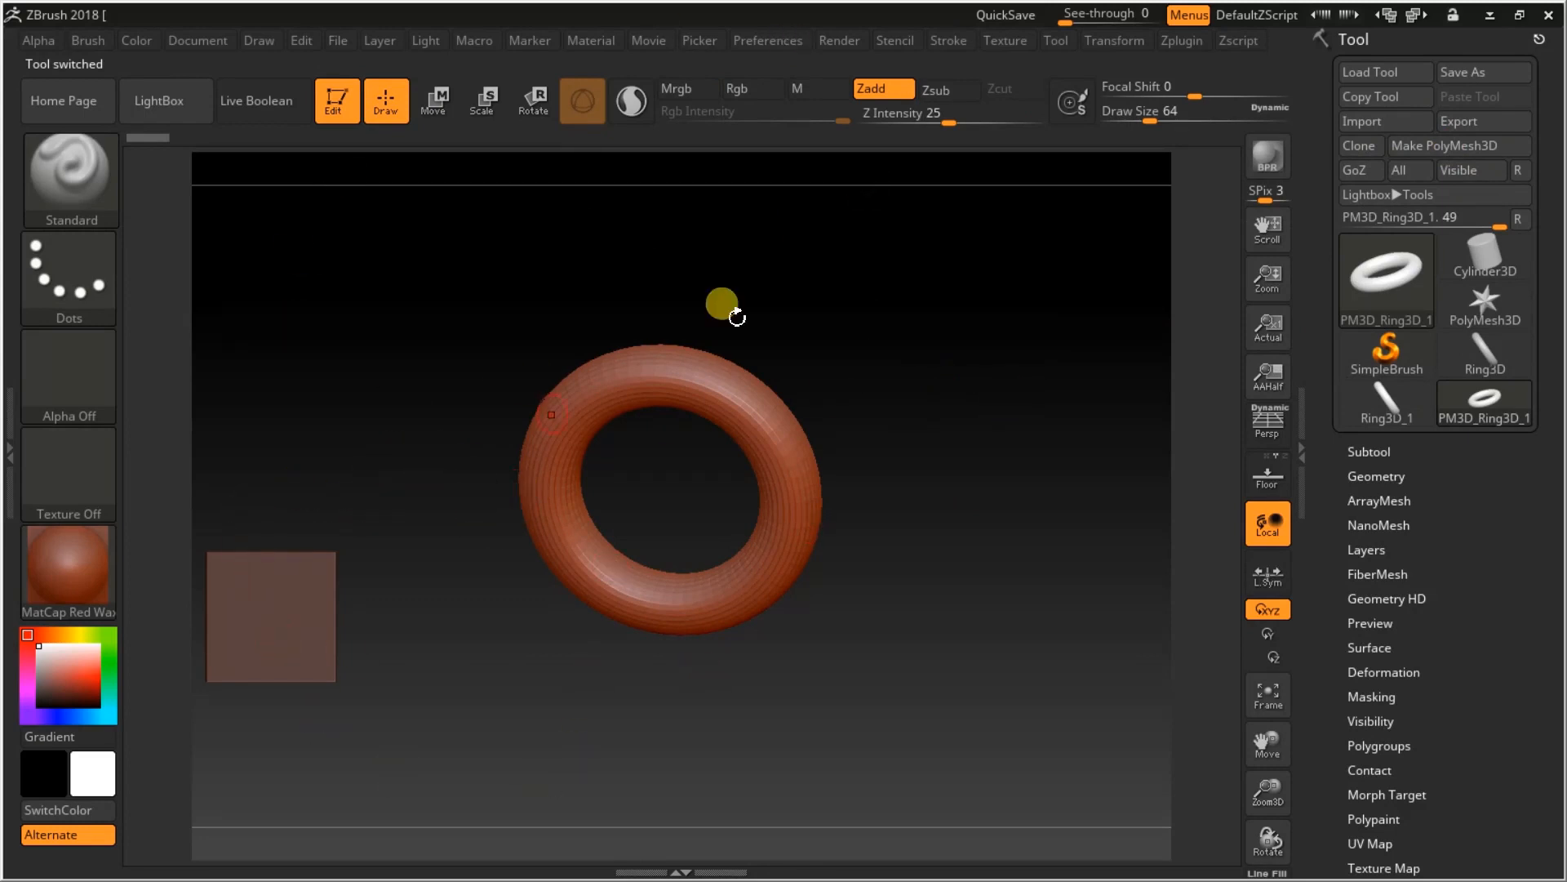
Minimize ZBrush and the extra 3ds Max window so that only the original 3ds Max window stays open.
click(1490, 14)
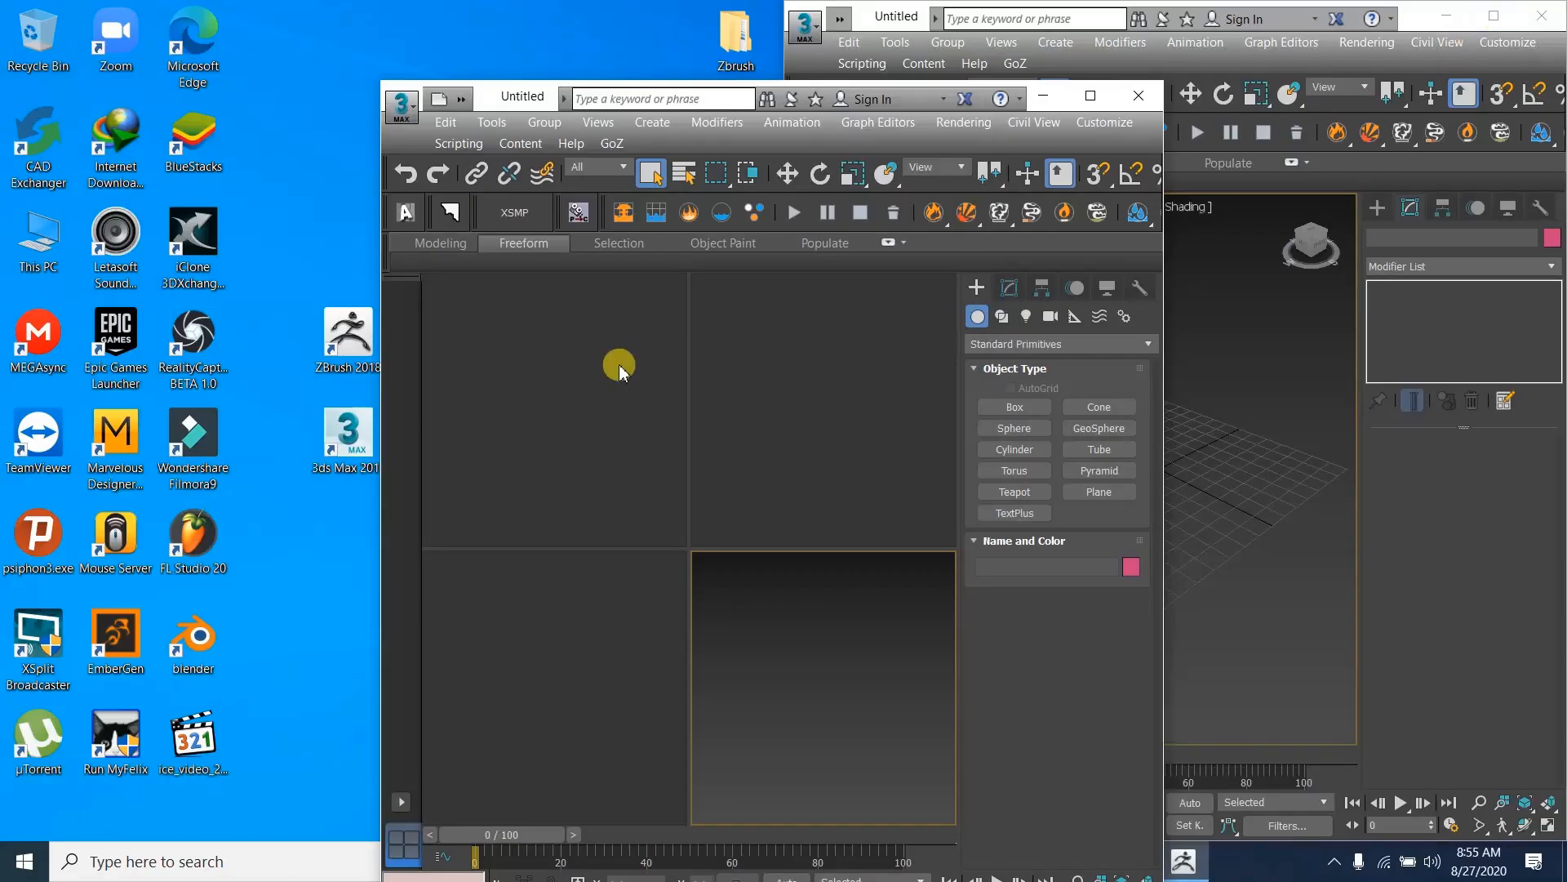
click(1049, 96)
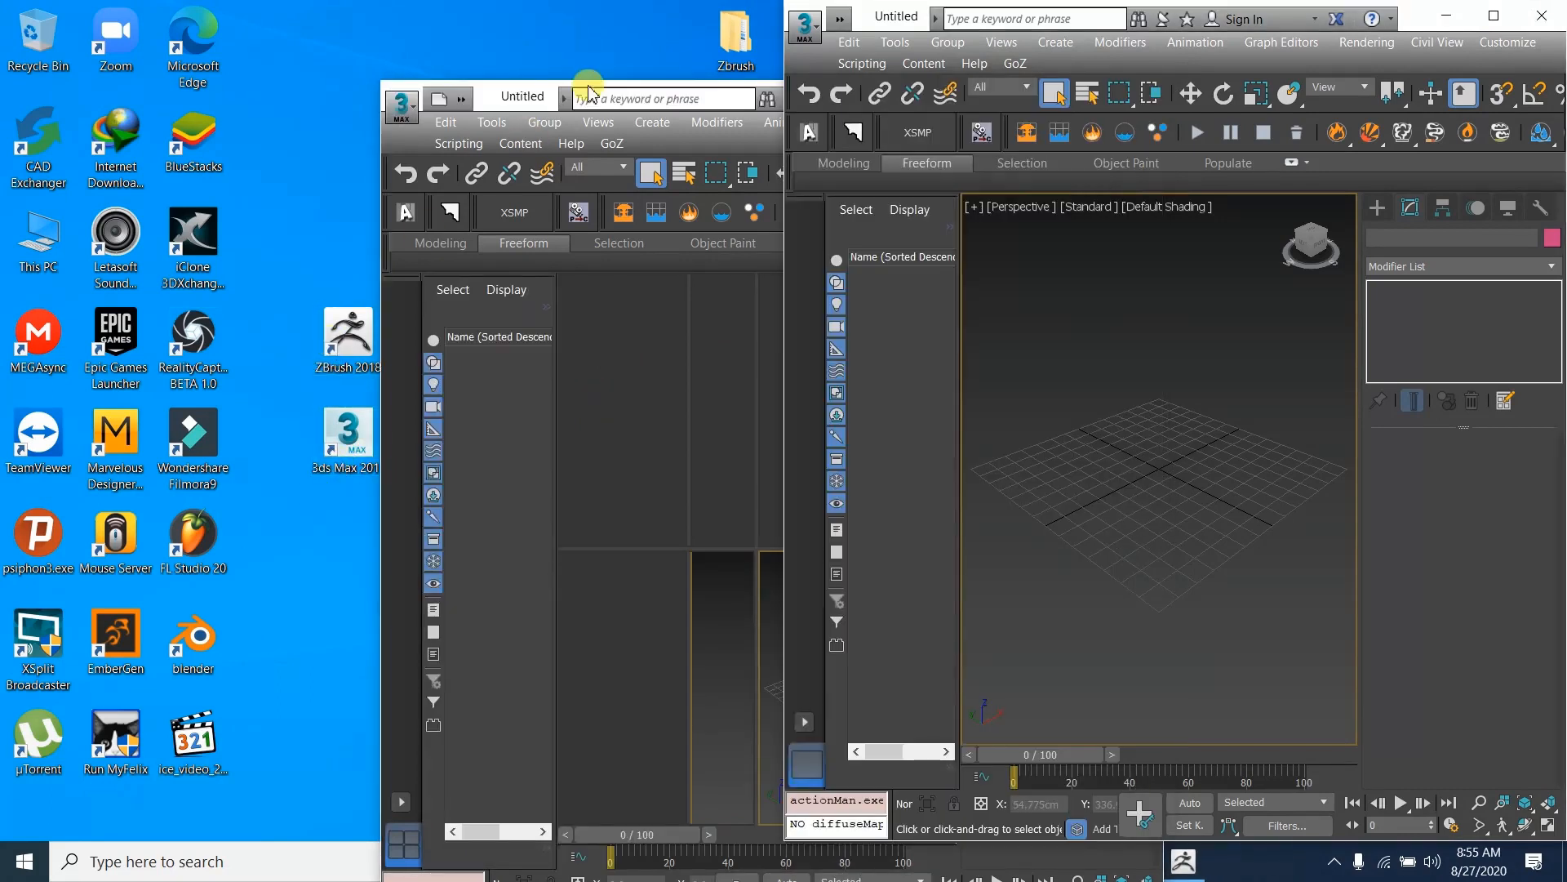
click(351, 336)
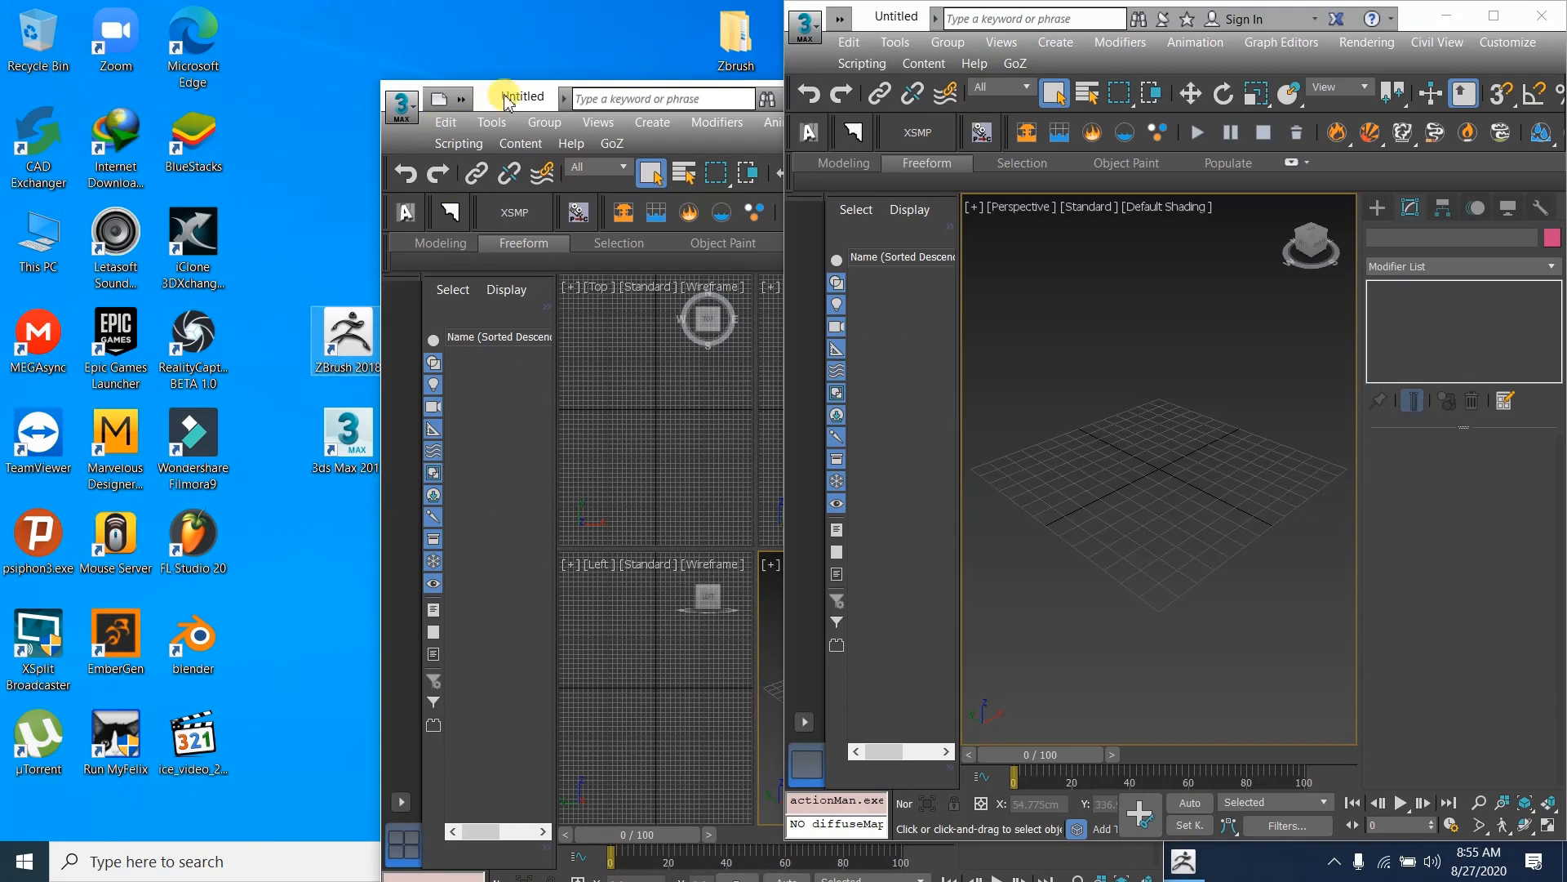
drag(504, 96, 487, 100)
click(639, 87)
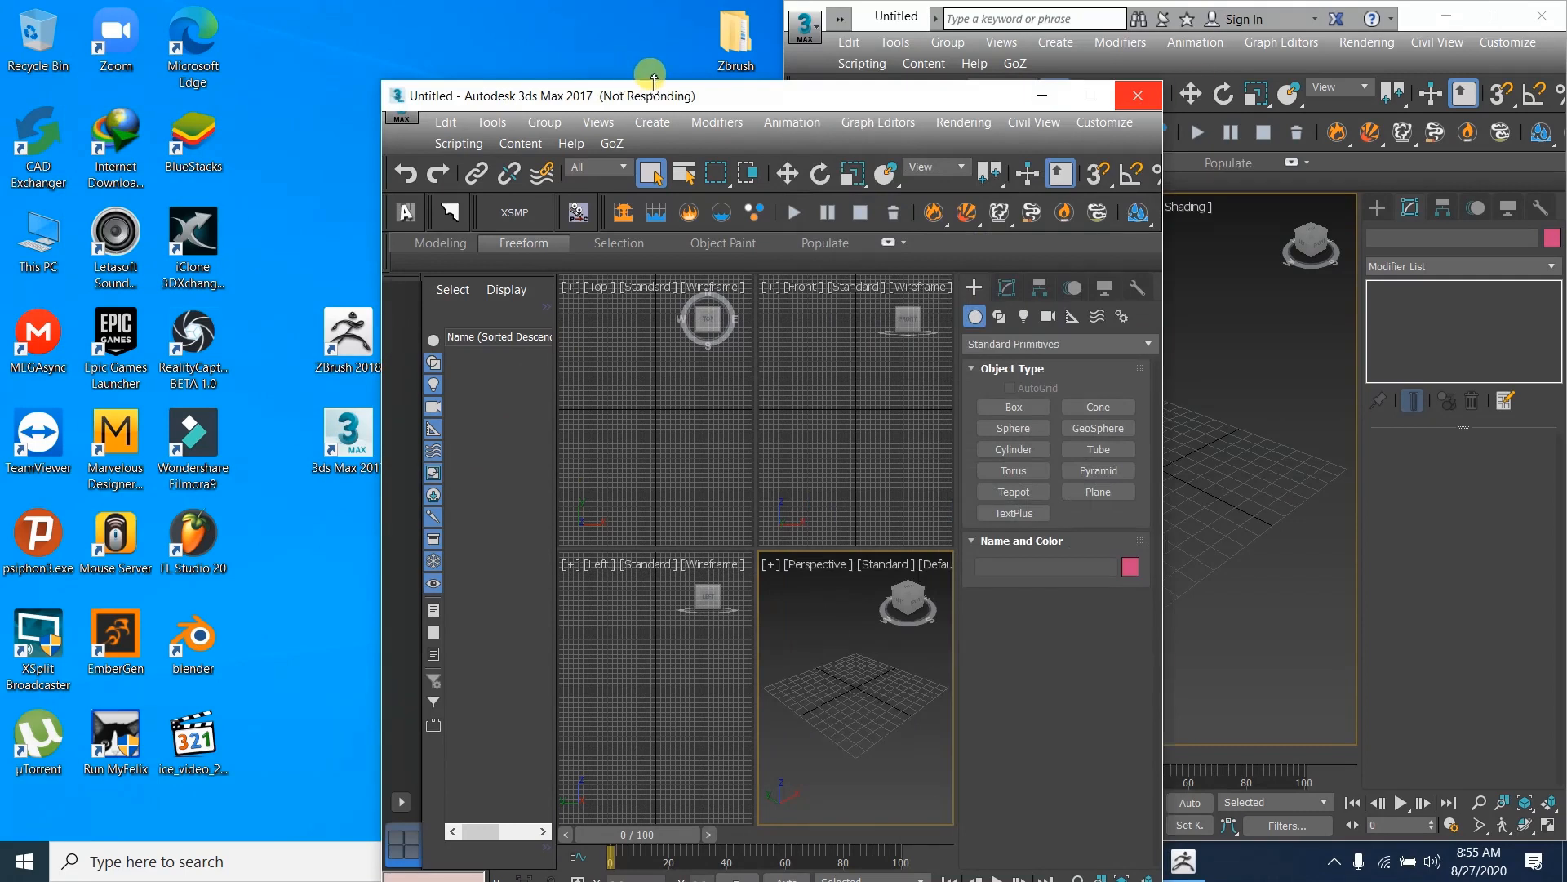
click(1045, 96)
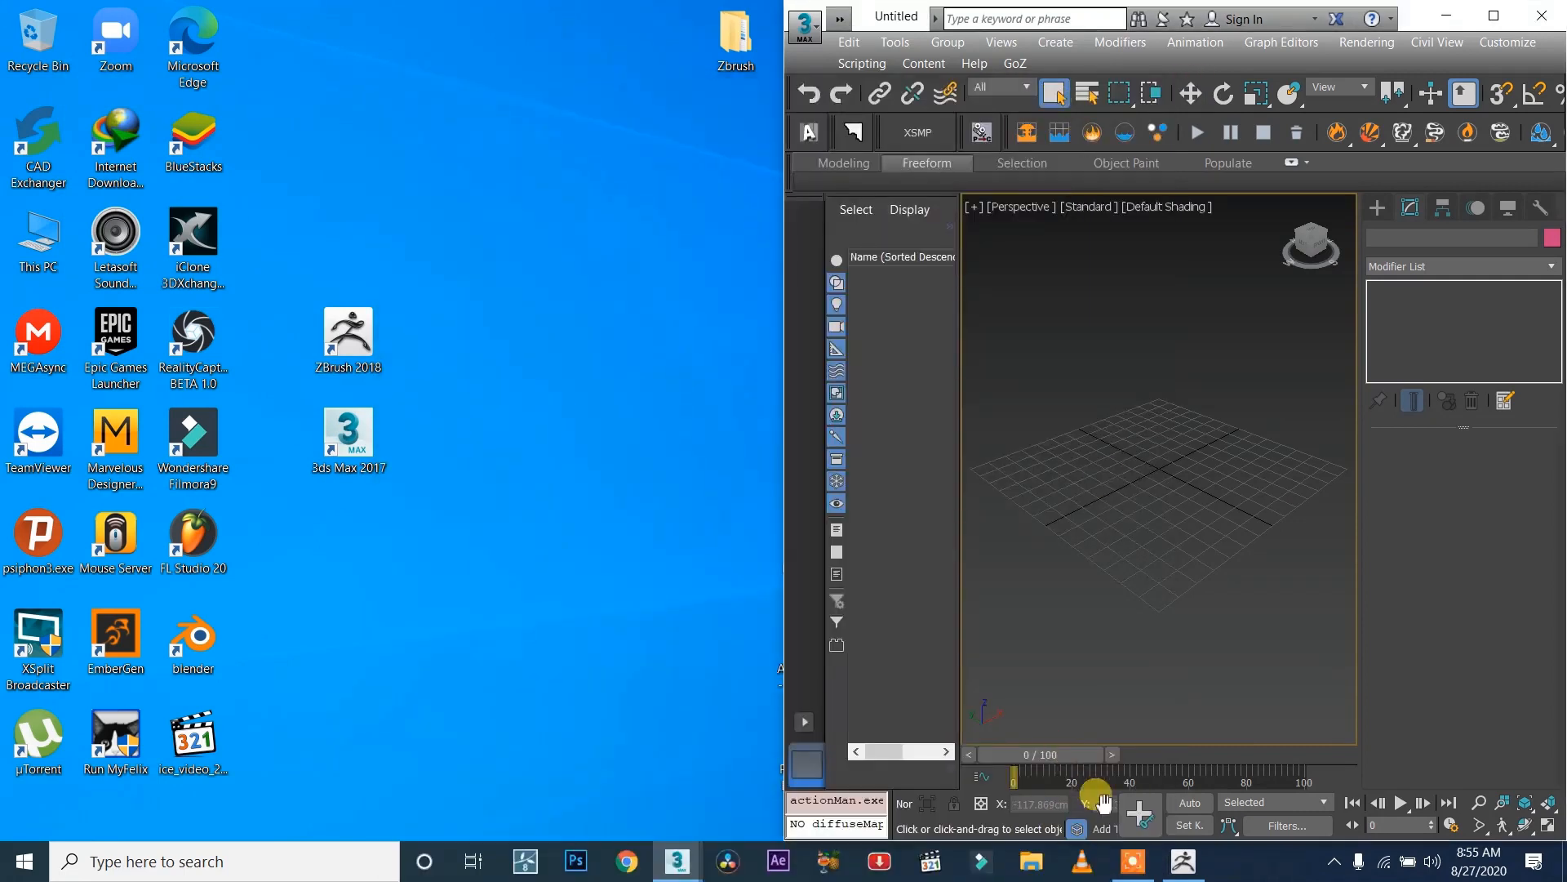
Bring ZBrush back and snap its window to half the screen beside 3ds Max.
click(1179, 872)
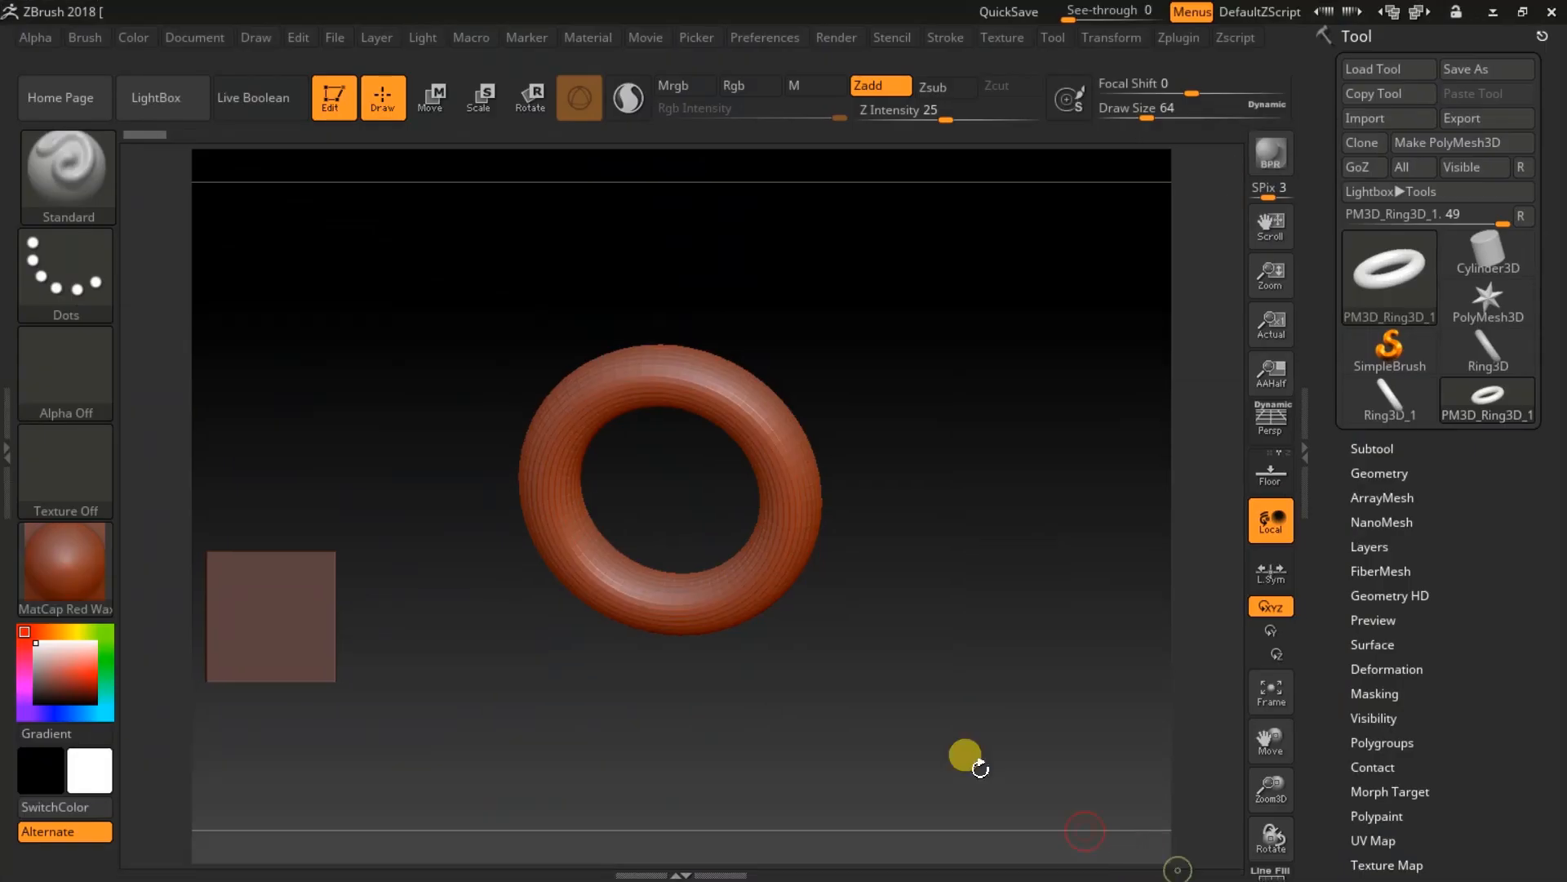
click(1519, 18)
key(super+Left)
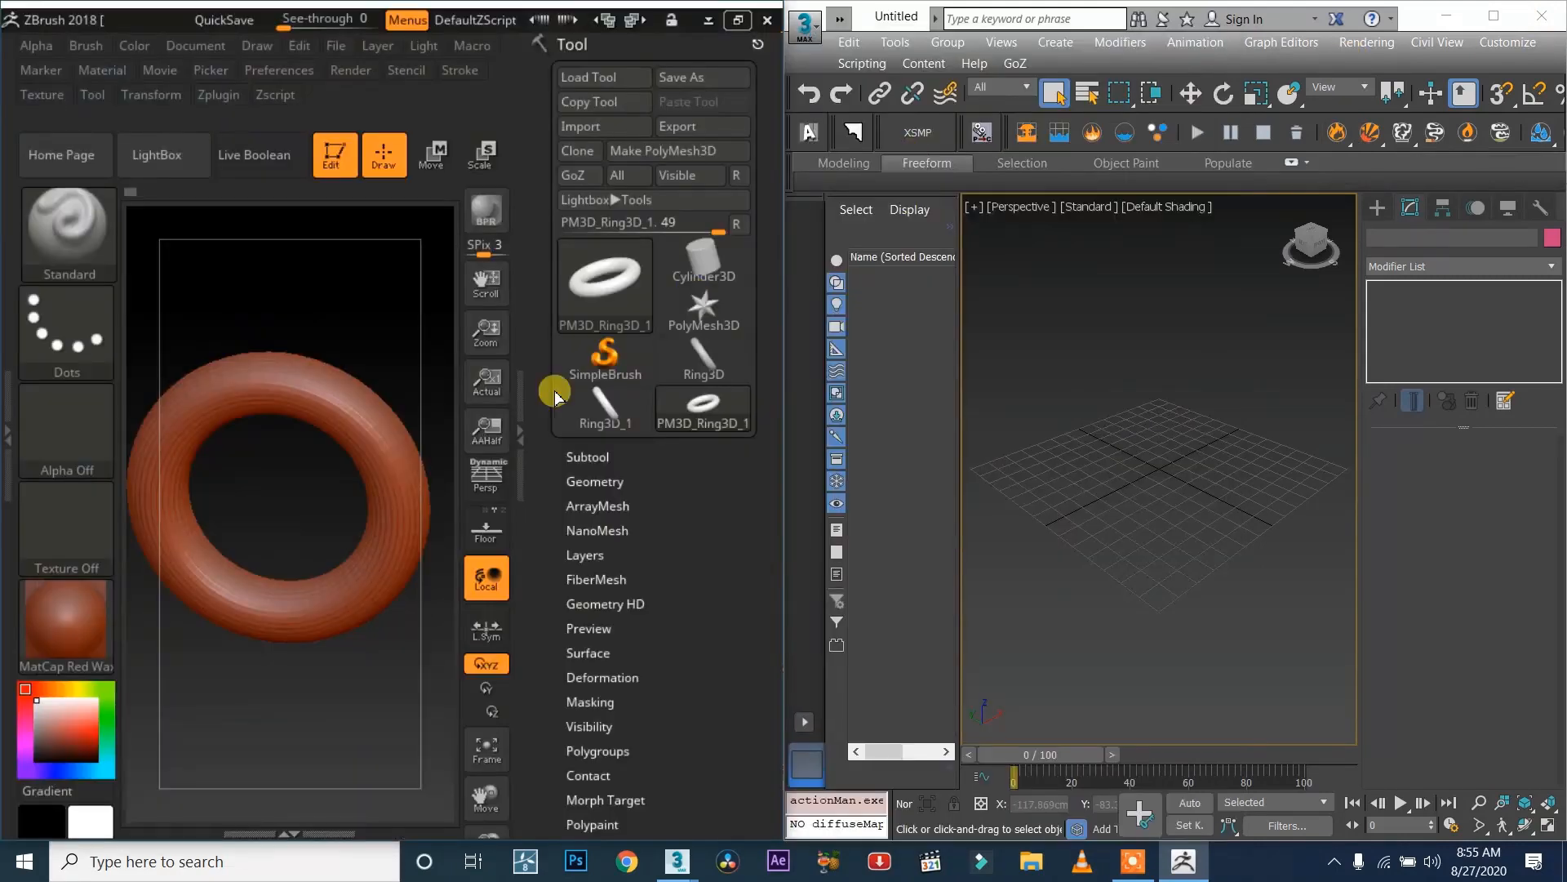
click(535, 322)
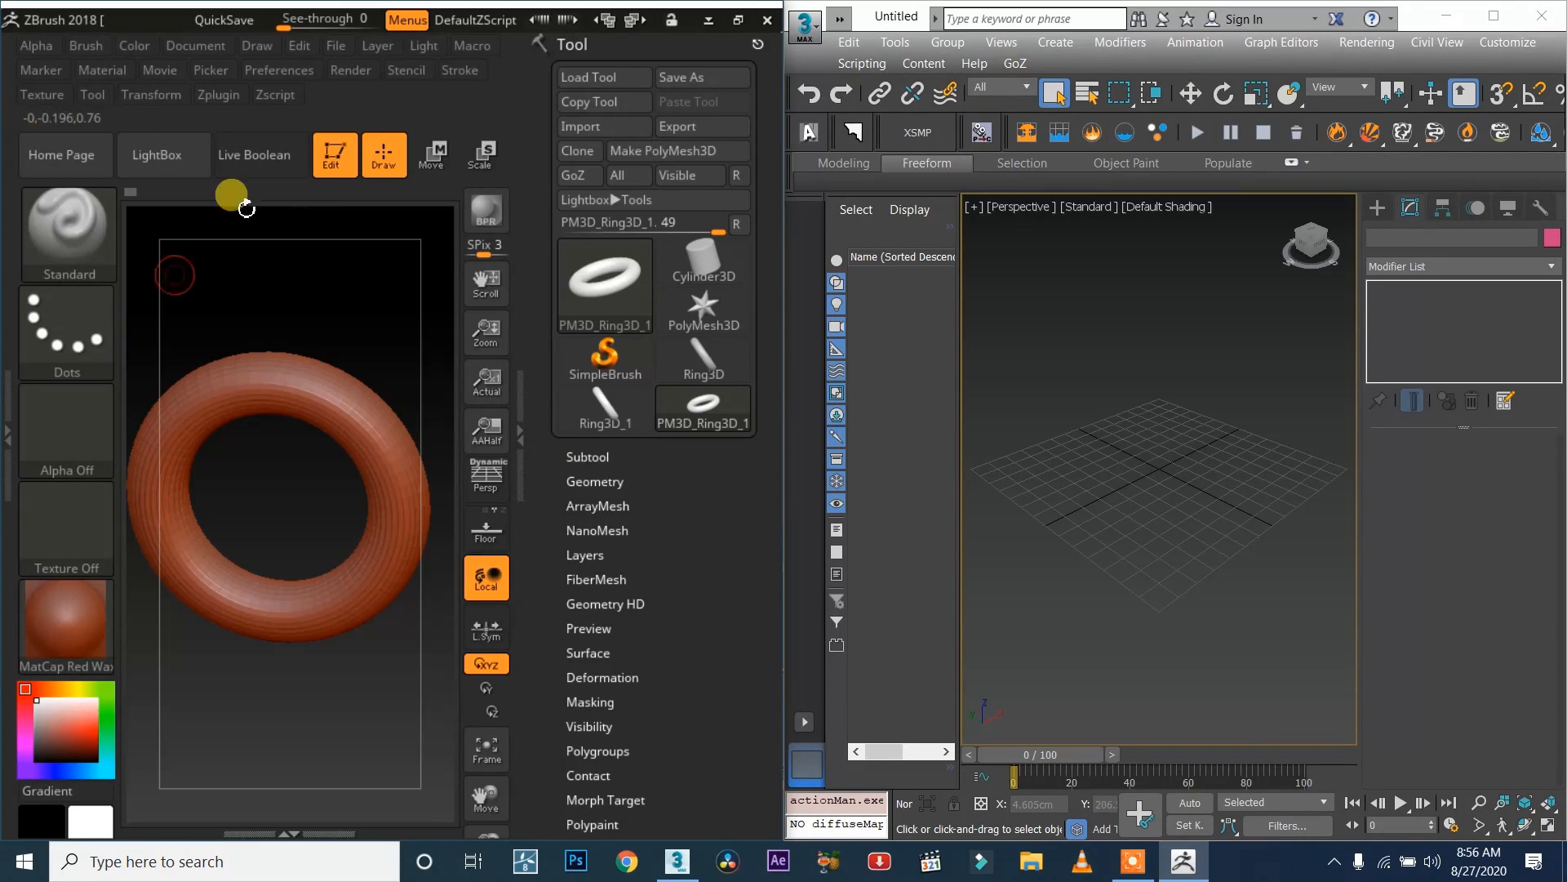
Tilt the ring in the ZBrush canvas and send it to 3ds Max through GoZ.
drag(327, 478, 291, 549)
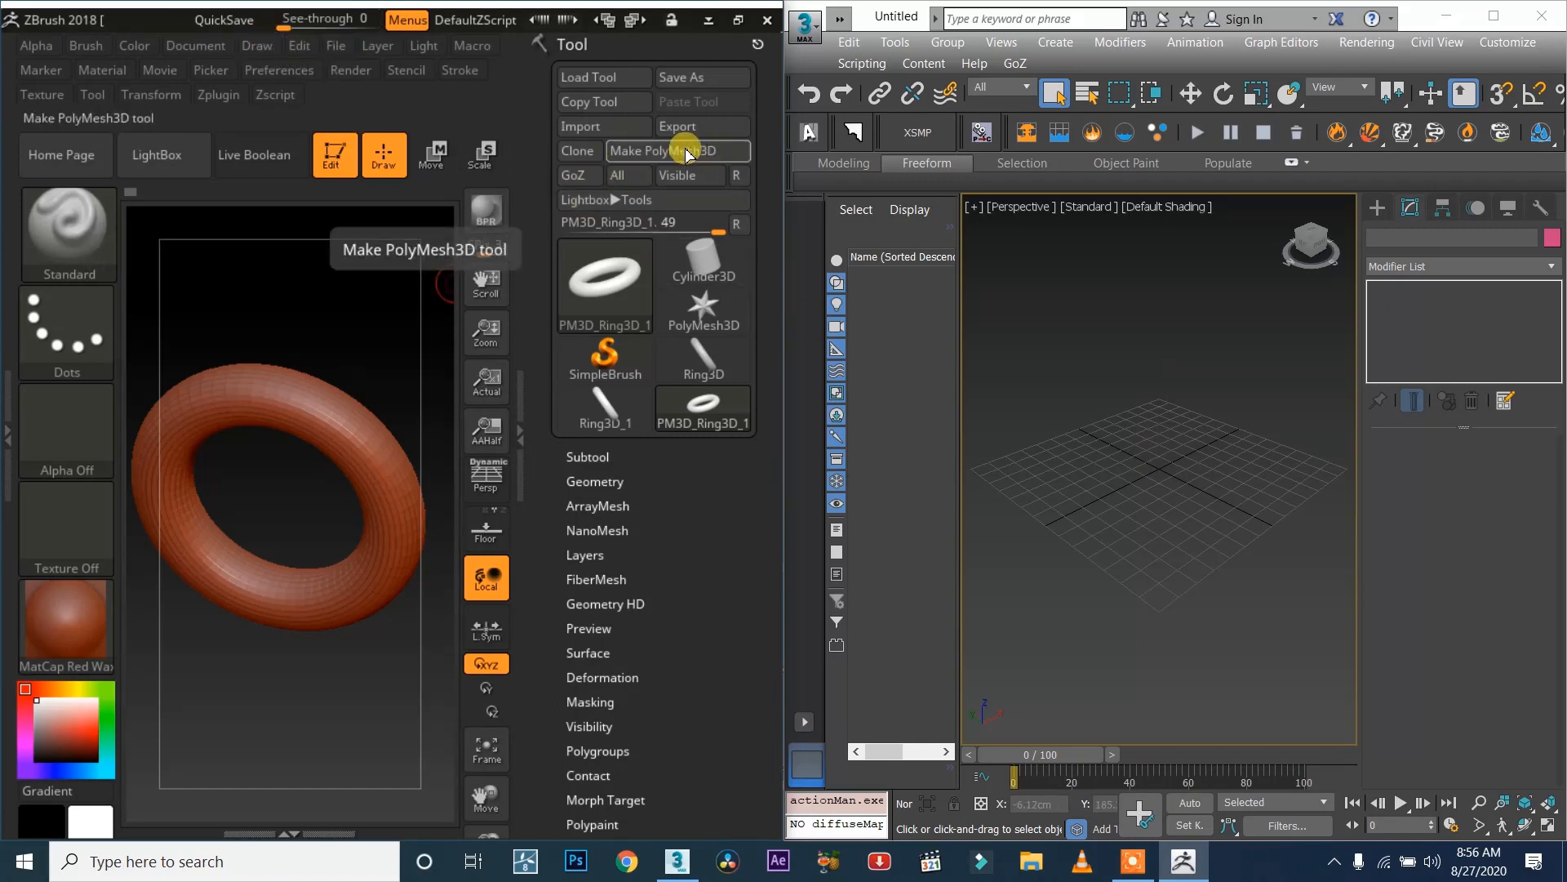
drag(343, 674, 339, 508)
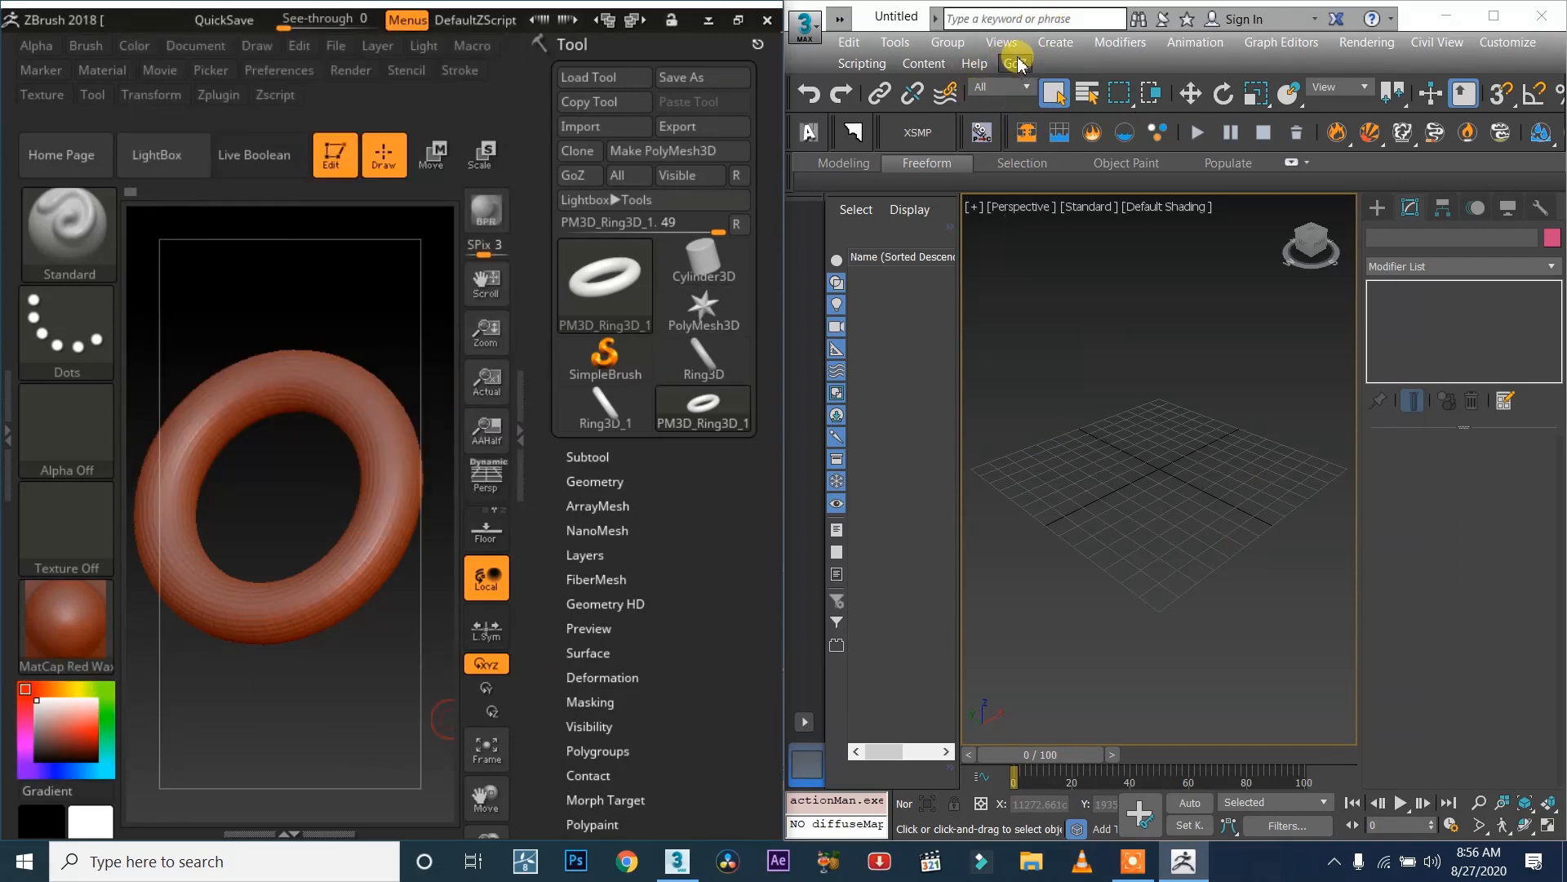
click(589, 177)
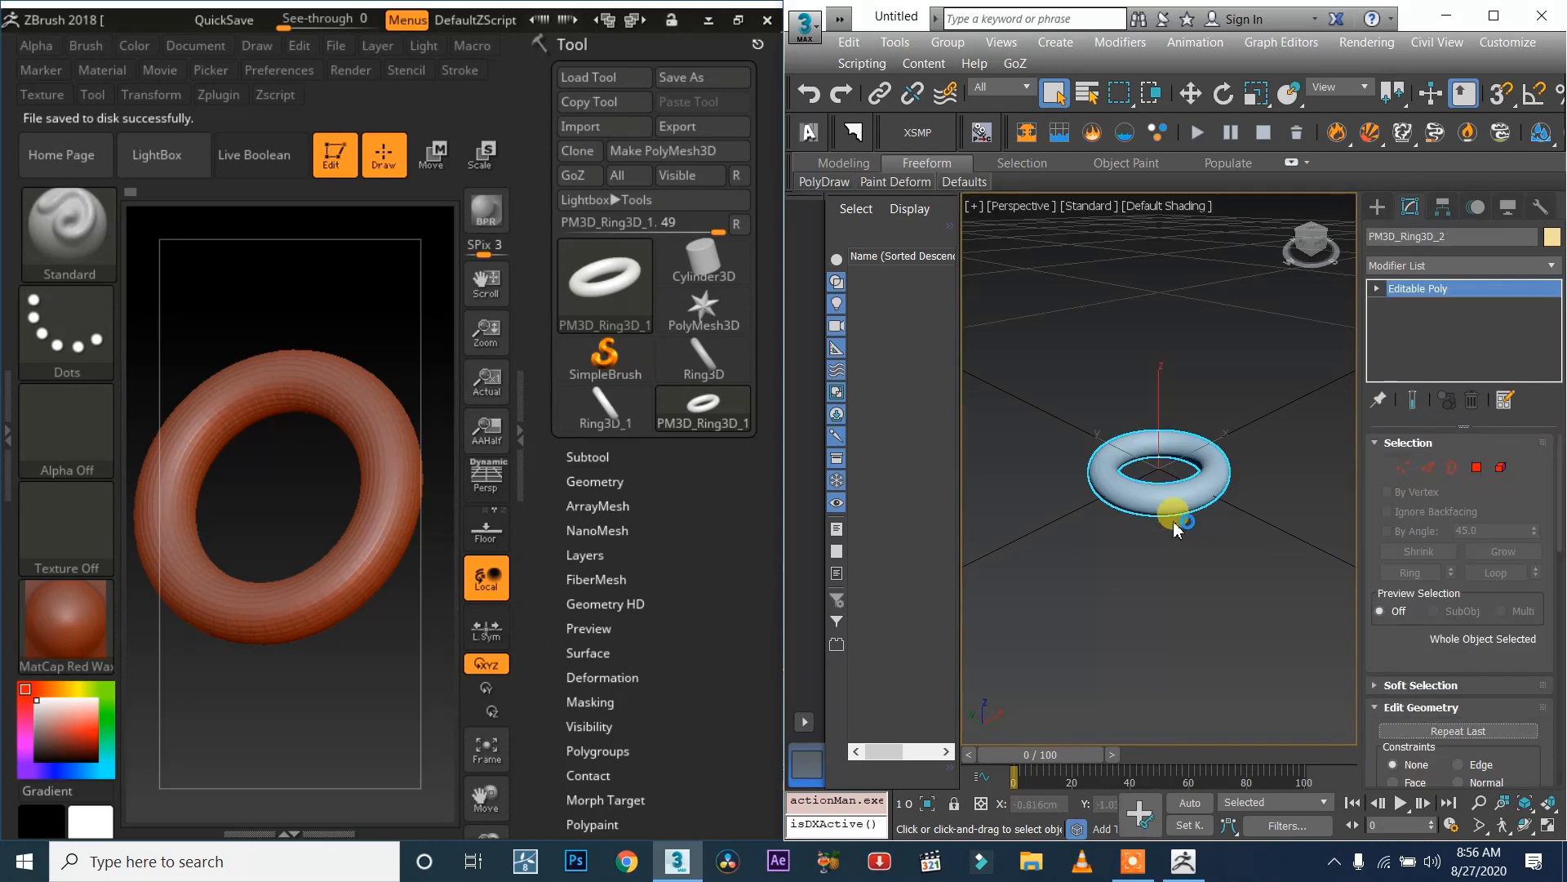
In 3ds Max, select the vertices at one end of the ring, move them outward and upward, and leave vertex editing.
mouse_move(1310, 243)
mouse_down()
mouse_move(1340, 262)
mouse_move(1302, 252)
mouse_up()
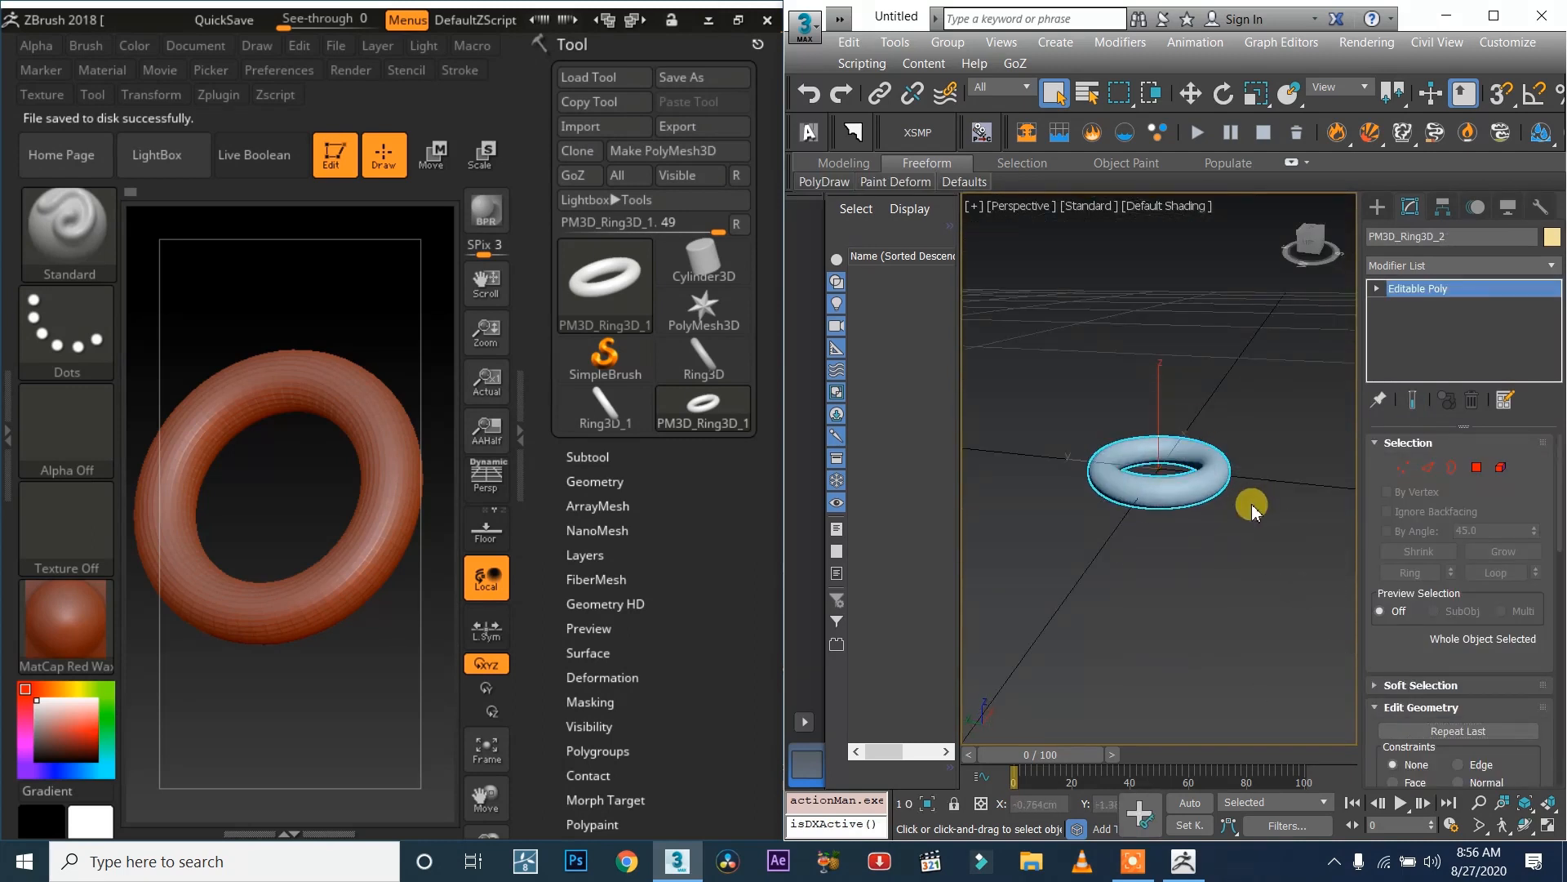
scroll(1248, 503, up, 5)
scroll(1169, 467, down, 4)
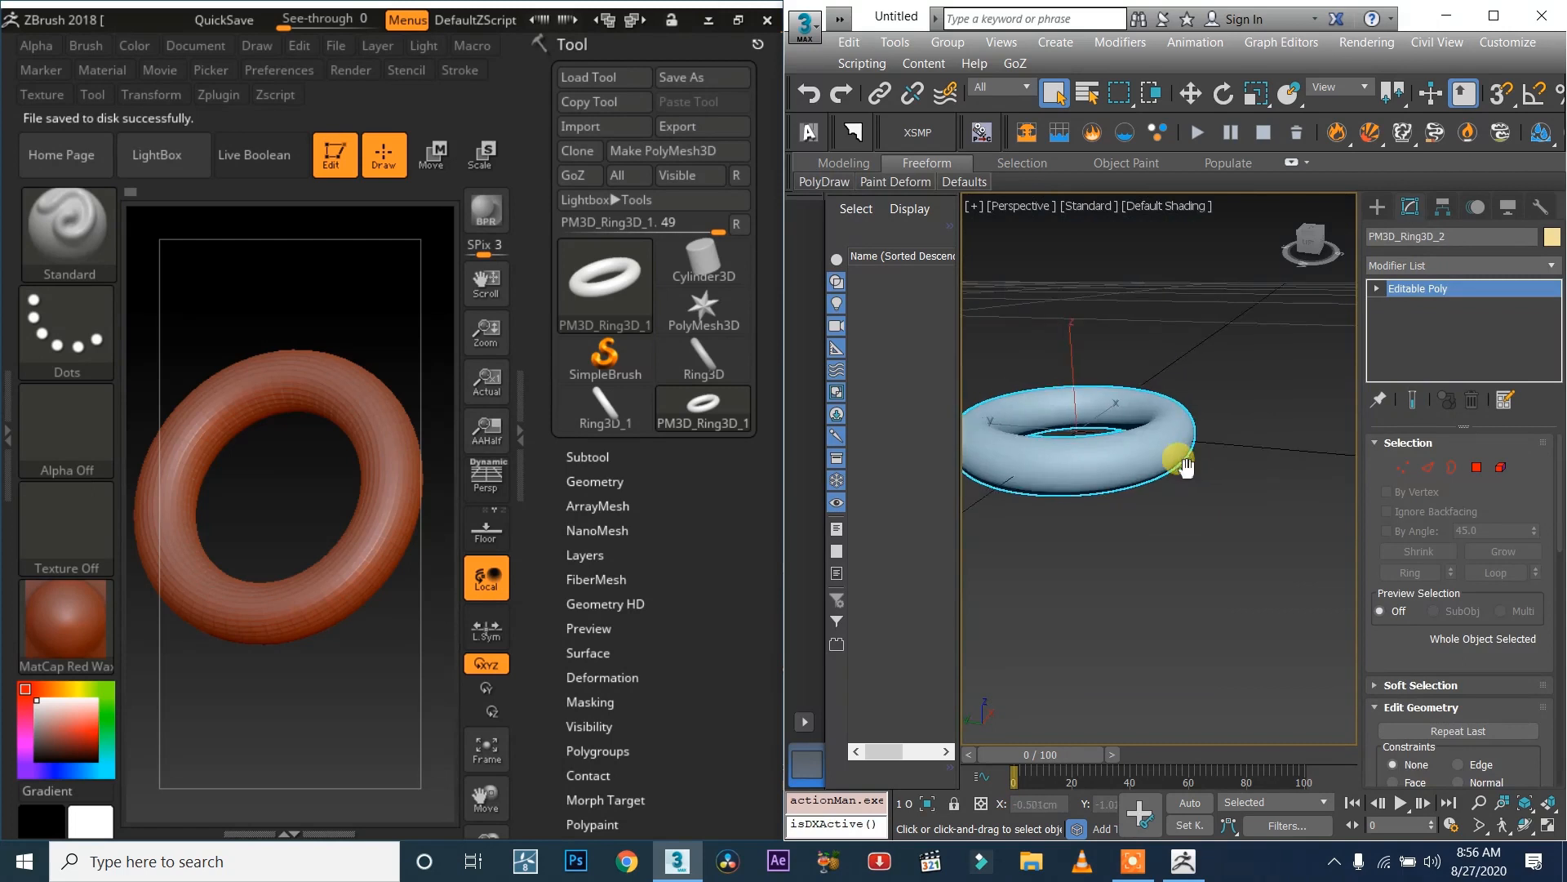
click(1403, 466)
drag(1182, 363, 1252, 360)
key(w)
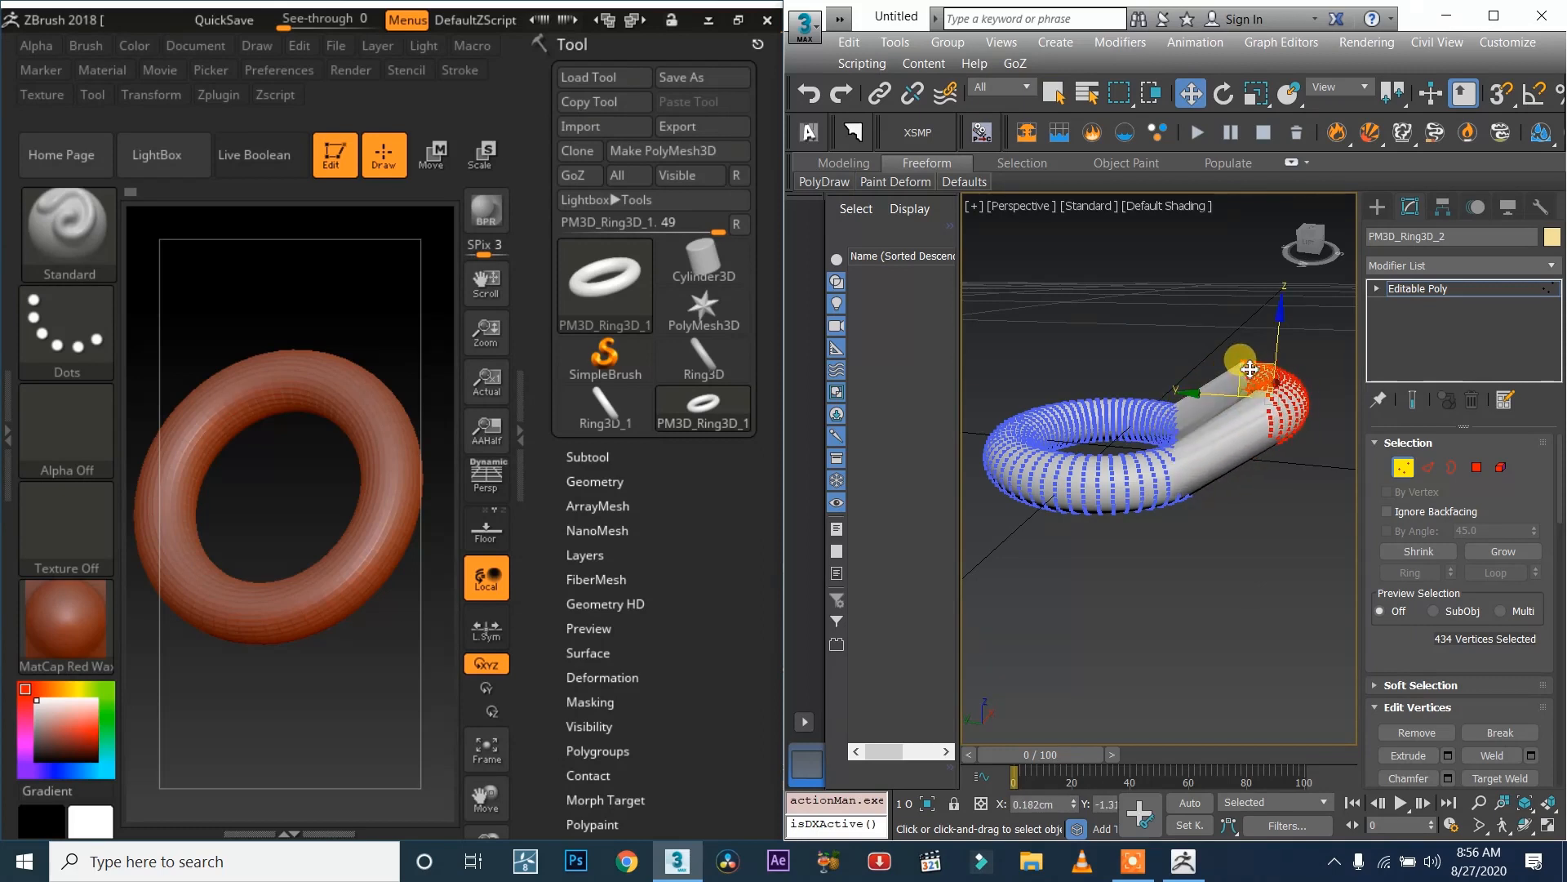
click(1403, 468)
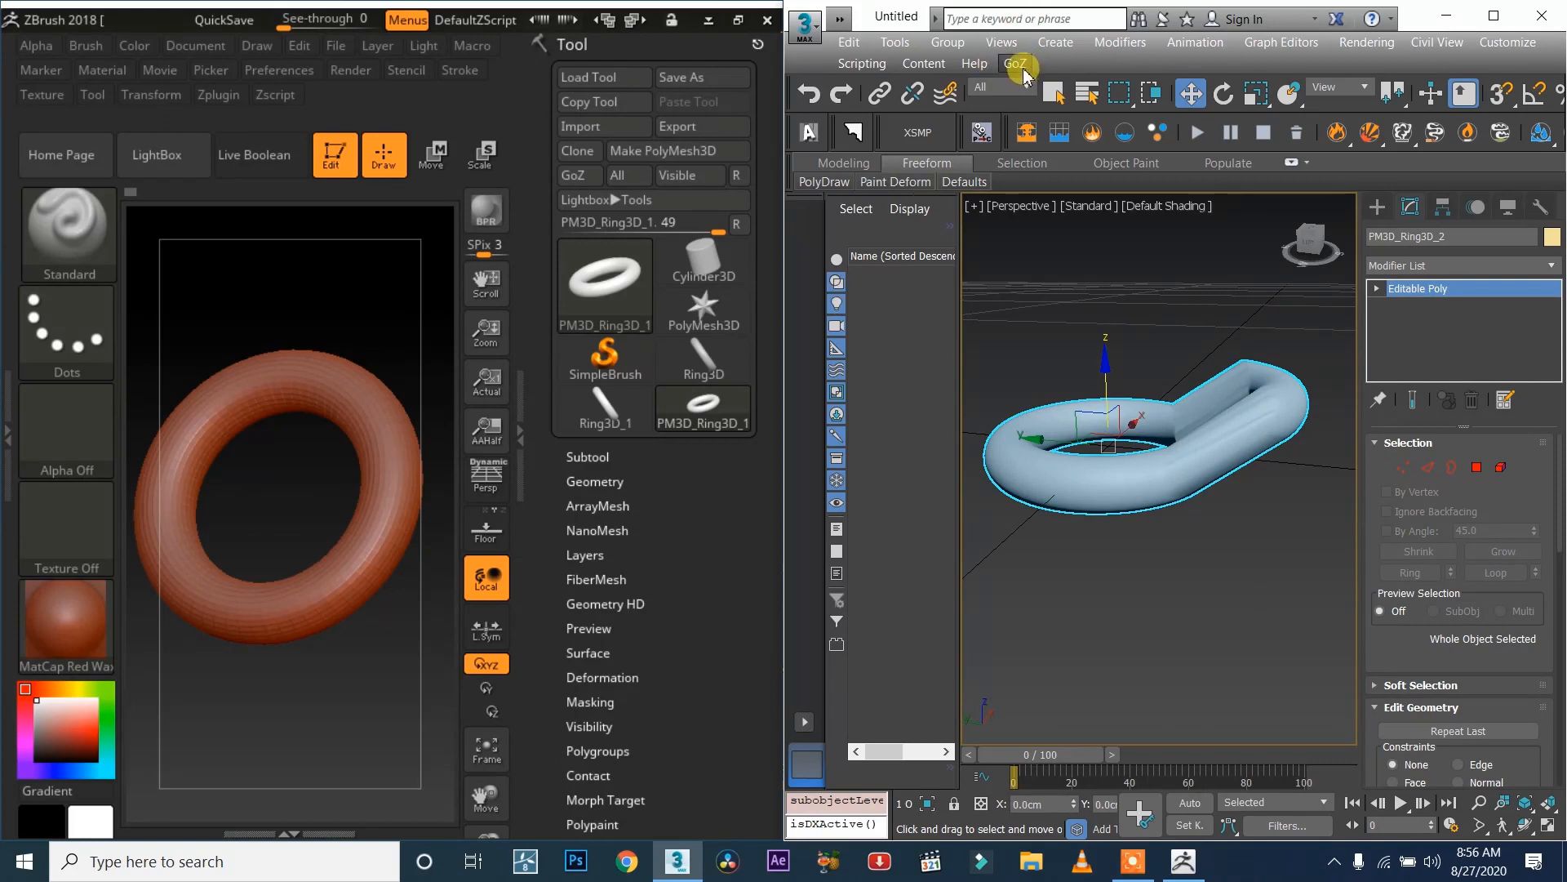
Send the stretched ring from 3ds Max back to ZBrush through GoZ.
click(1002, 43)
click(1008, 47)
click(1015, 64)
click(1051, 85)
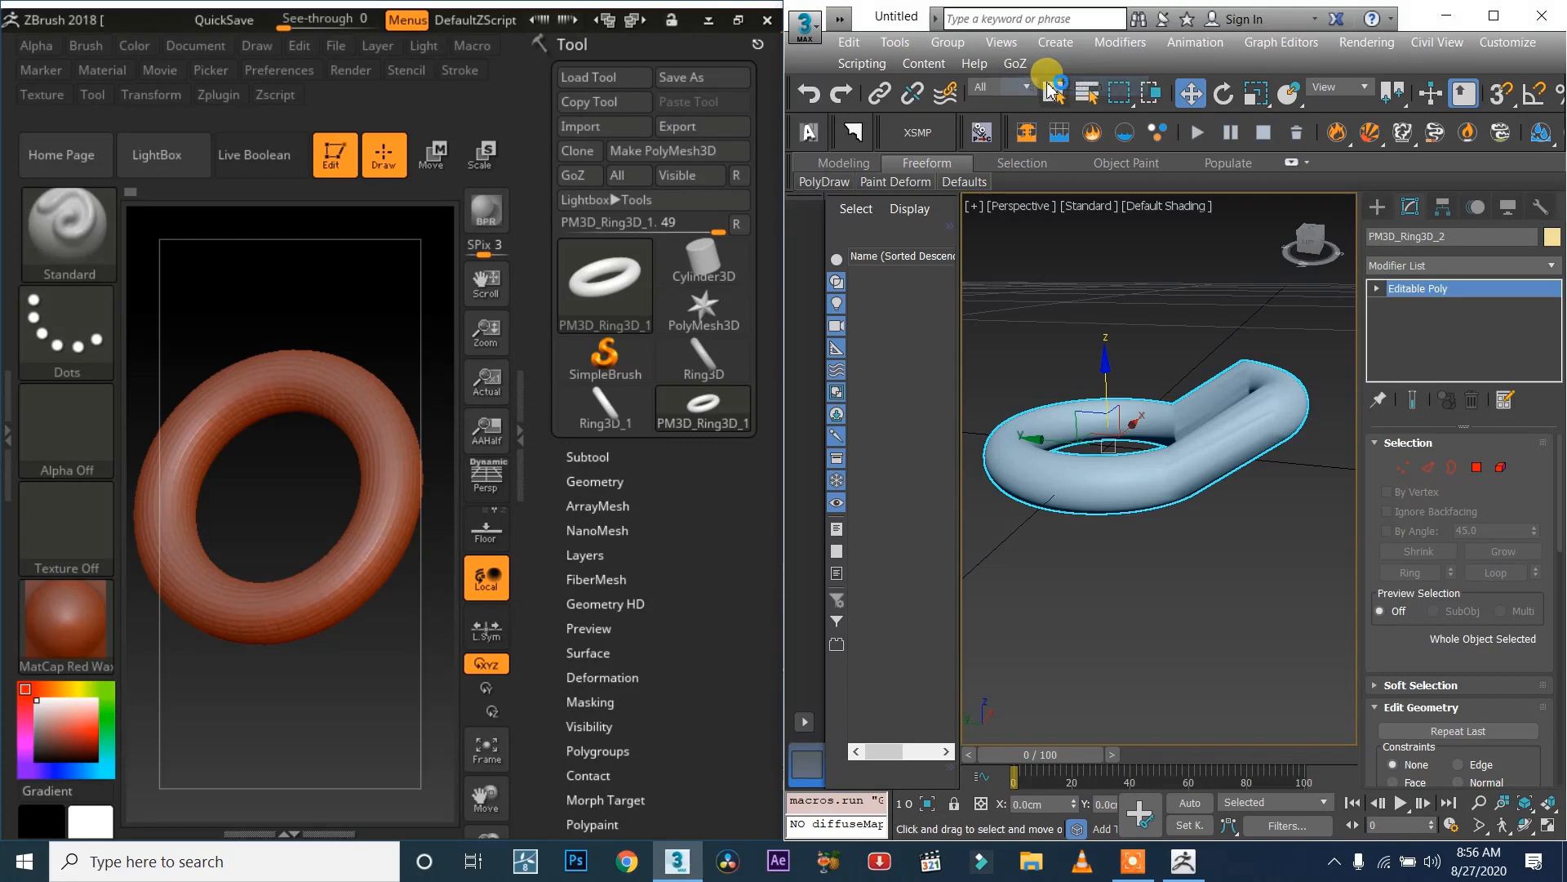
drag(346, 446, 346, 196)
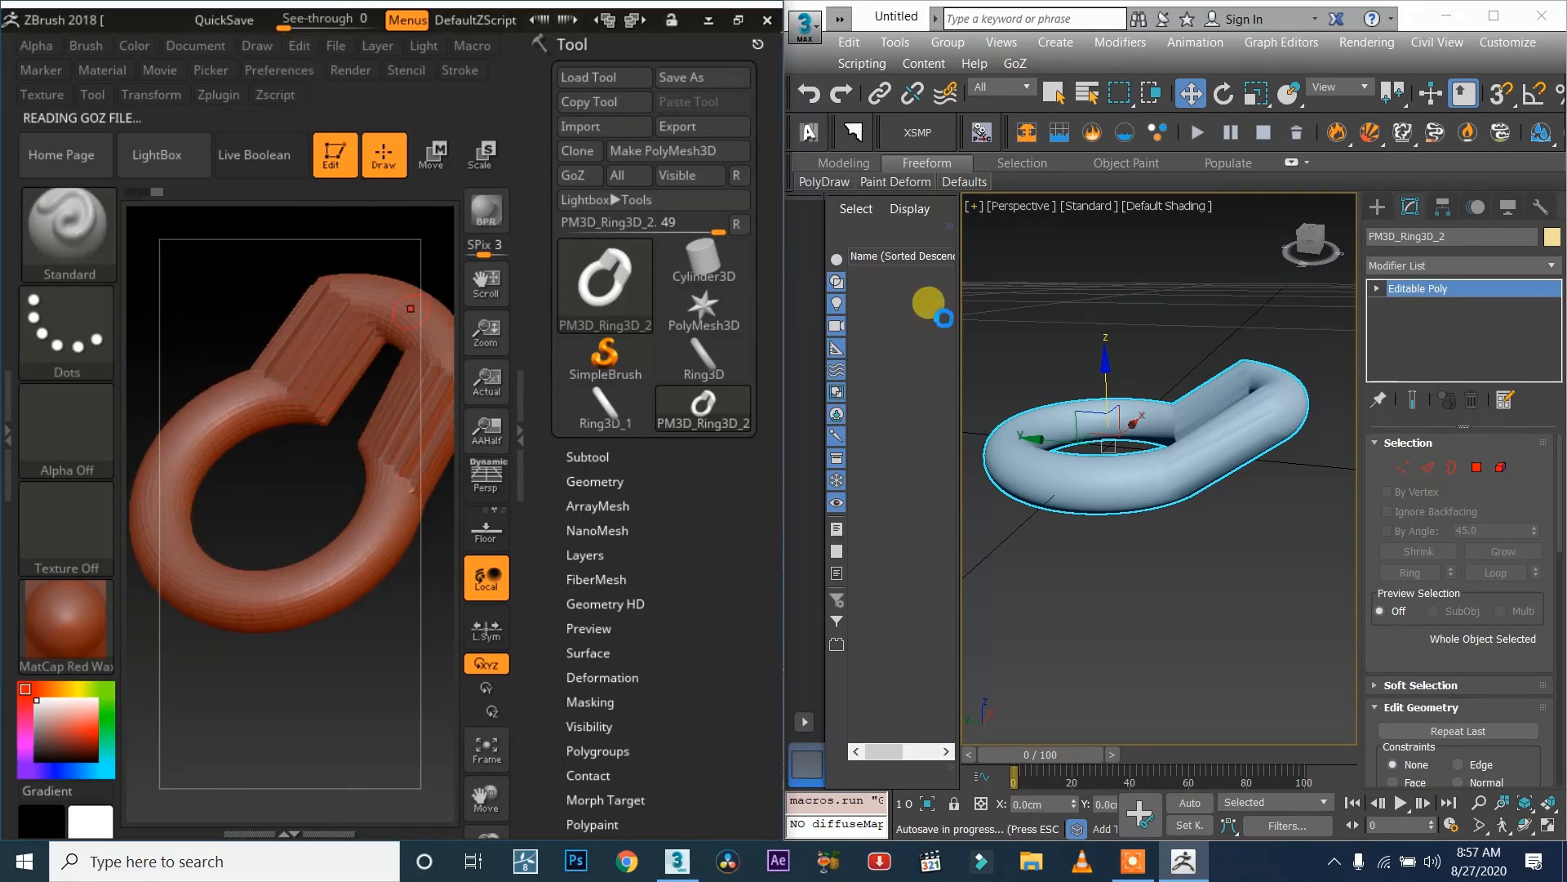
In ZBrush, sculpt a round bump on the unstretched part of the ring with the Standard brush and subdivide the mesh.
drag(295, 511, 306, 547)
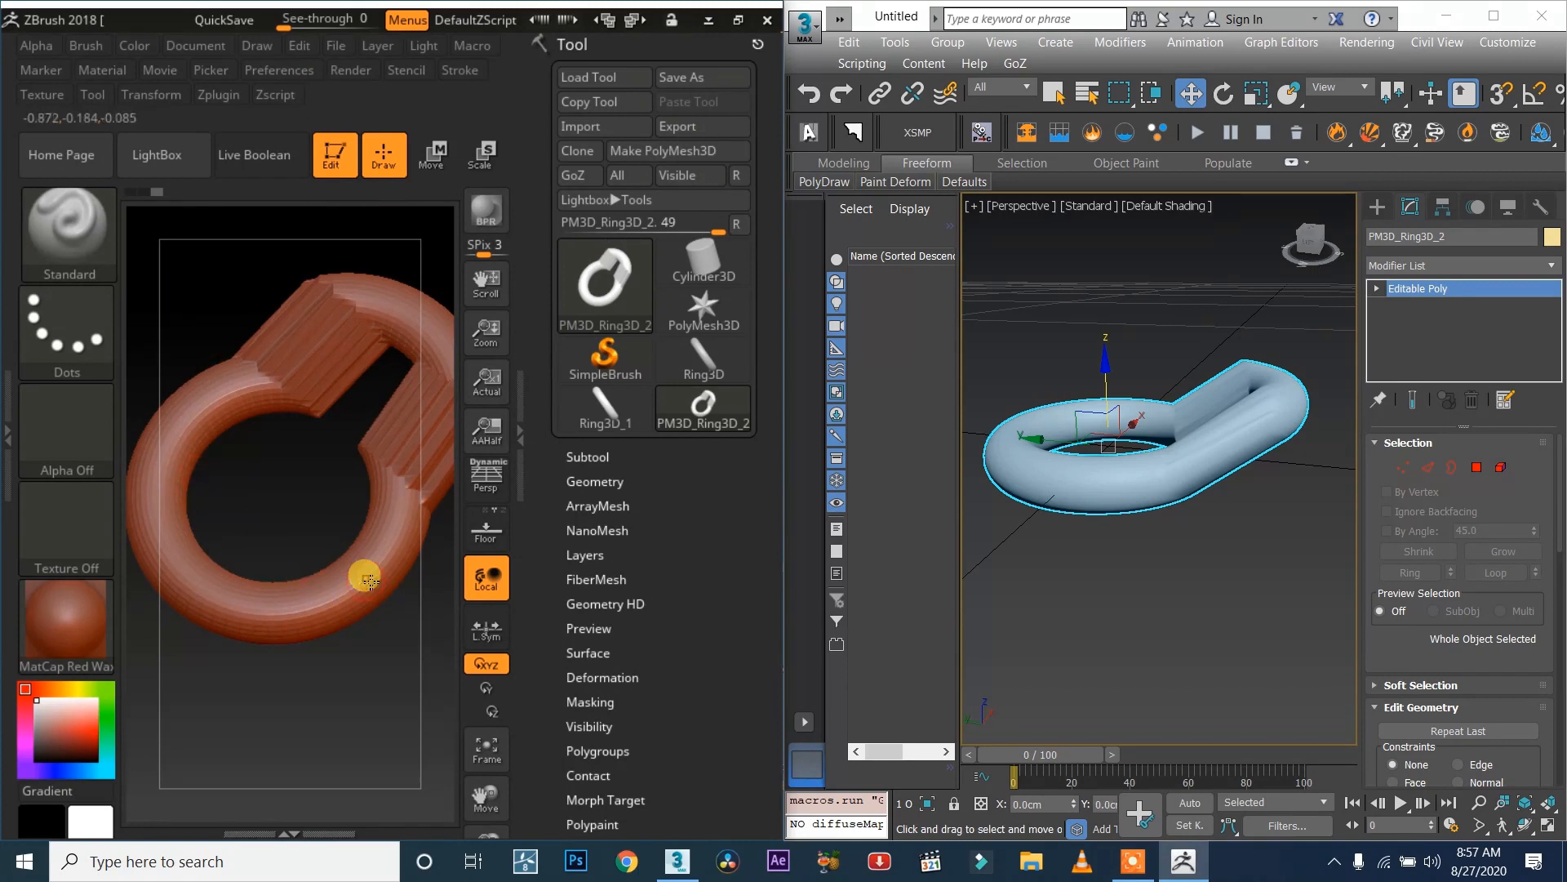
mouse_move(380, 552)
mouse_down()
mouse_move(341, 586)
mouse_move(372, 582)
mouse_up()
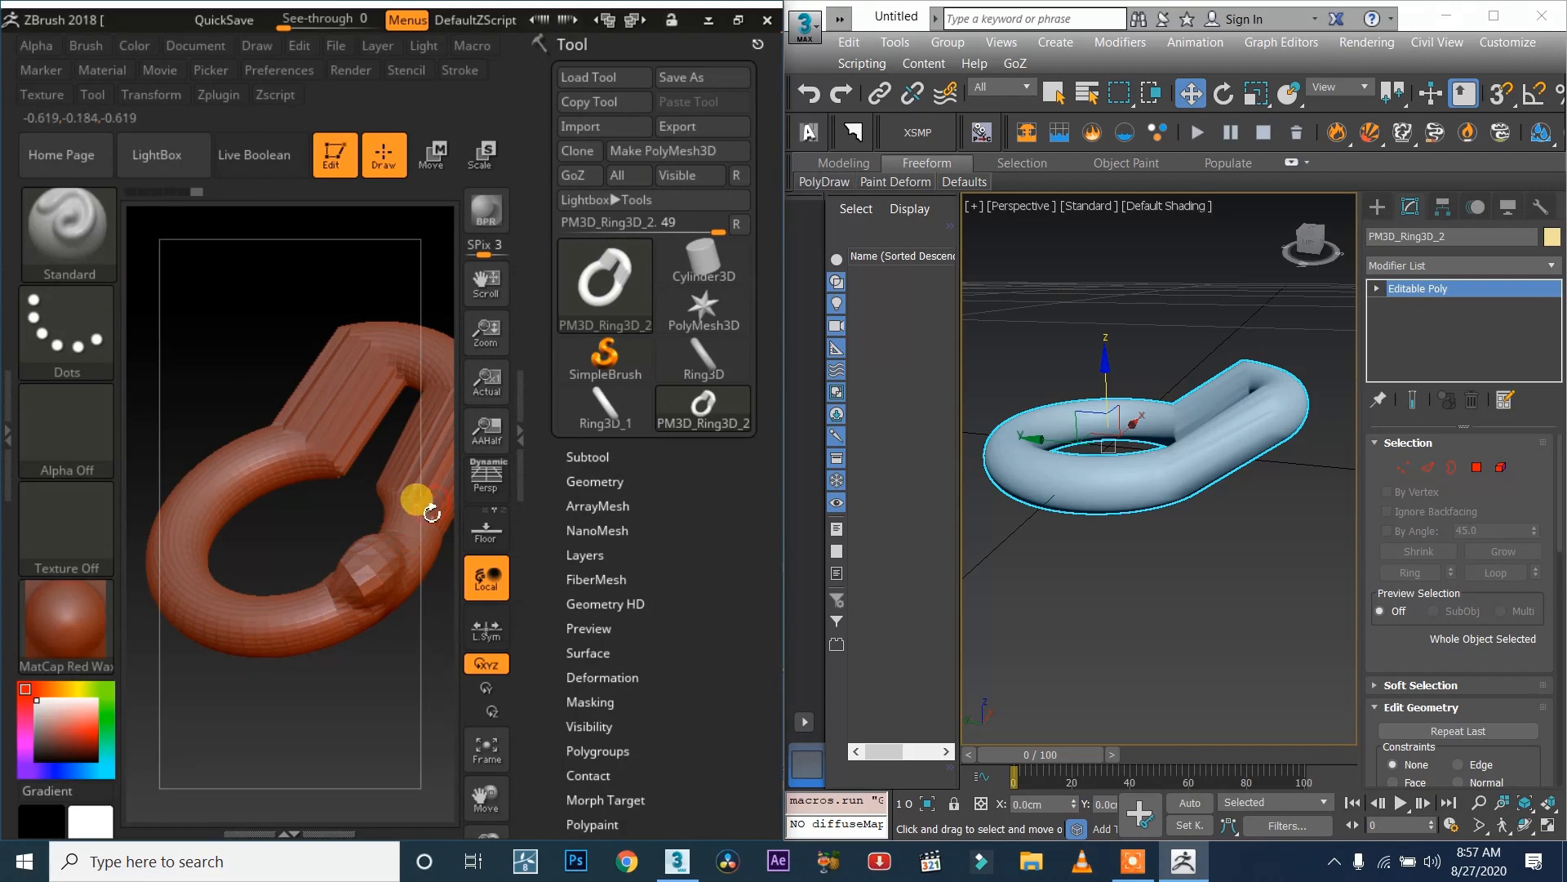
key(ctrl+d)
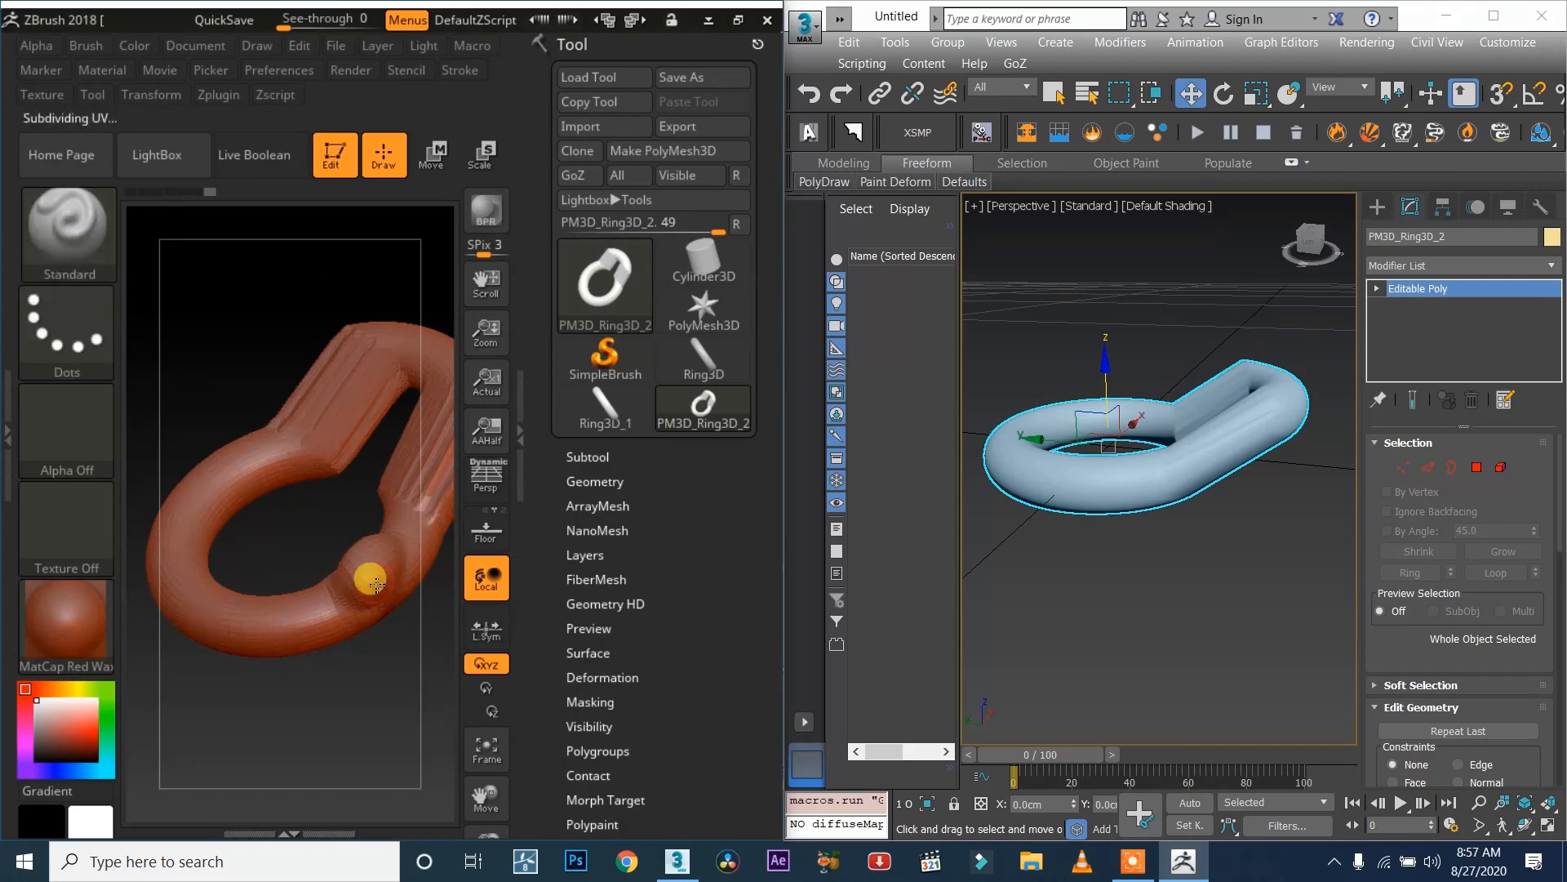
mouse_move(375, 576)
mouse_down()
mouse_move(364, 525)
mouse_move(365, 590)
mouse_up()
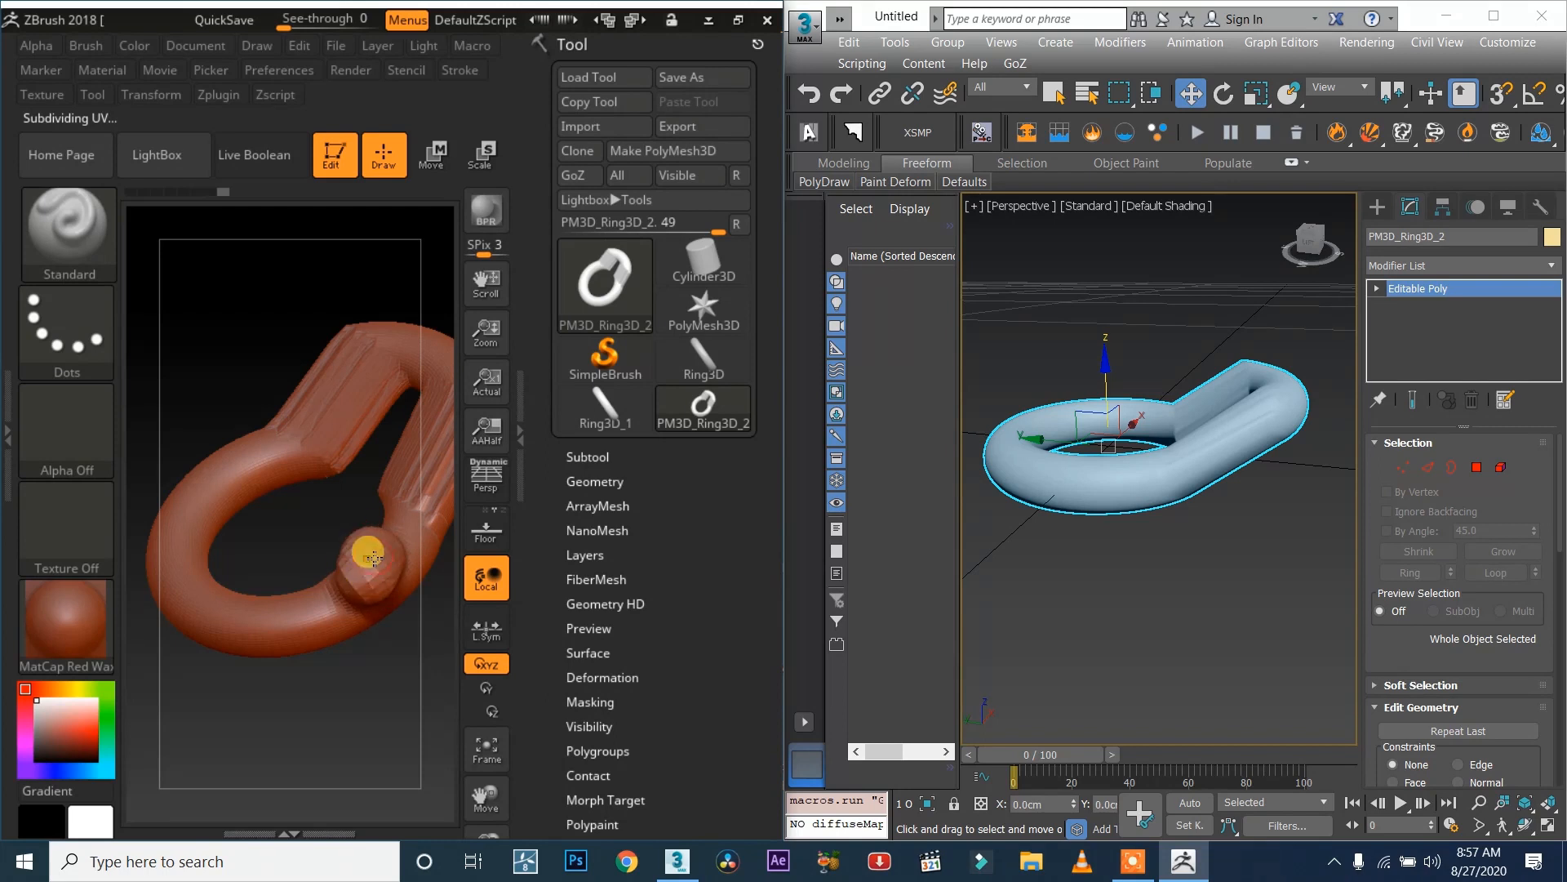
Send the sculpted ring to 3ds Max through GoZ, view it from the side and select it there.
click(598, 177)
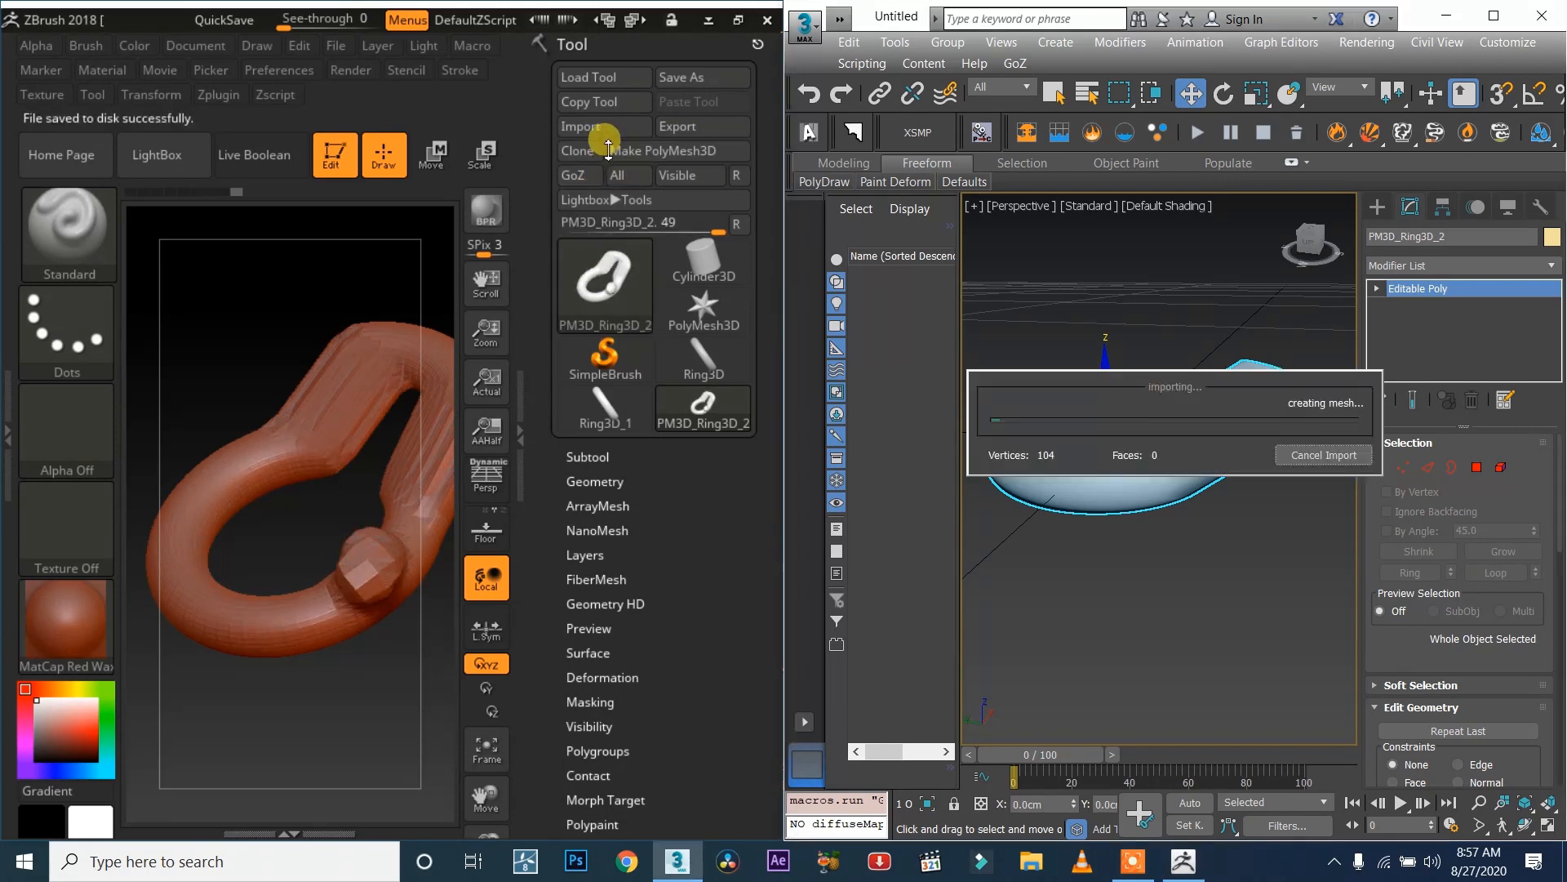
drag(1302, 244, 1330, 262)
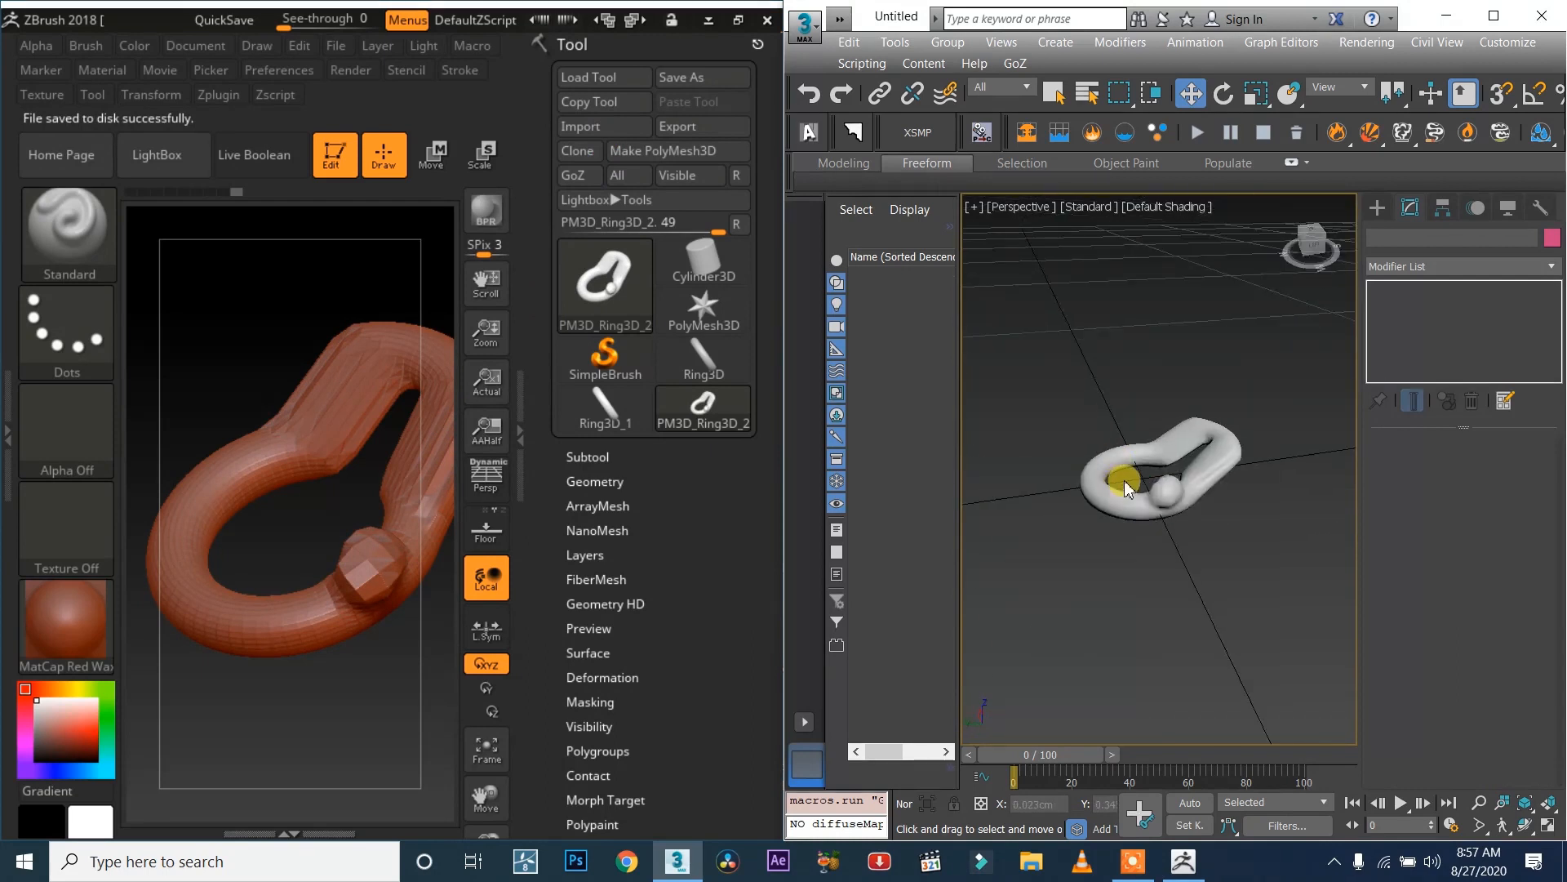
scroll(1177, 485, up, 5)
scroll(1180, 484, down, 3)
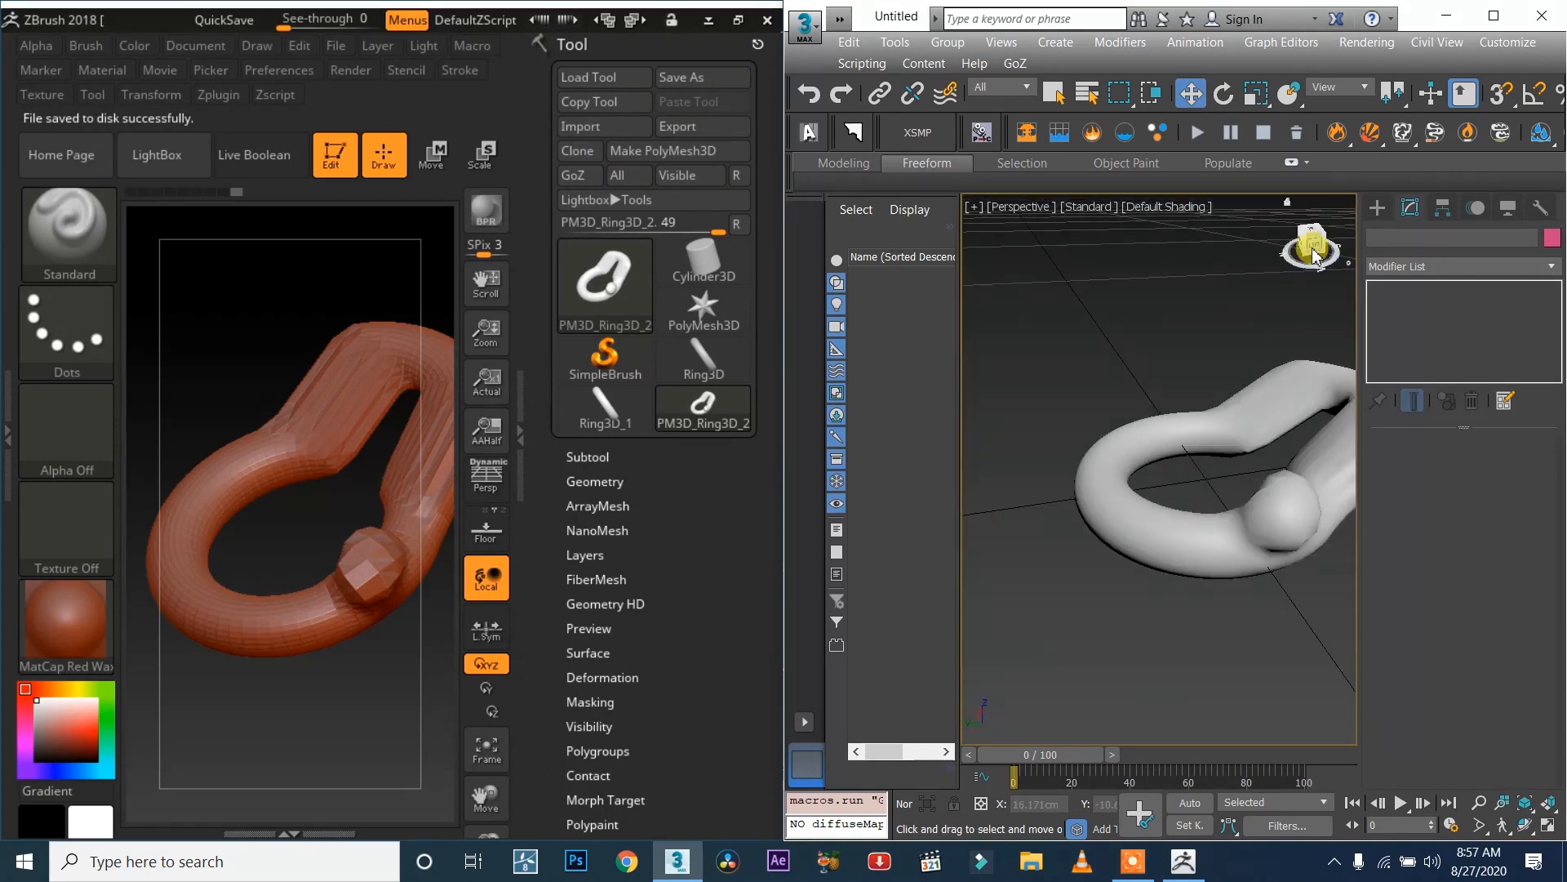
click(1324, 252)
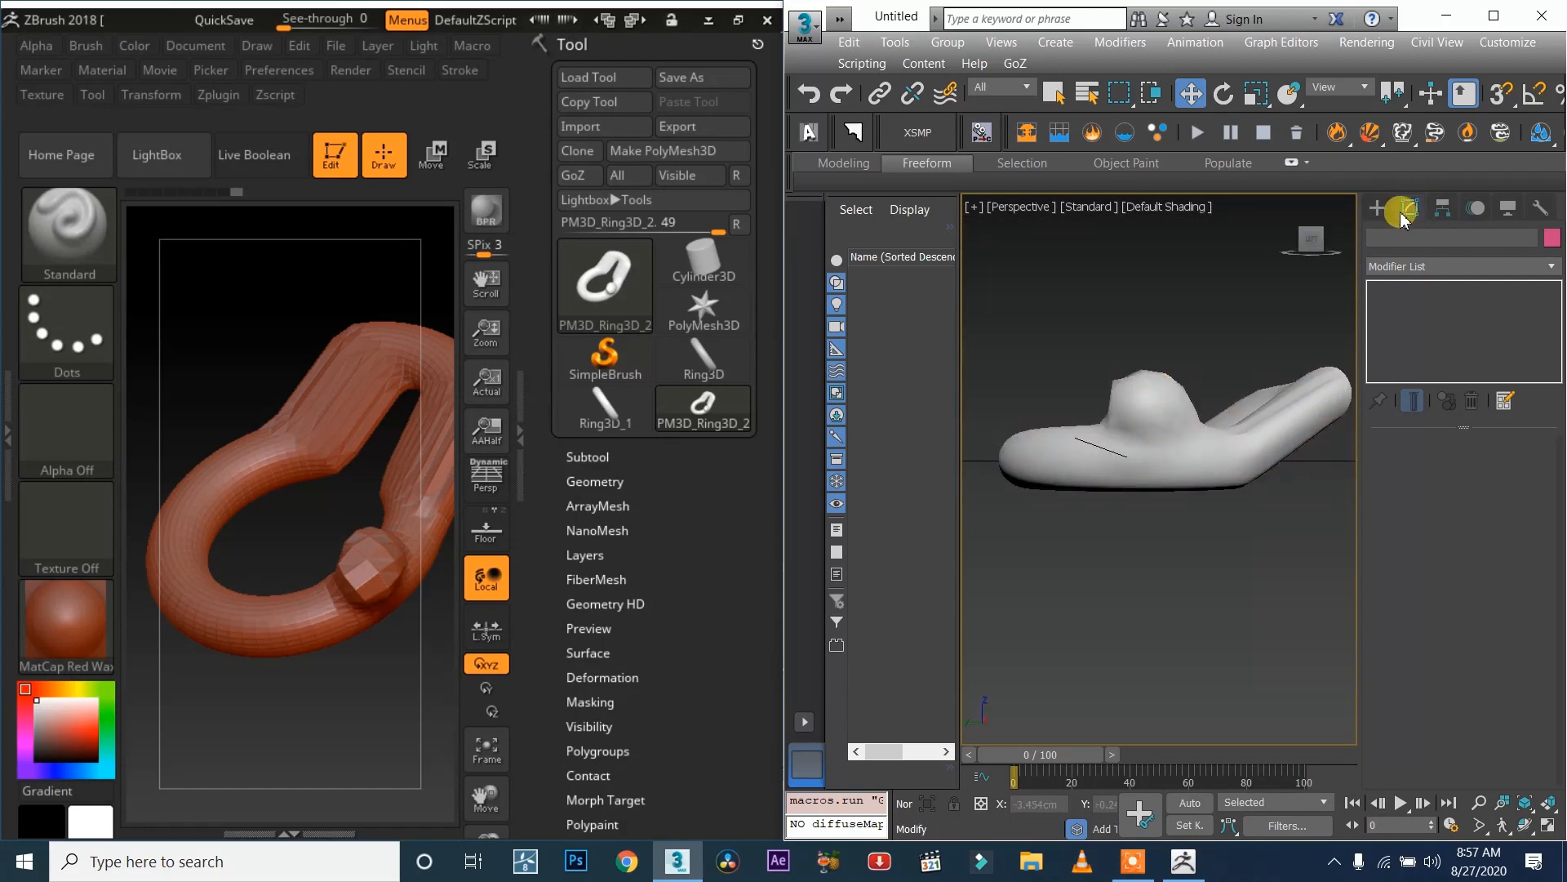
click(1160, 444)
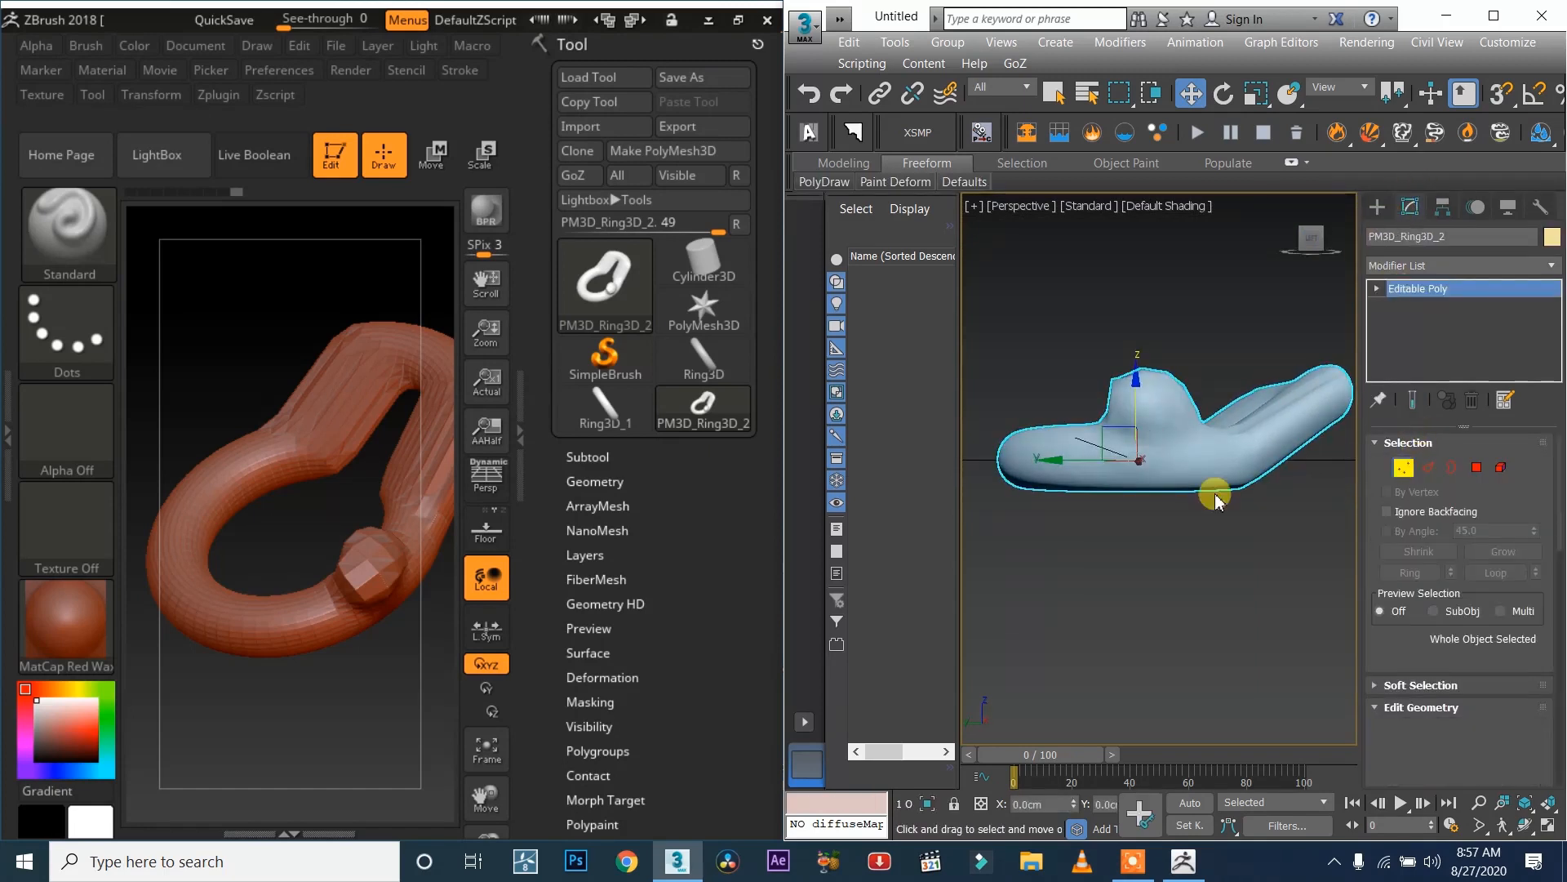
In 3ds Max, select the vertices along the ring's underside, pull them straight down into a deep cup-like wall, and leave vertex editing.
key(1)
drag(1268, 523, 1265, 521)
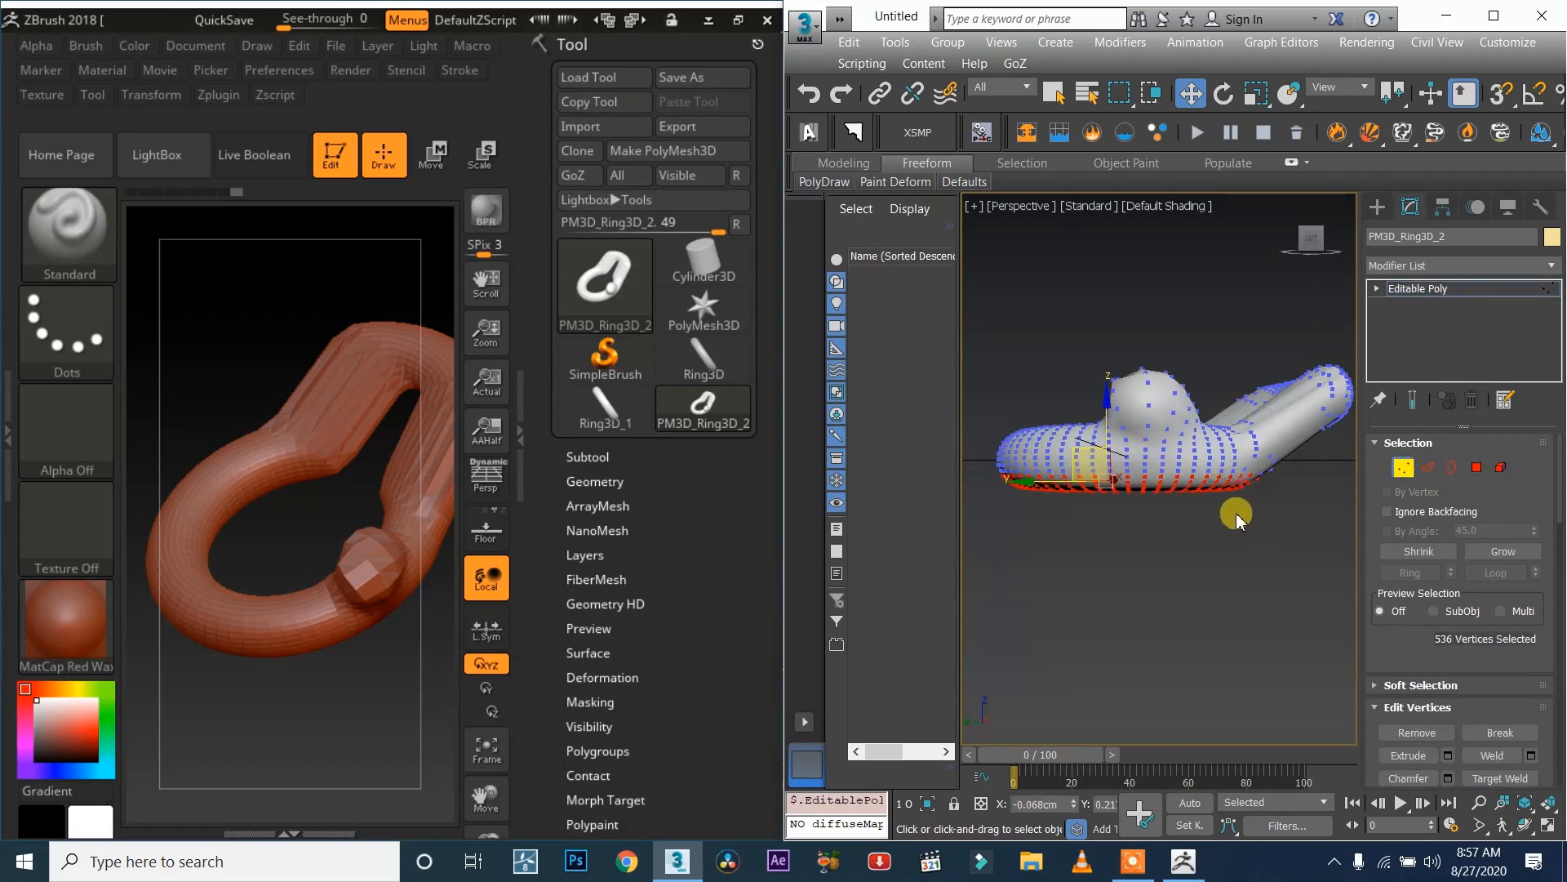
drag(1109, 418, 1107, 645)
click(1406, 467)
Send the extended ring mesh from 3ds Max to ZBrush through GoZ and tilt the view there to see its opening.
mouse_move(1315, 236)
mouse_down()
mouse_move(1289, 200)
mouse_move(1294, 122)
mouse_move(1343, 233)
mouse_move(1312, 239)
mouse_up()
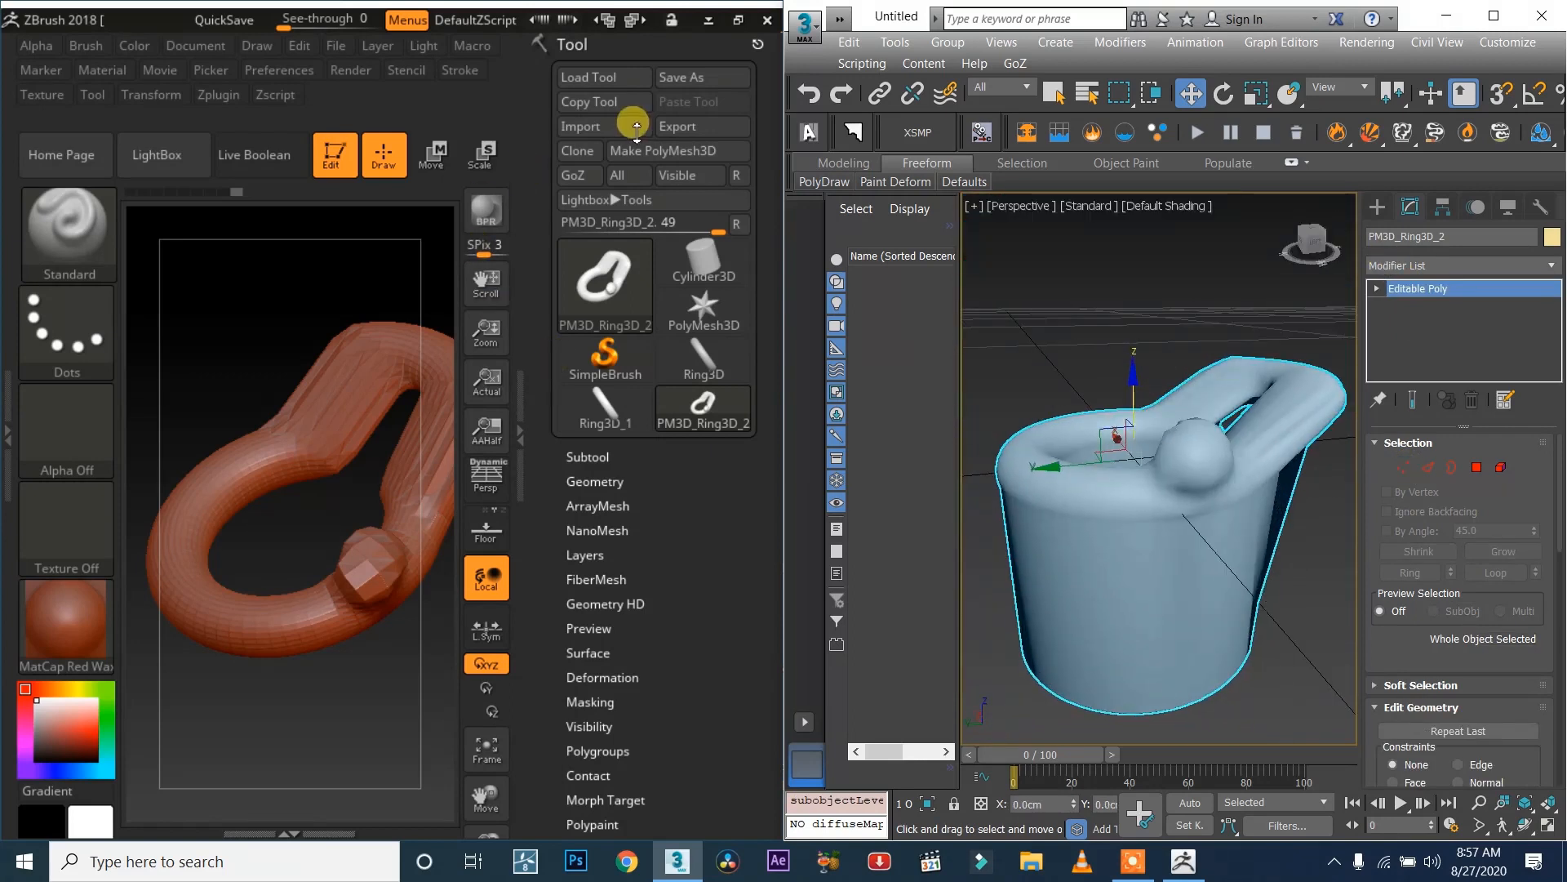
click(1003, 71)
click(1020, 87)
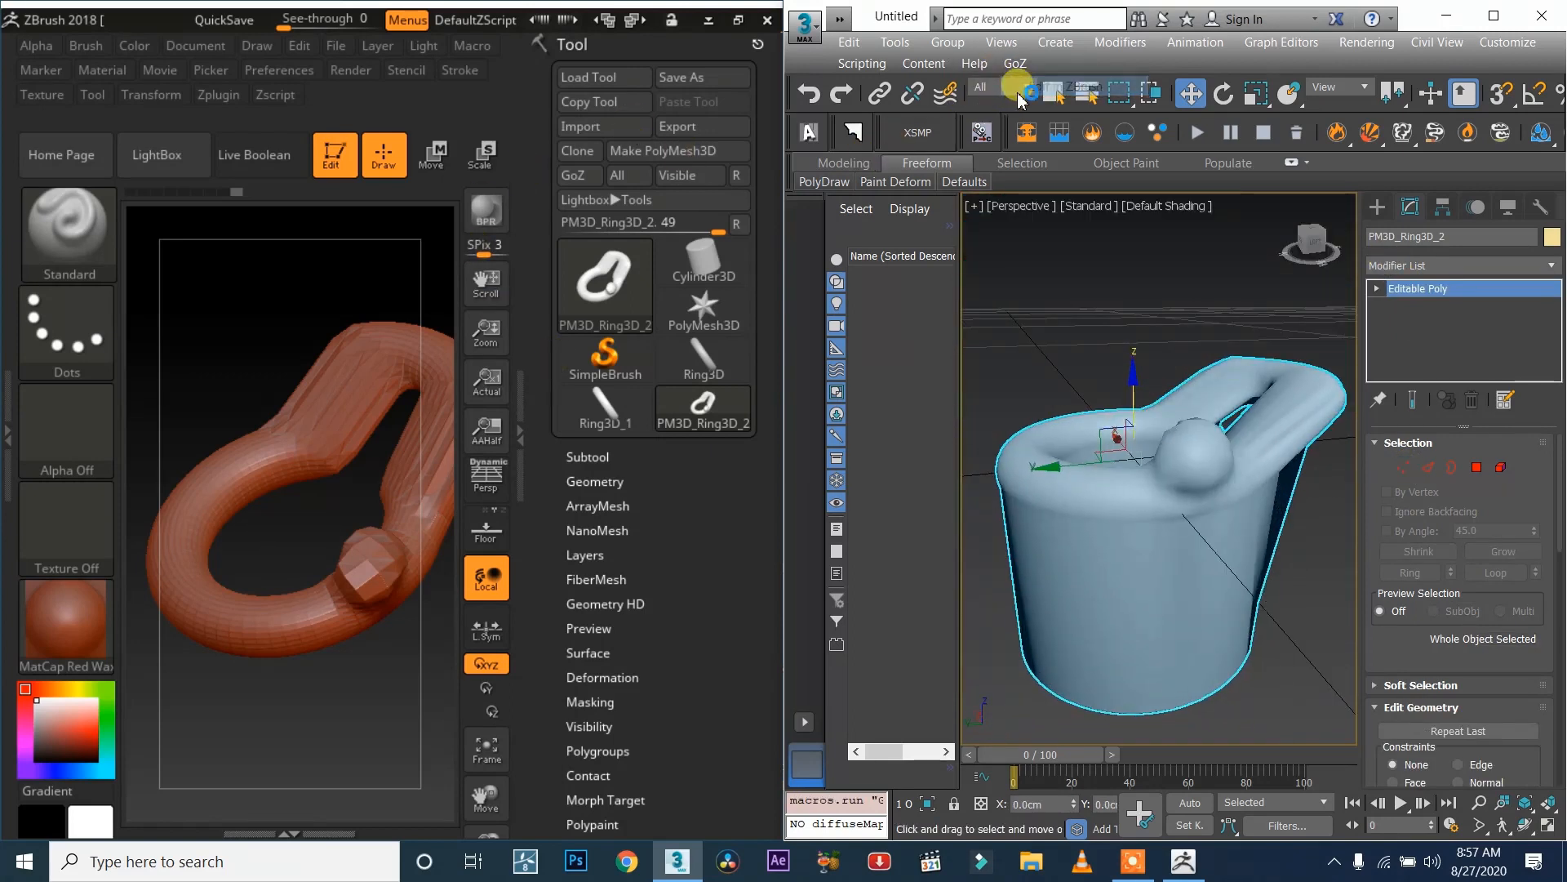
drag(365, 478, 400, 411)
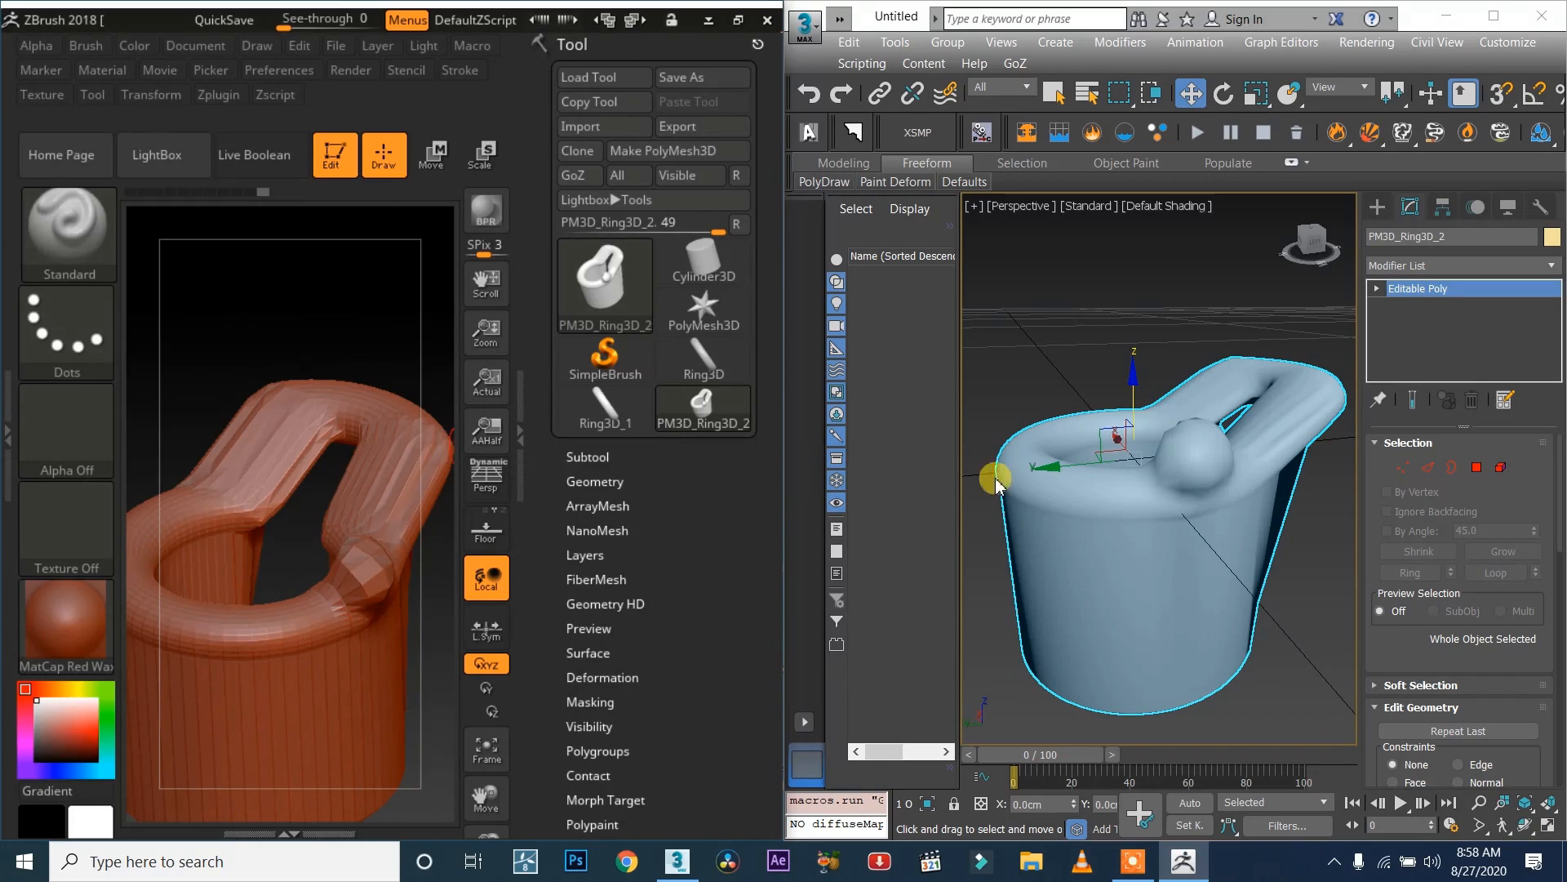
click(1408, 218)
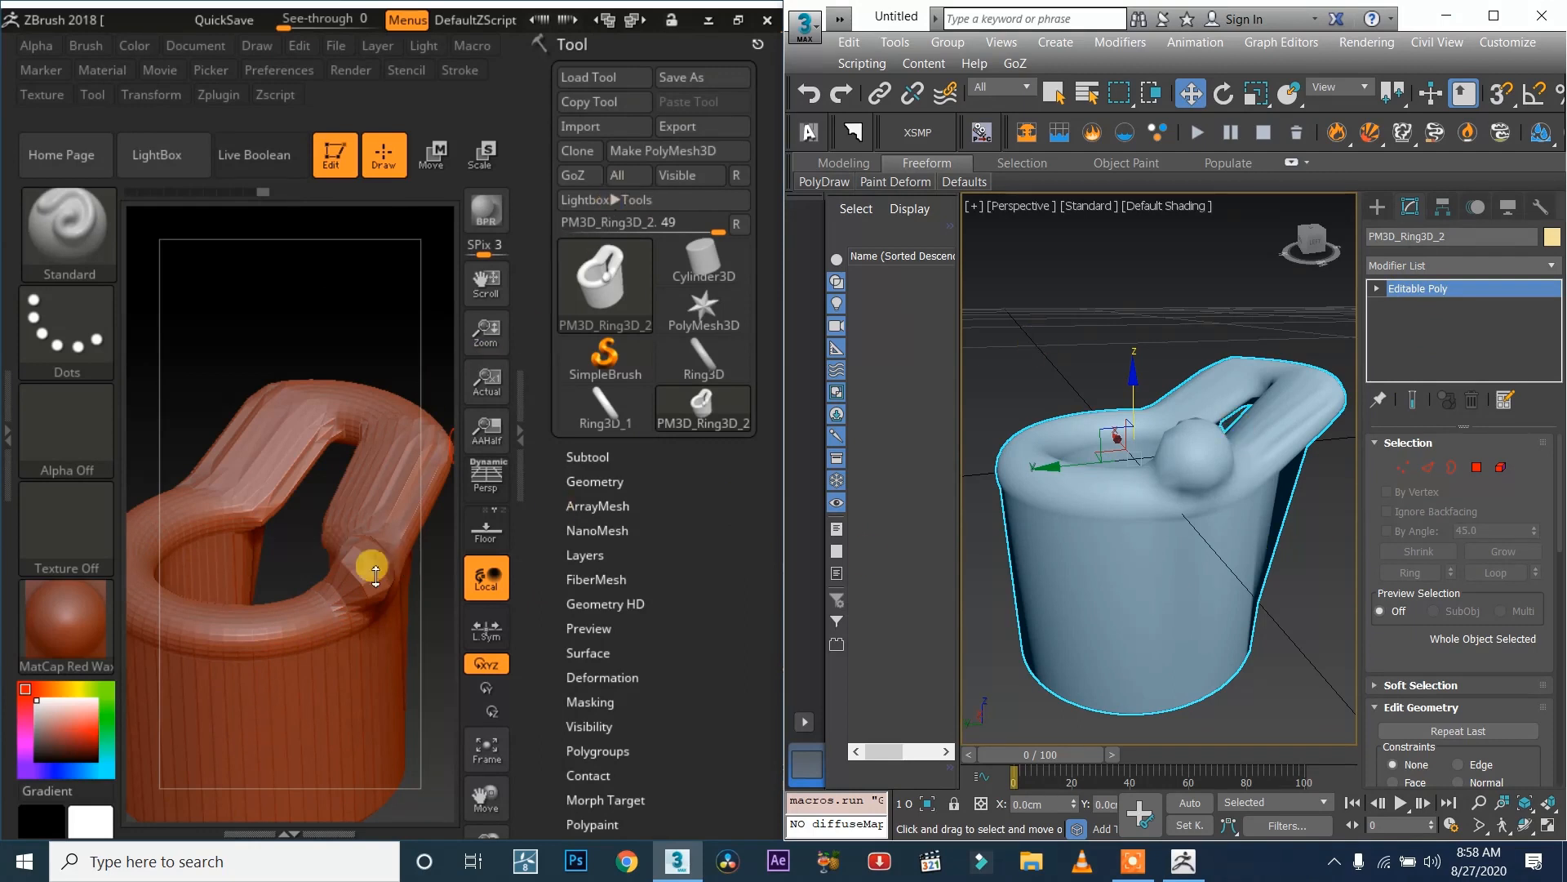
In ZBrush, choose the Displace brush and subdivide the mesh to SDiv level 3.
click(75, 236)
click(493, 341)
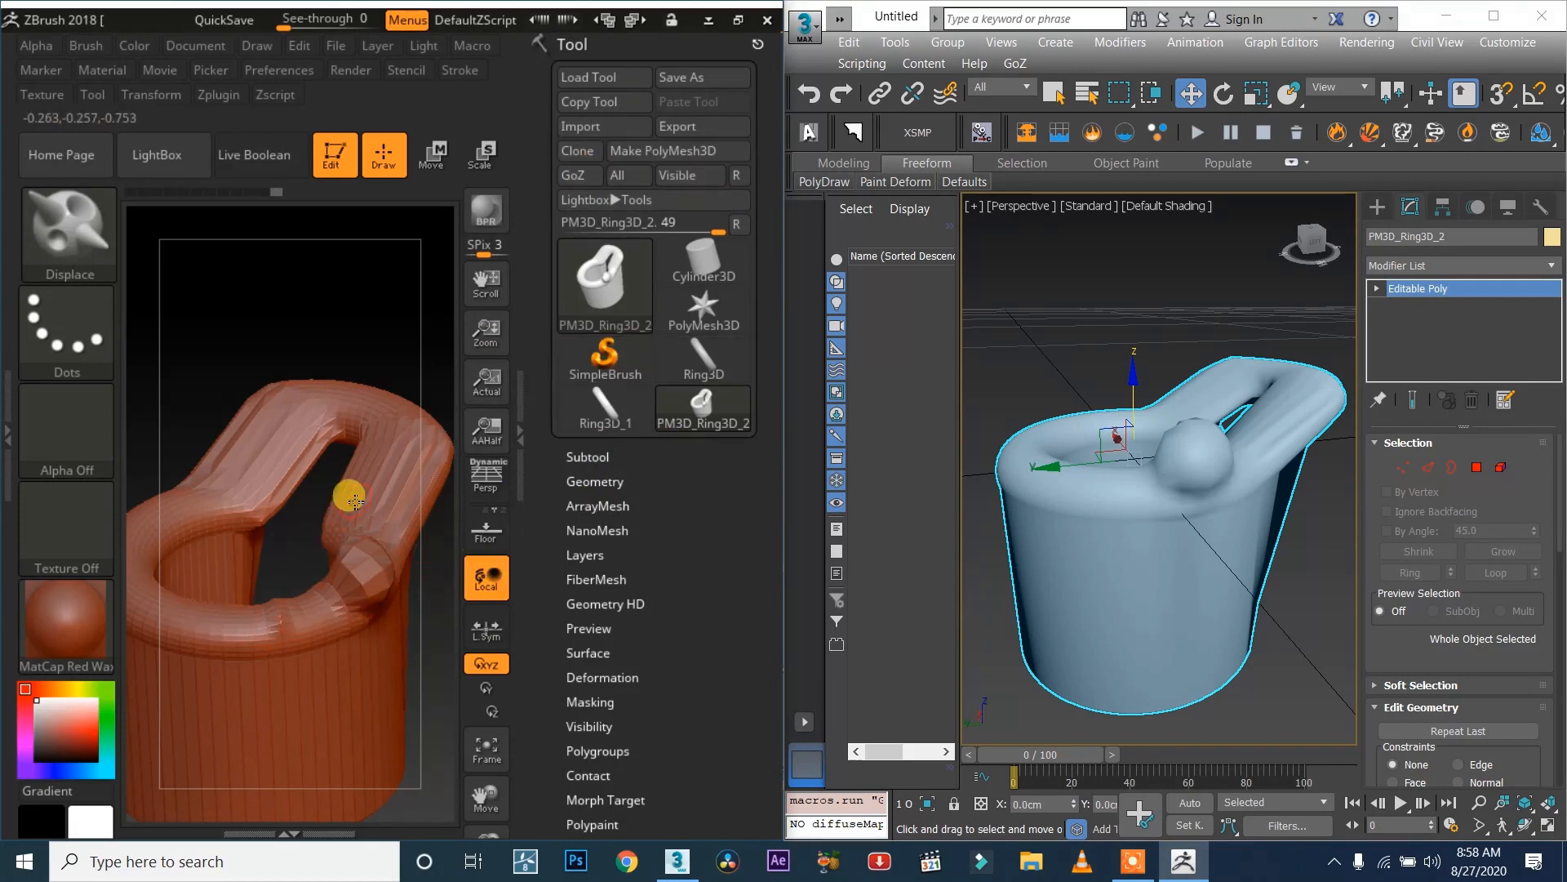
click(610, 483)
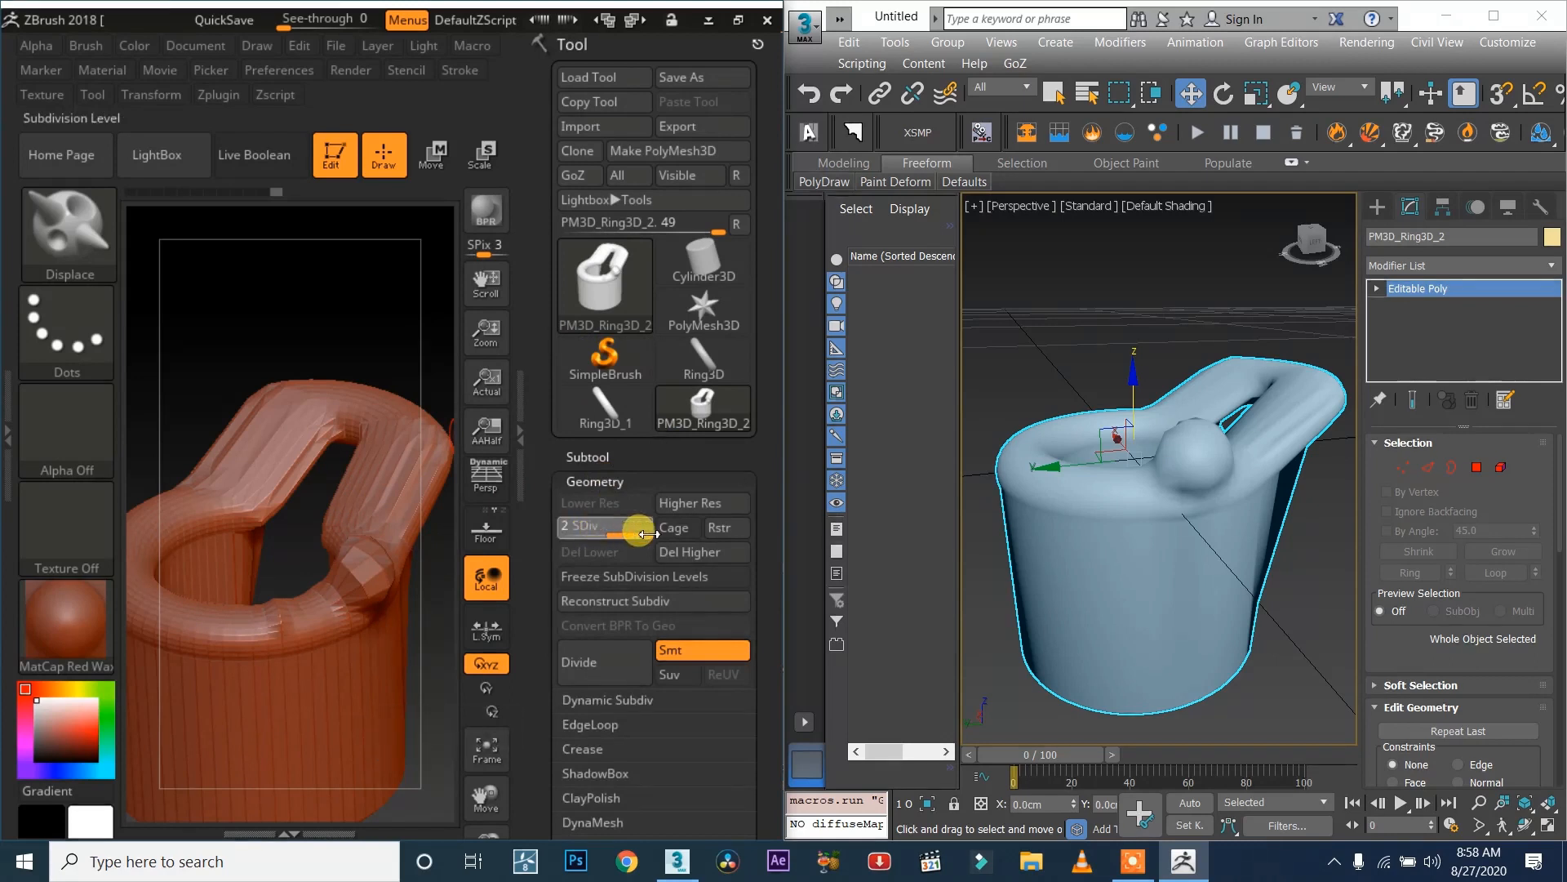
drag(643, 533, 649, 533)
click(602, 654)
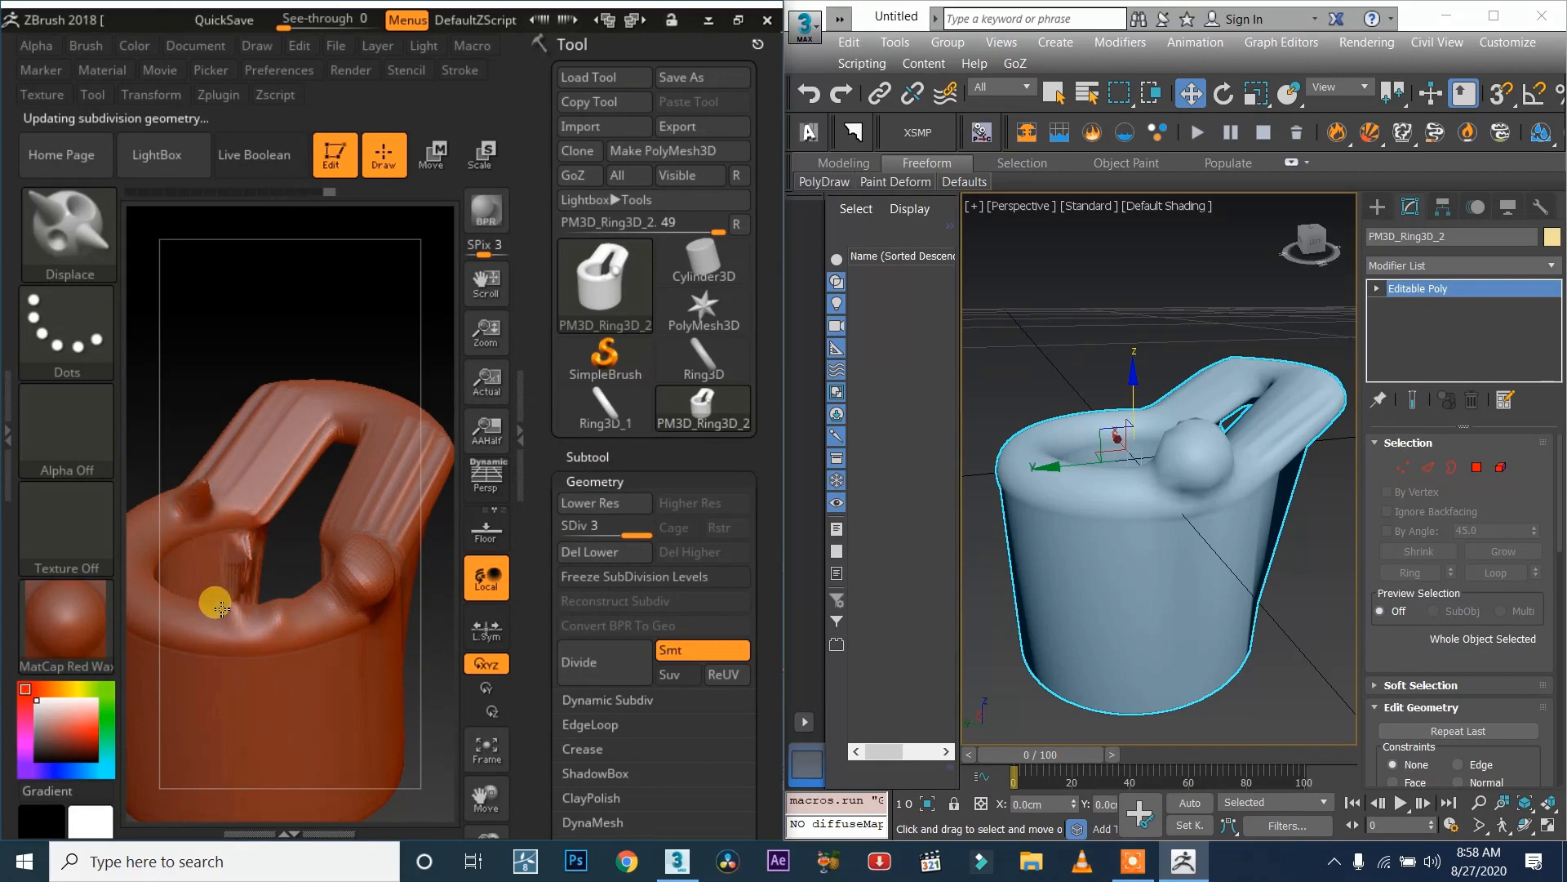
Sculpt pointed spikes around the rim and a raised ridge along its outer edge with the Displace brush.
drag(226, 615, 263, 618)
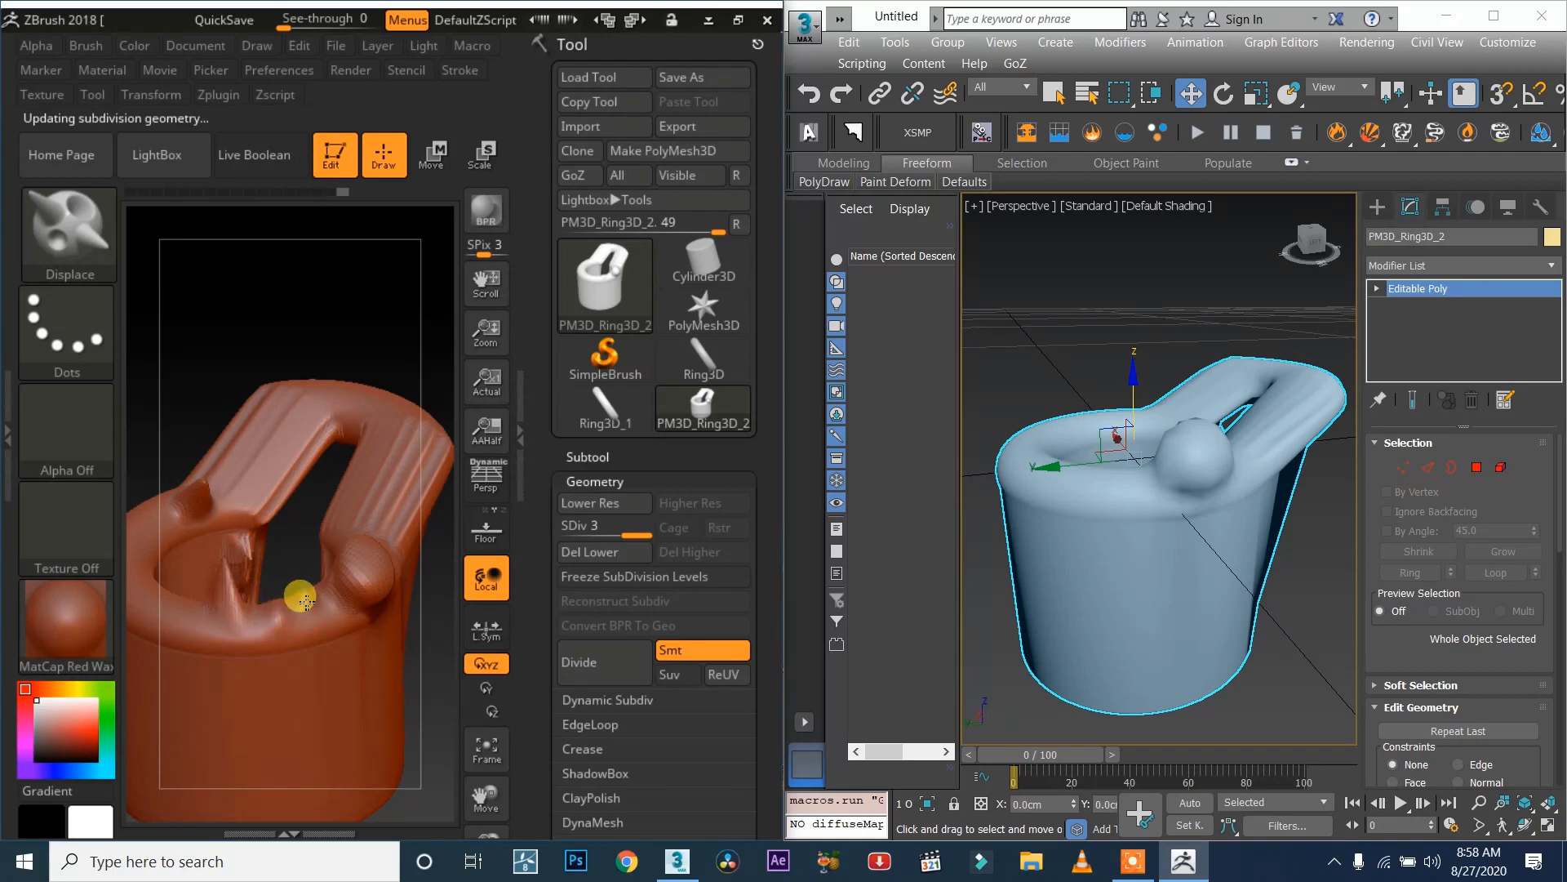
right_drag(317, 551, 369, 541)
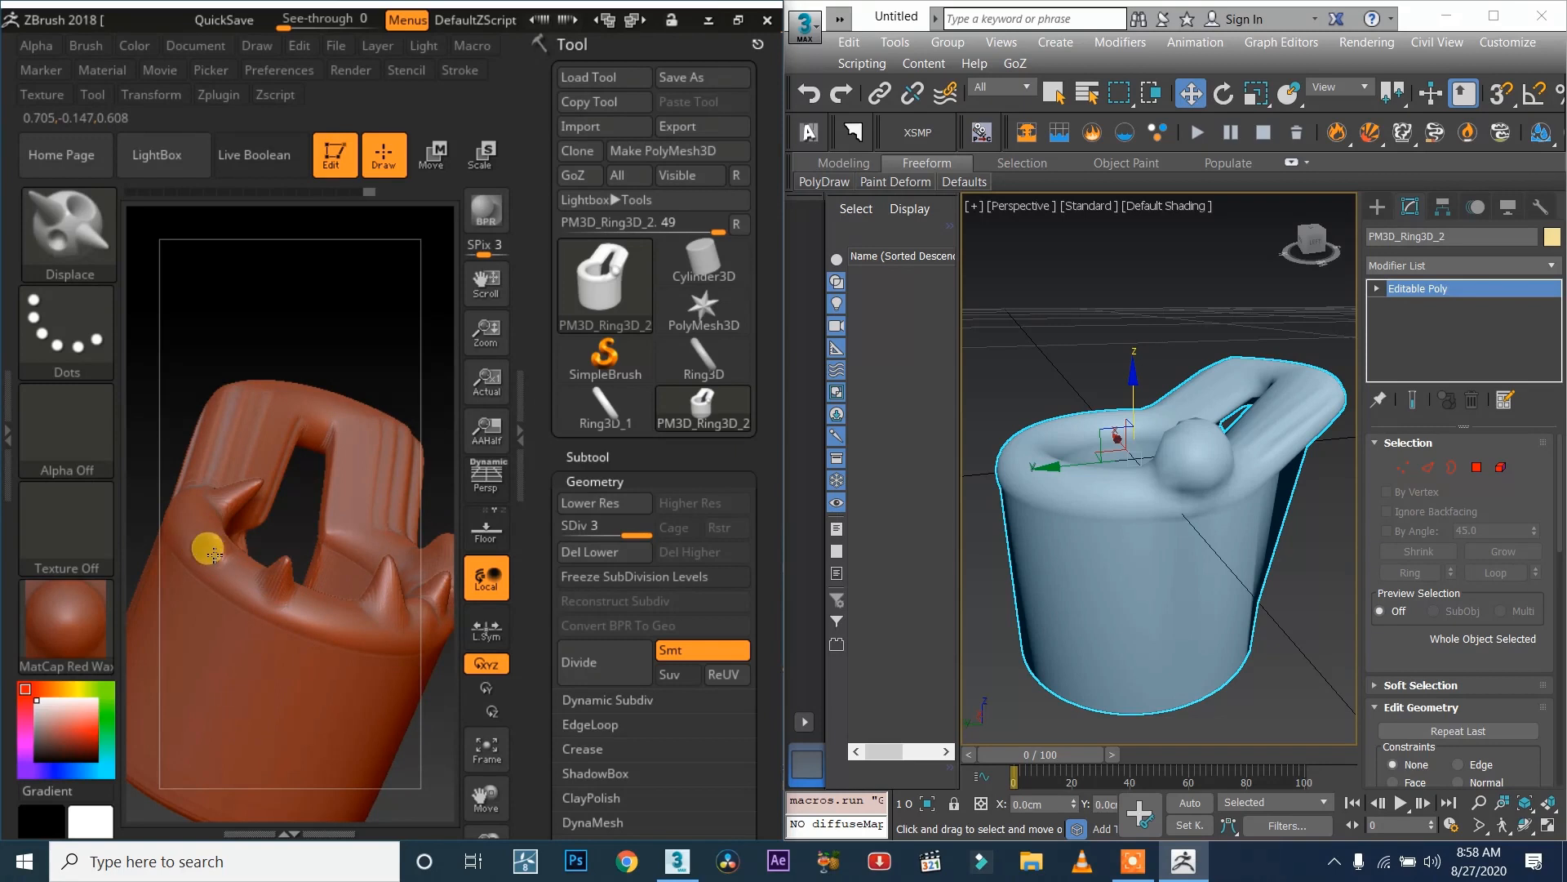
drag(211, 543, 217, 524)
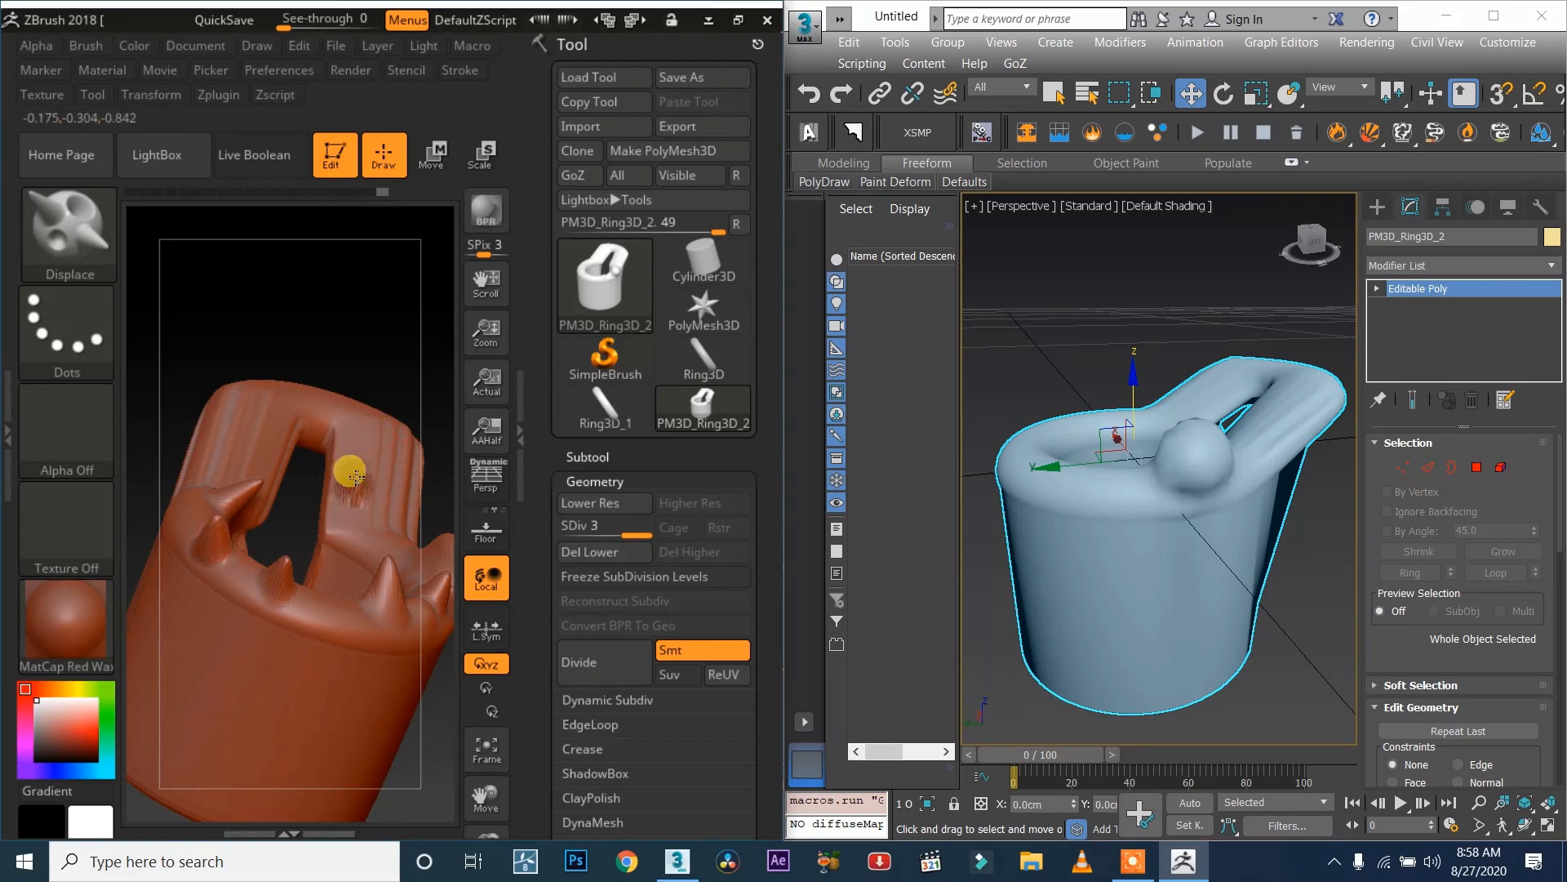
drag(350, 489, 353, 475)
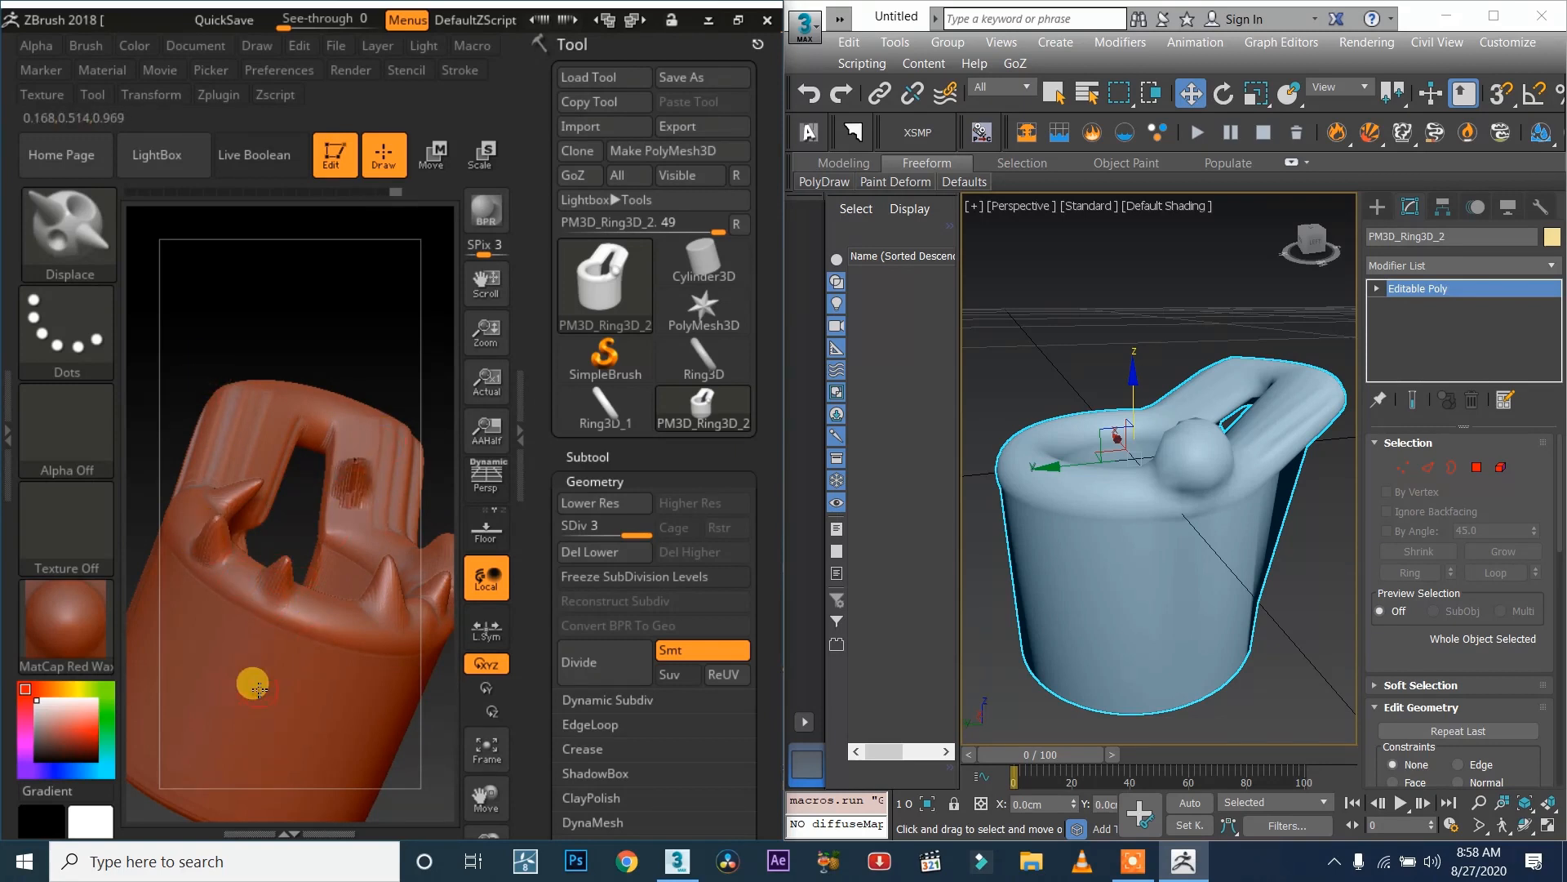
drag(258, 669, 244, 693)
mouse_move(311, 636)
mouse_down()
mouse_move(373, 647)
mouse_move(213, 595)
mouse_move(358, 644)
mouse_up()
mouse_move(183, 450)
mouse_down()
mouse_move(272, 498)
mouse_move(430, 378)
mouse_up()
Send the spiked mesh to 3ds Max through GoZ and view it there from the side and back.
click(586, 173)
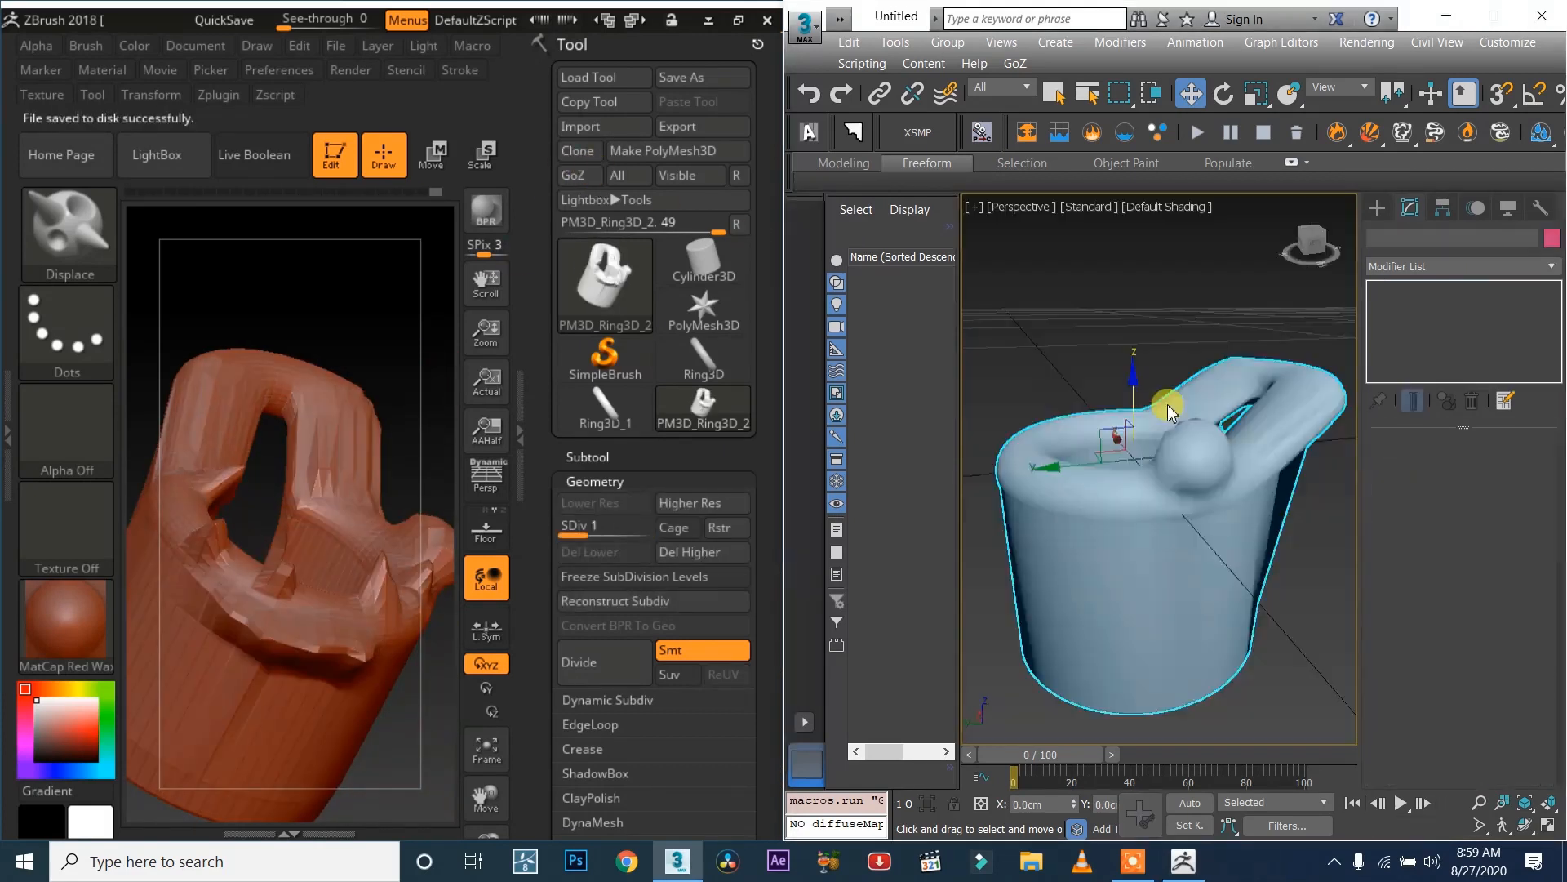
mouse_move(1299, 258)
mouse_down()
mouse_move(1299, 309)
mouse_move(1330, 314)
mouse_move(1265, 249)
mouse_move(1289, 294)
mouse_move(1306, 251)
mouse_move(1351, 214)
mouse_move(1375, 216)
mouse_move(1338, 254)
mouse_move(1286, 217)
mouse_move(1306, 164)
mouse_move(1347, 273)
mouse_move(1306, 286)
mouse_move(1331, 204)
mouse_move(1289, 253)
mouse_move(1355, 282)
mouse_move(1314, 253)
mouse_up()
scroll(1173, 465, up, 5)
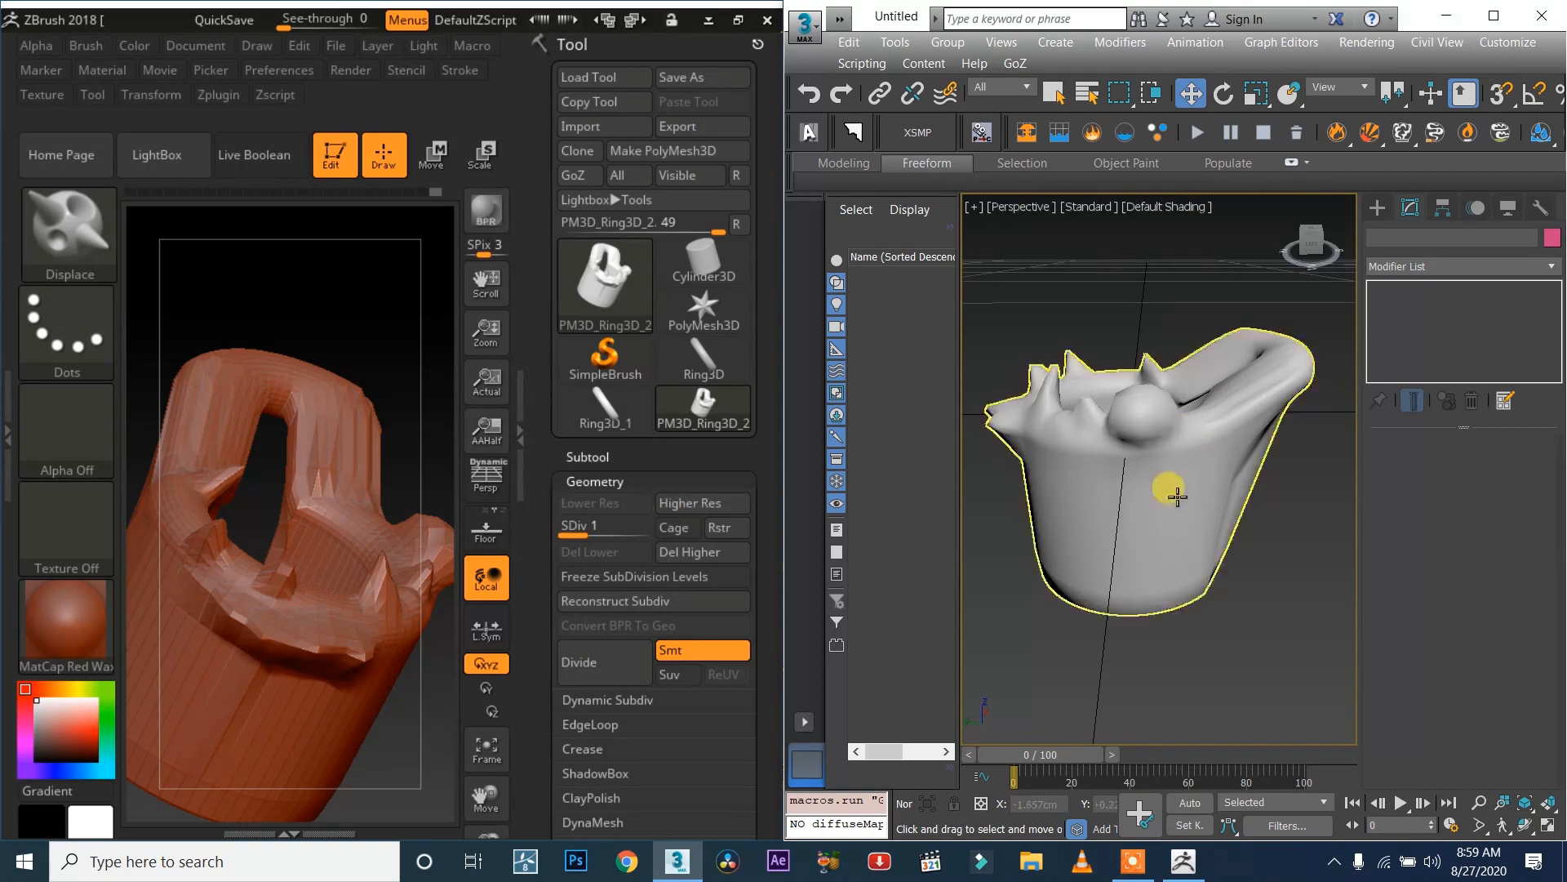
click(1310, 241)
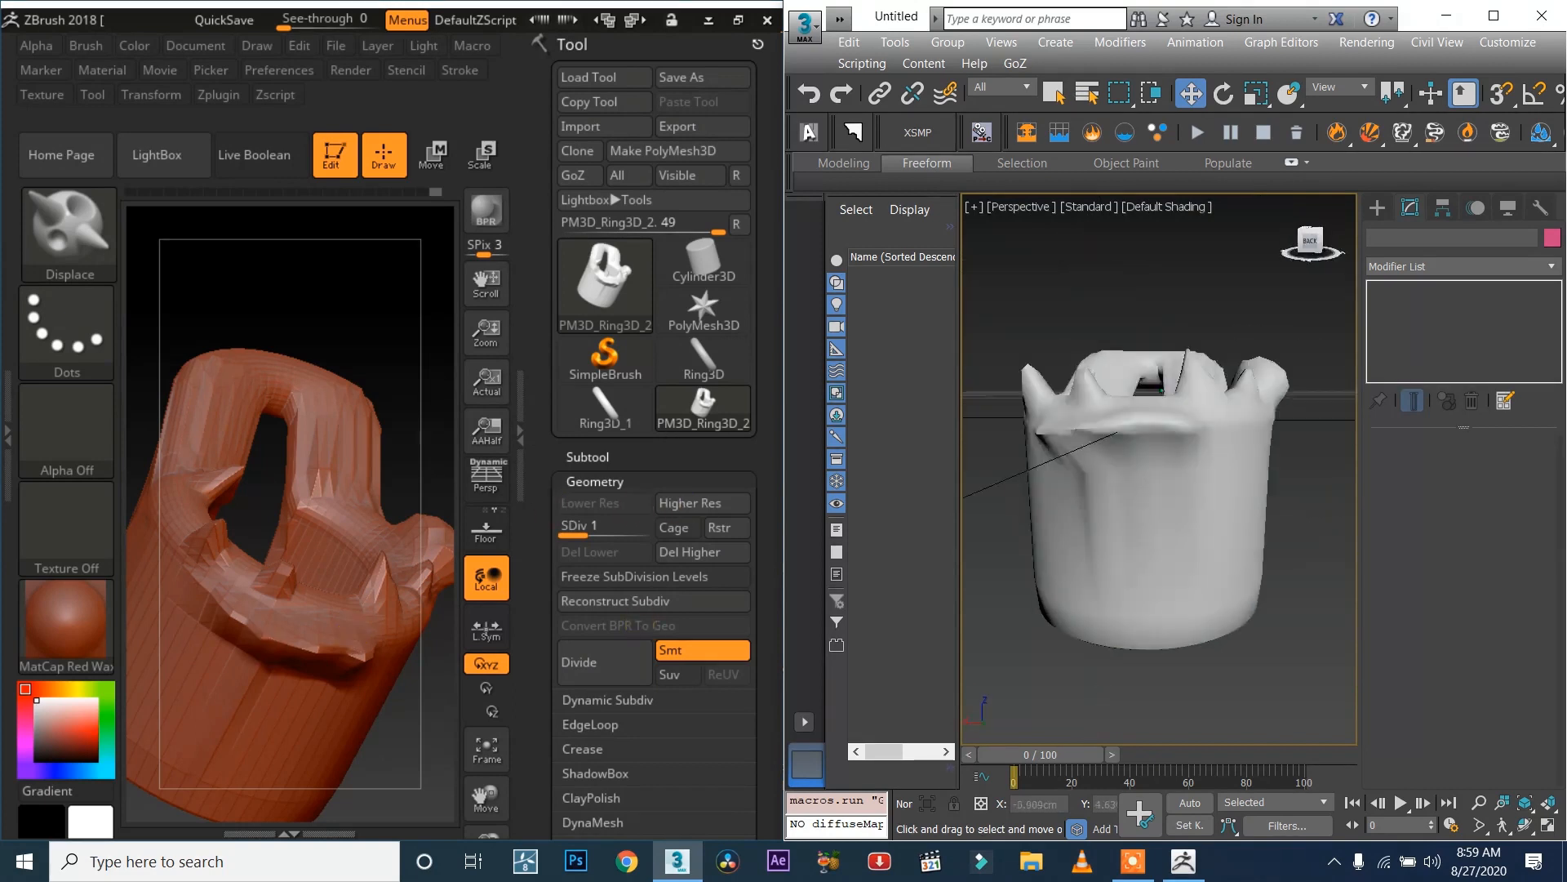